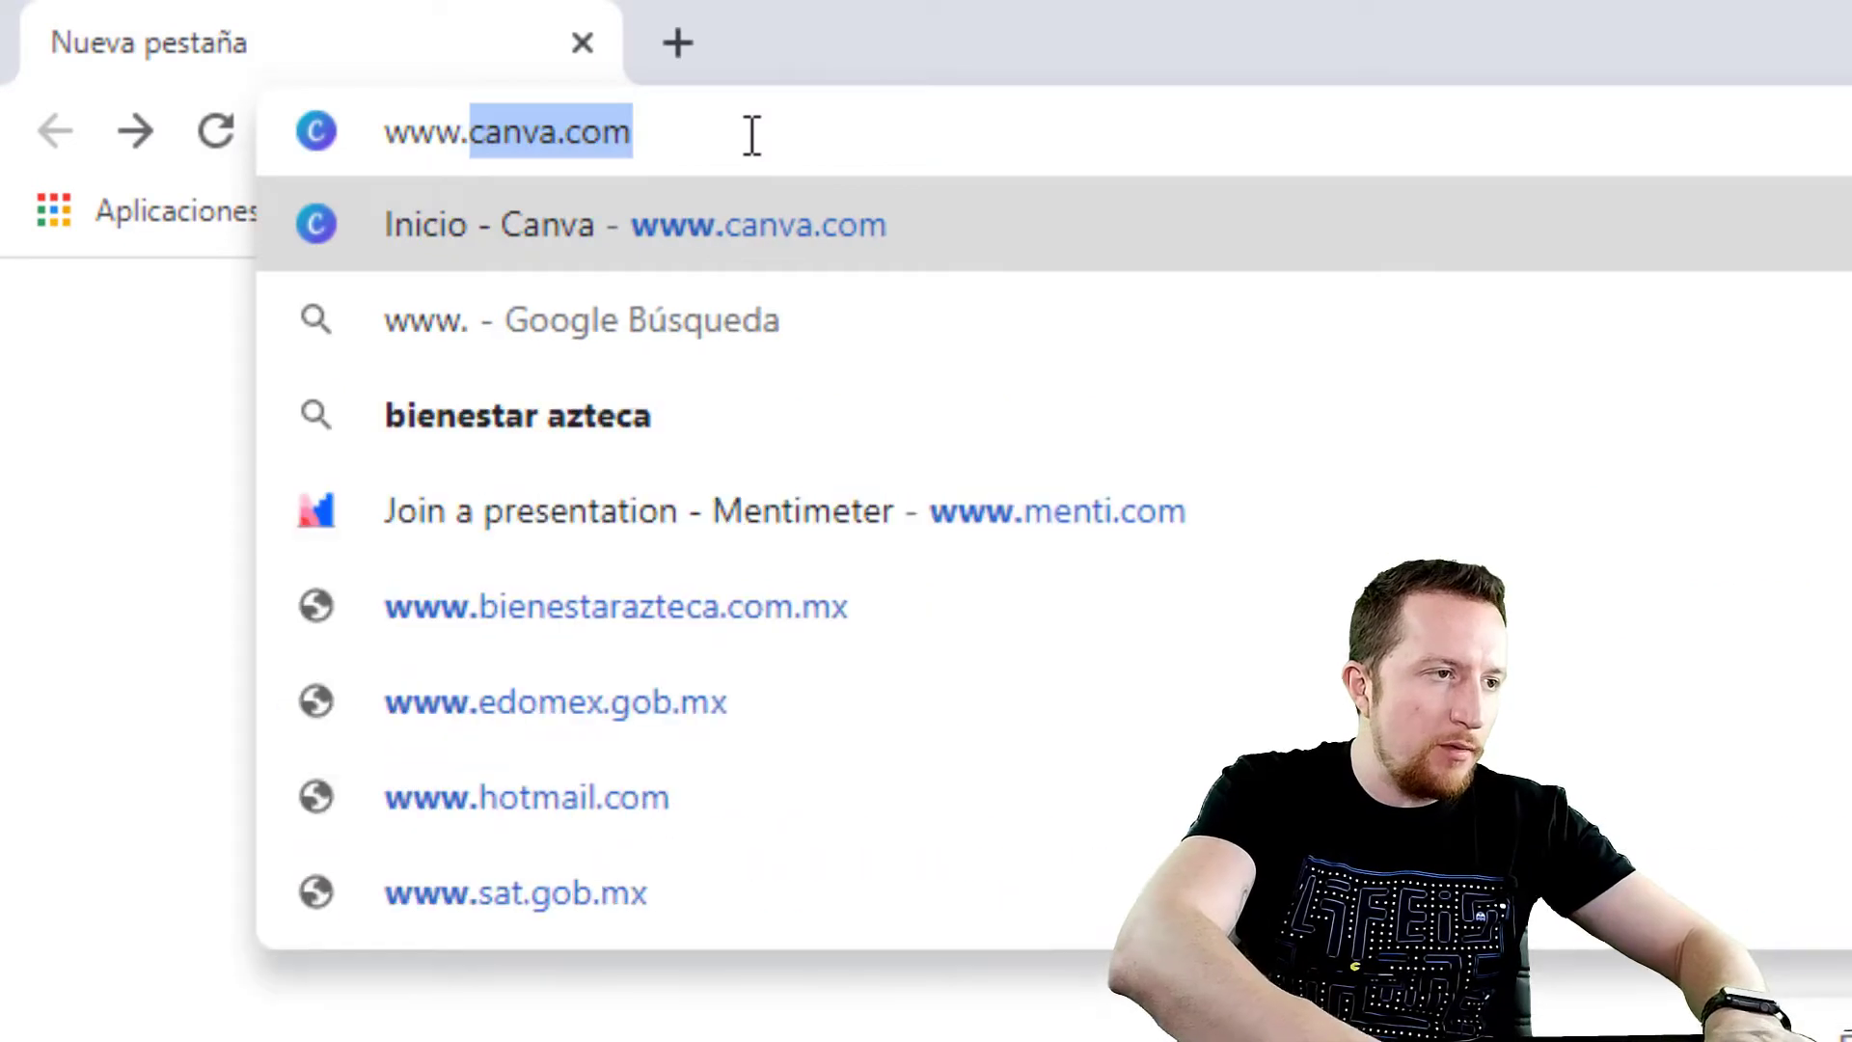
{"action": "type", "text": "tim"}
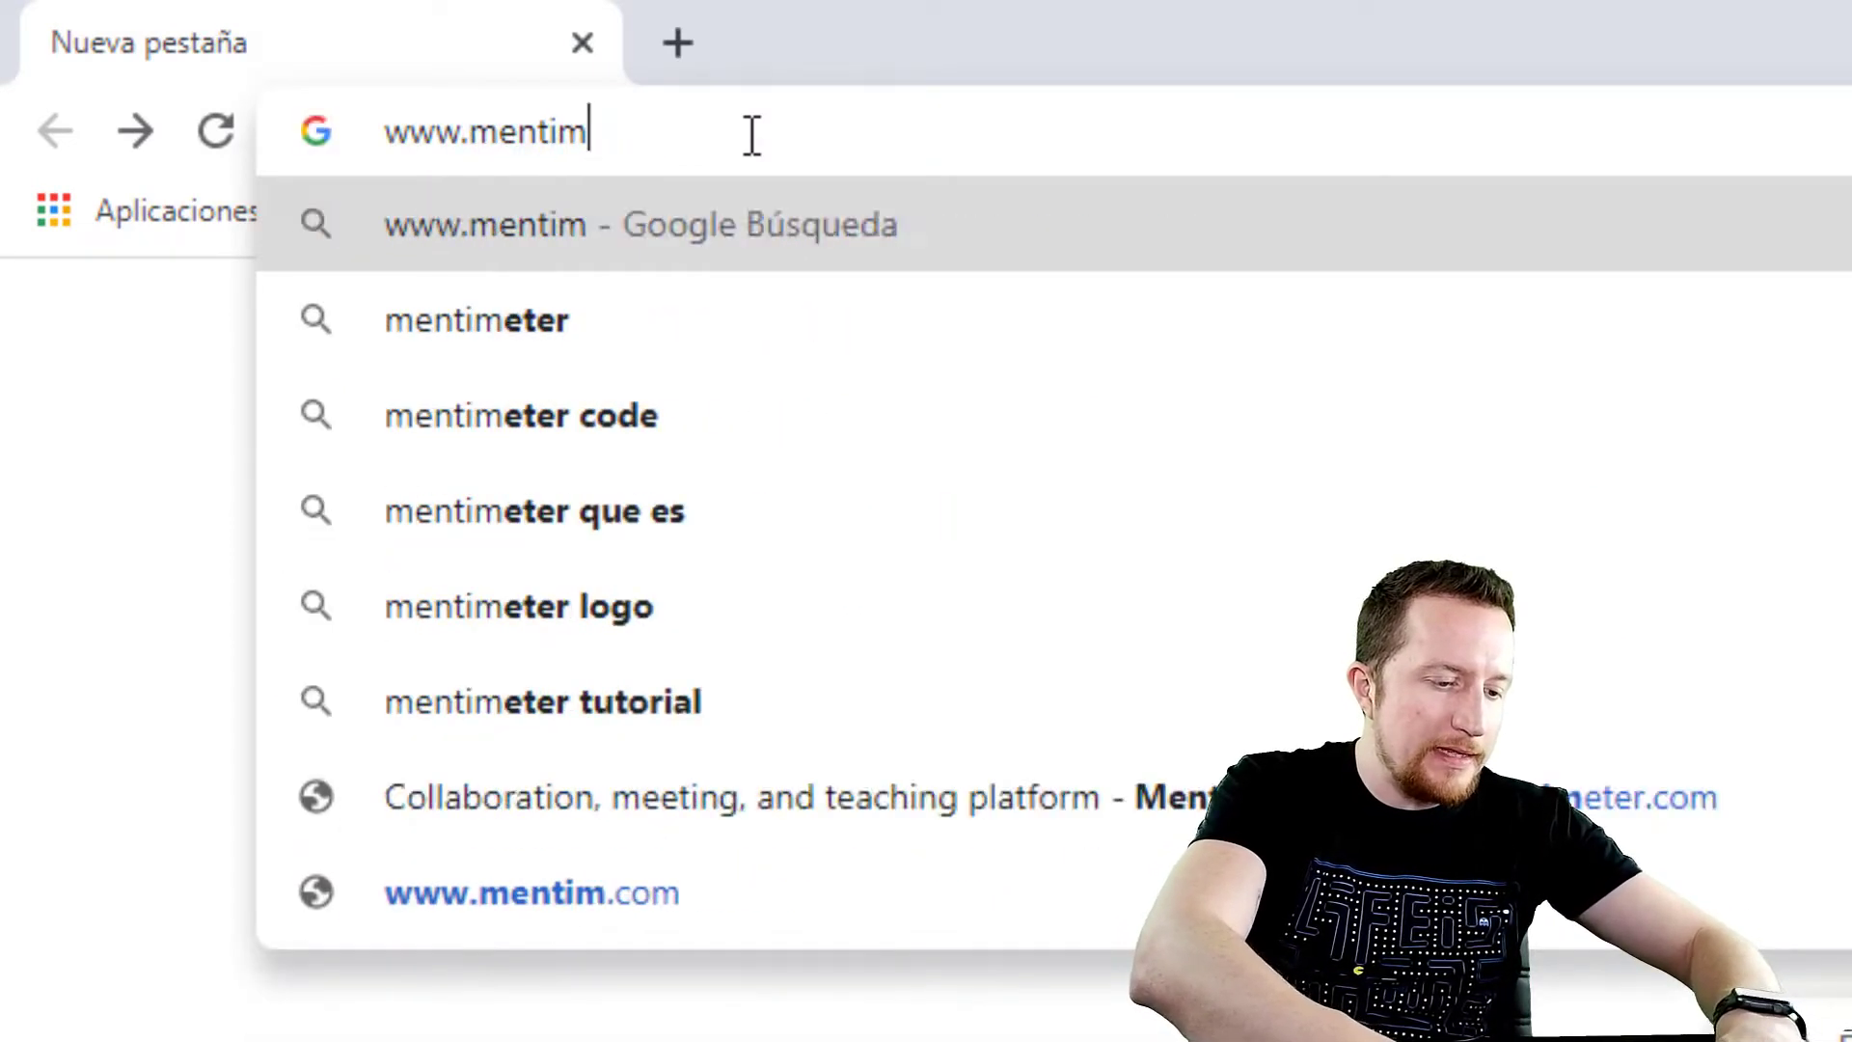
{"action": "type", "text": "eter.com"}
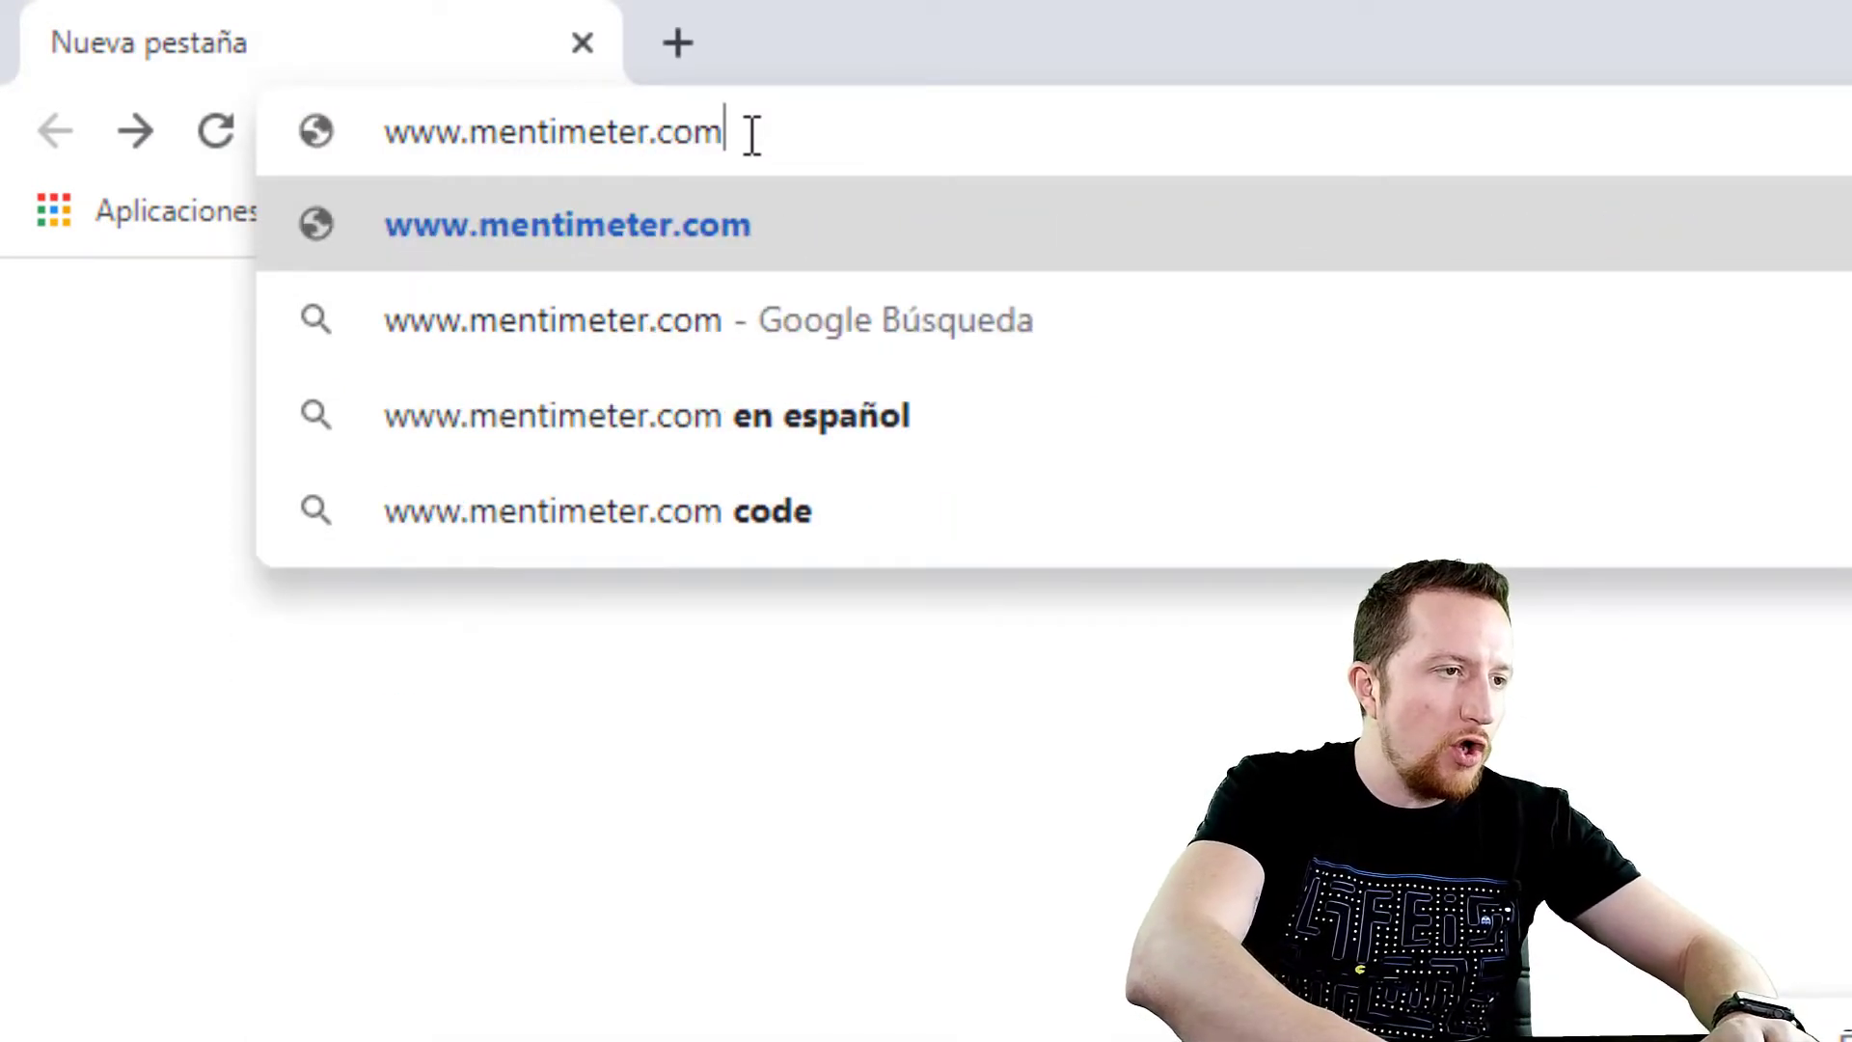
{"action": "key", "text": "Return"}
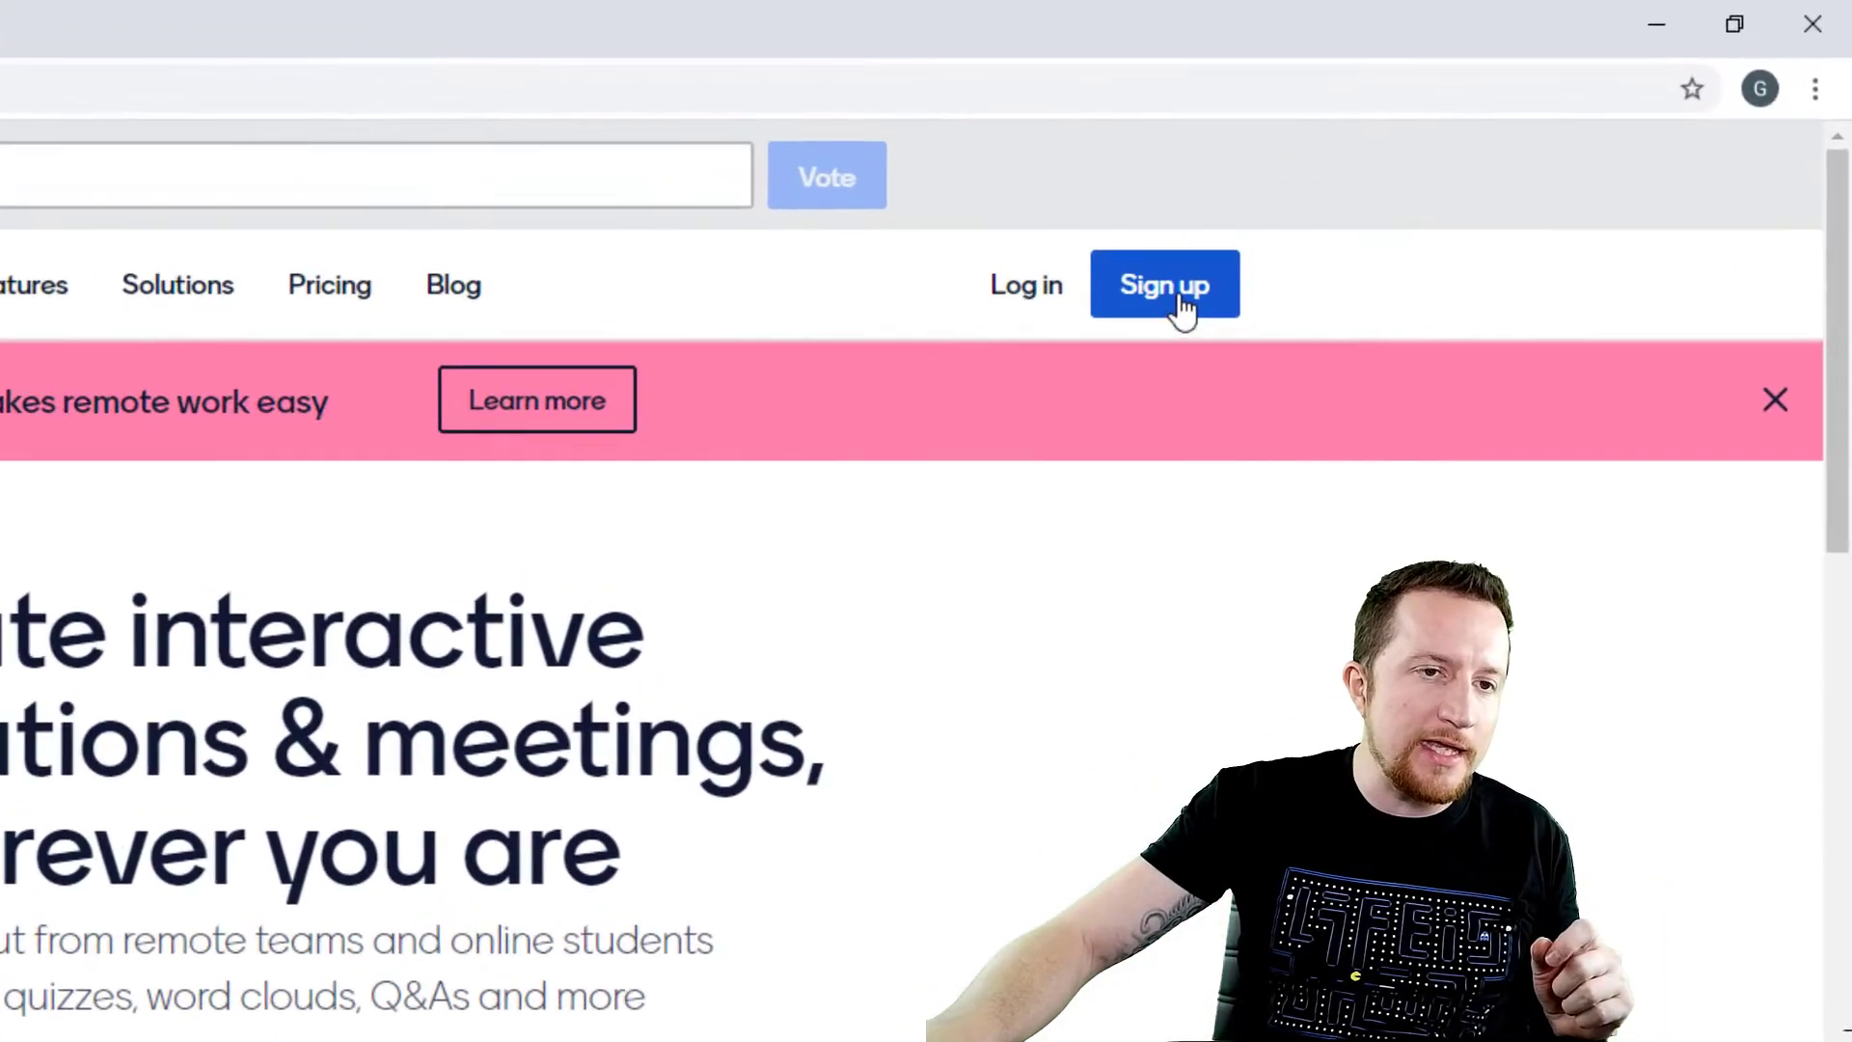
Sign up for a free Mentimeter account using the existing Google account
{"action": "left_click", "coordinate": [1153, 311]}
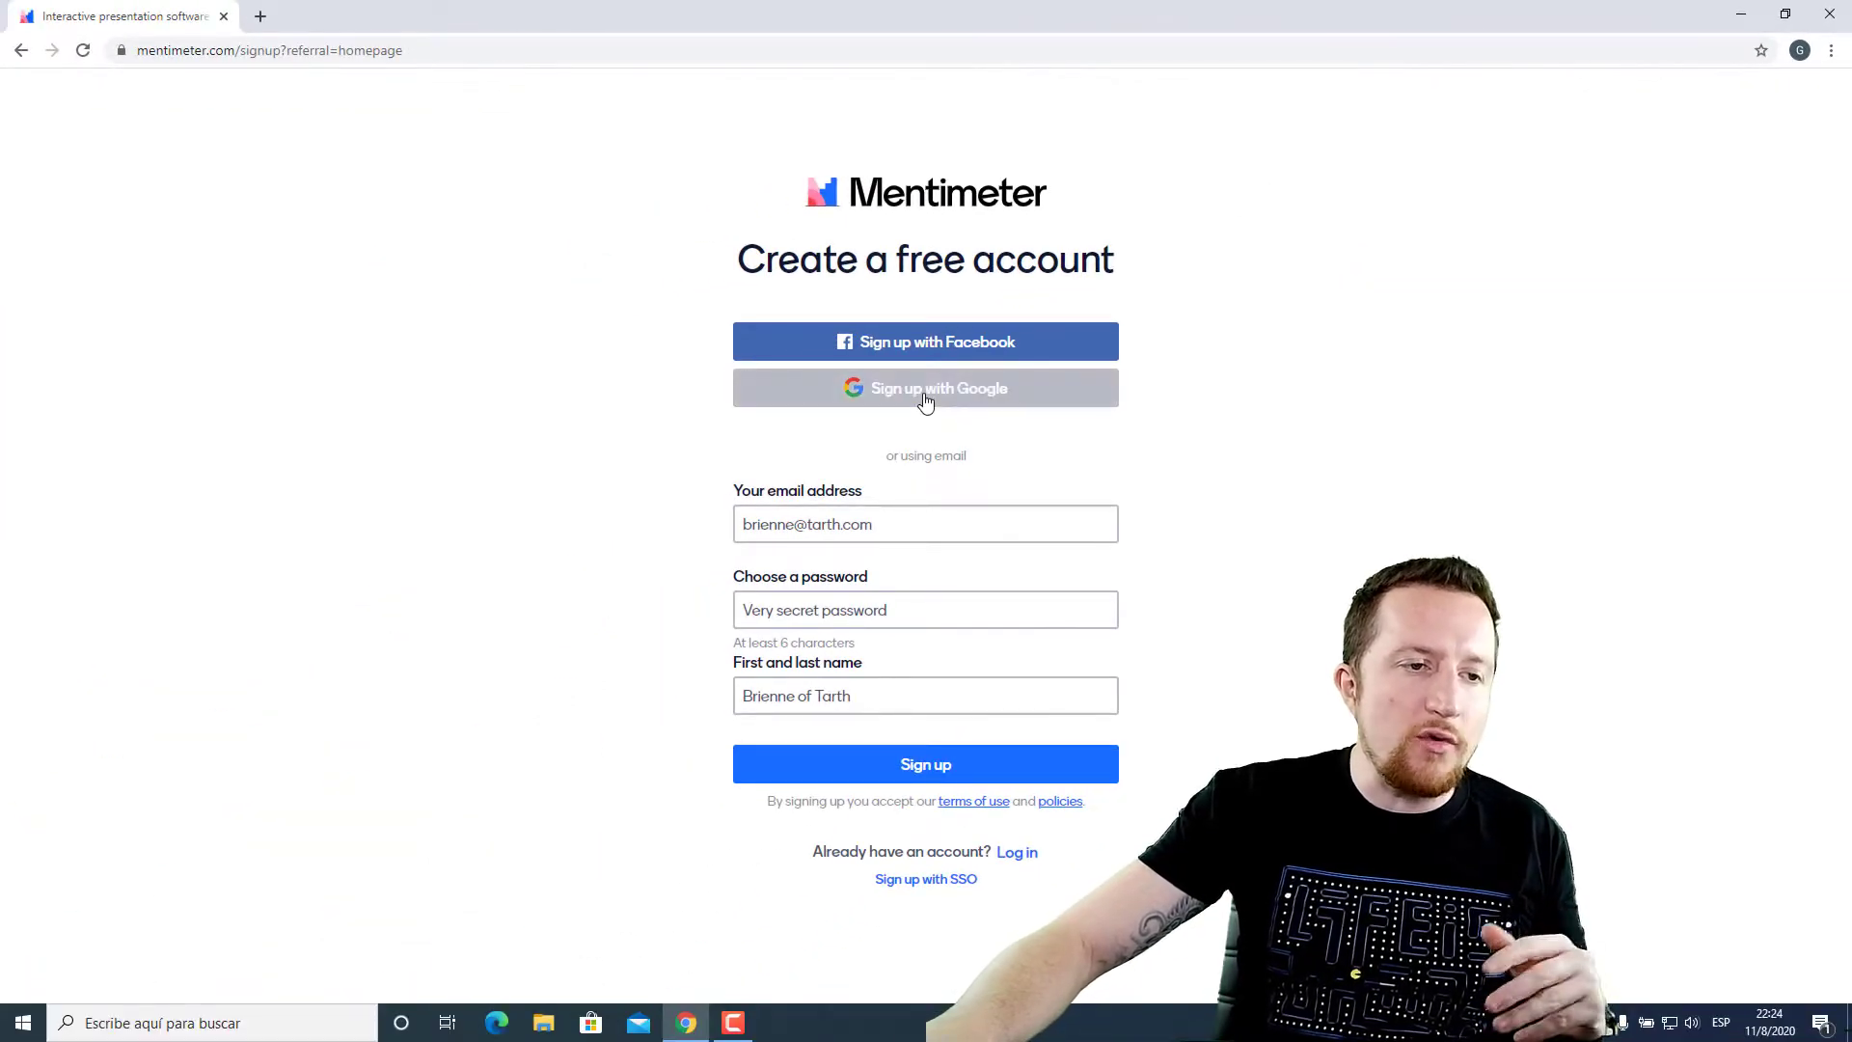
{"action": "left_click", "coordinate": [924, 402]}
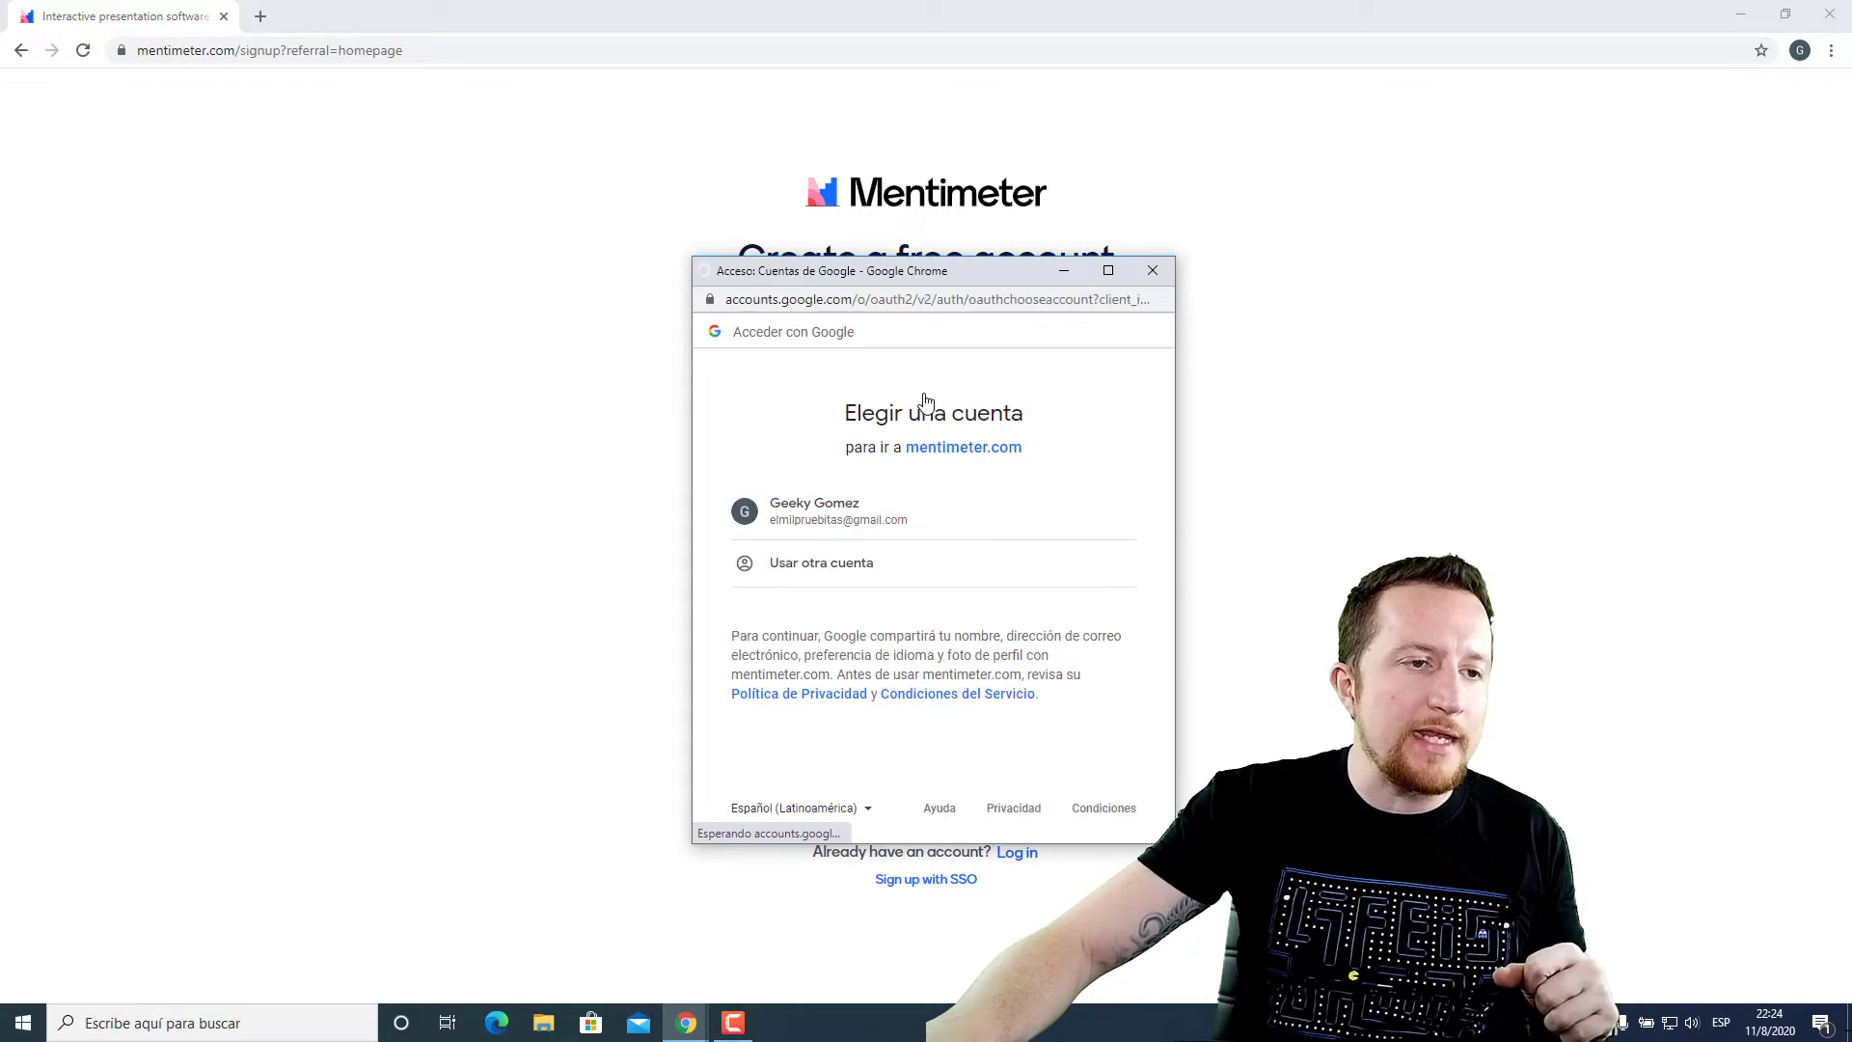
{"action": "left_click", "coordinate": [783, 519]}
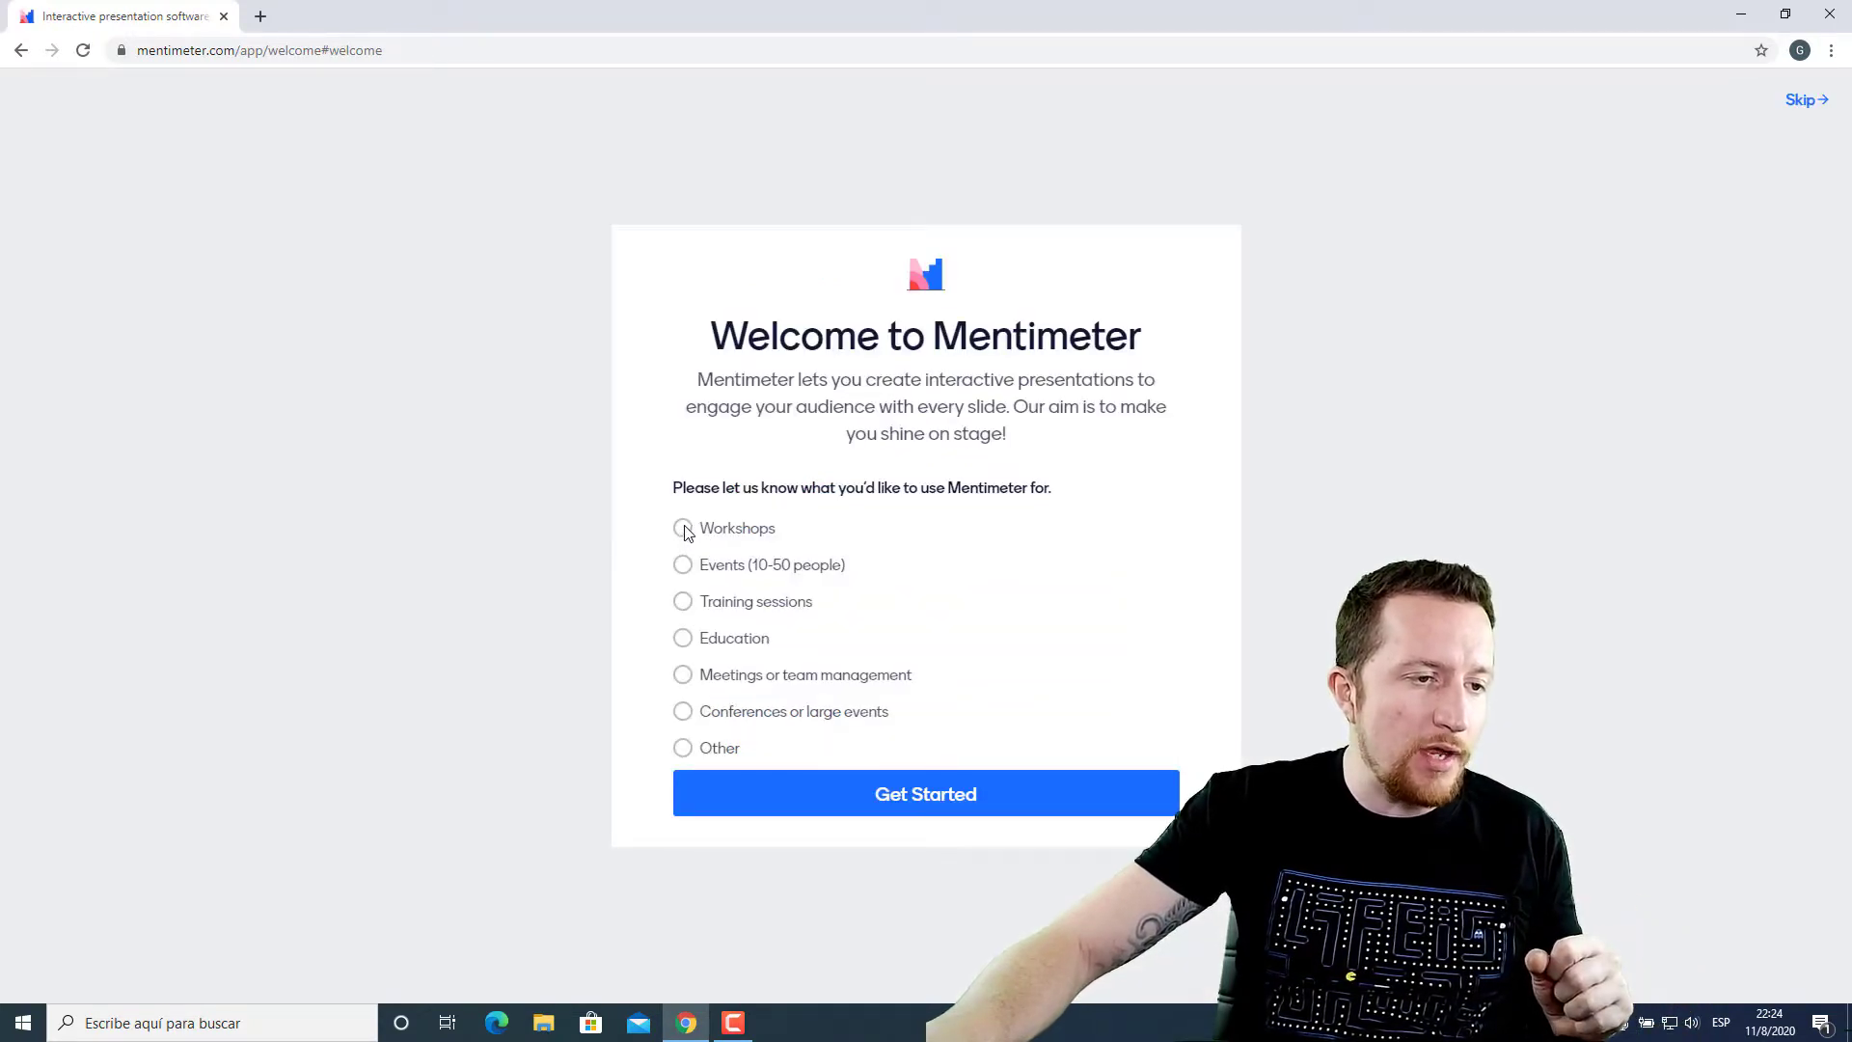
Complete the welcome questions by choosing Workshops as the intended use and continuing with the Free plan
{"action": "left_click", "coordinate": [683, 529]}
{"action": "left_click", "coordinate": [951, 808]}
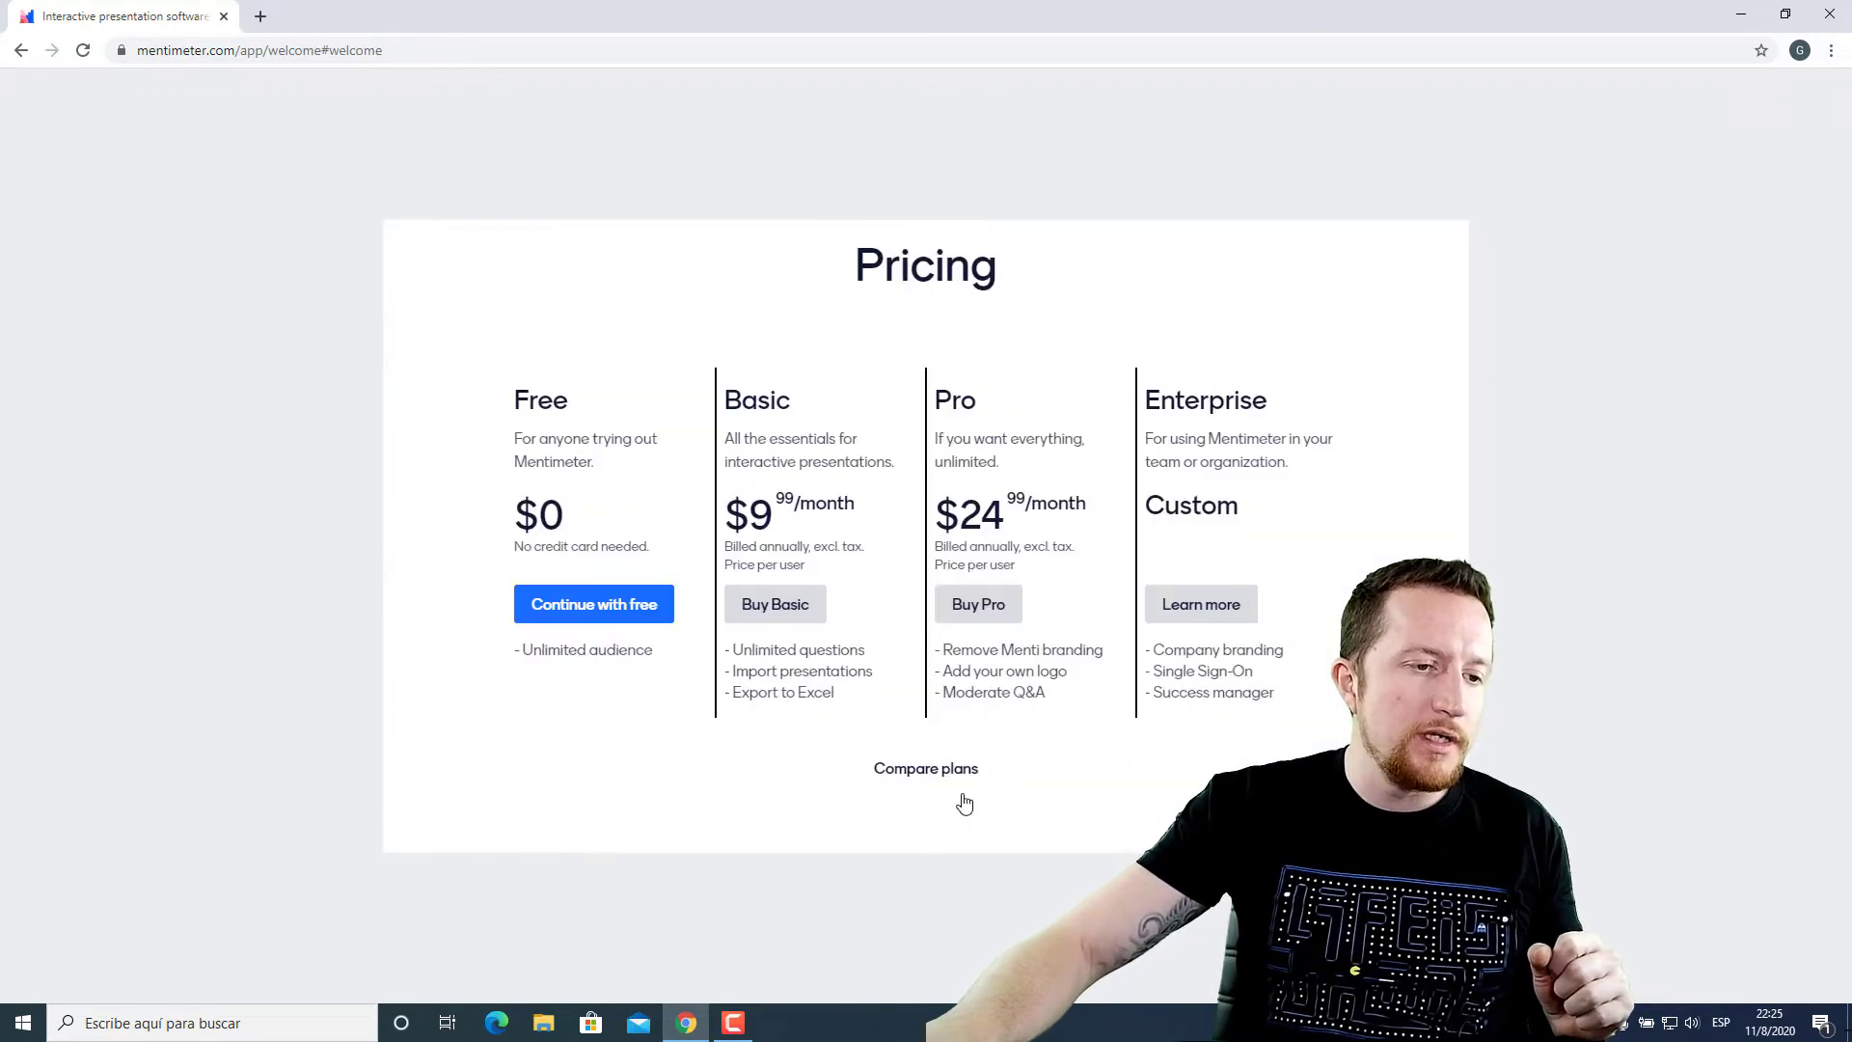
{"action": "left_click", "coordinate": [586, 614]}
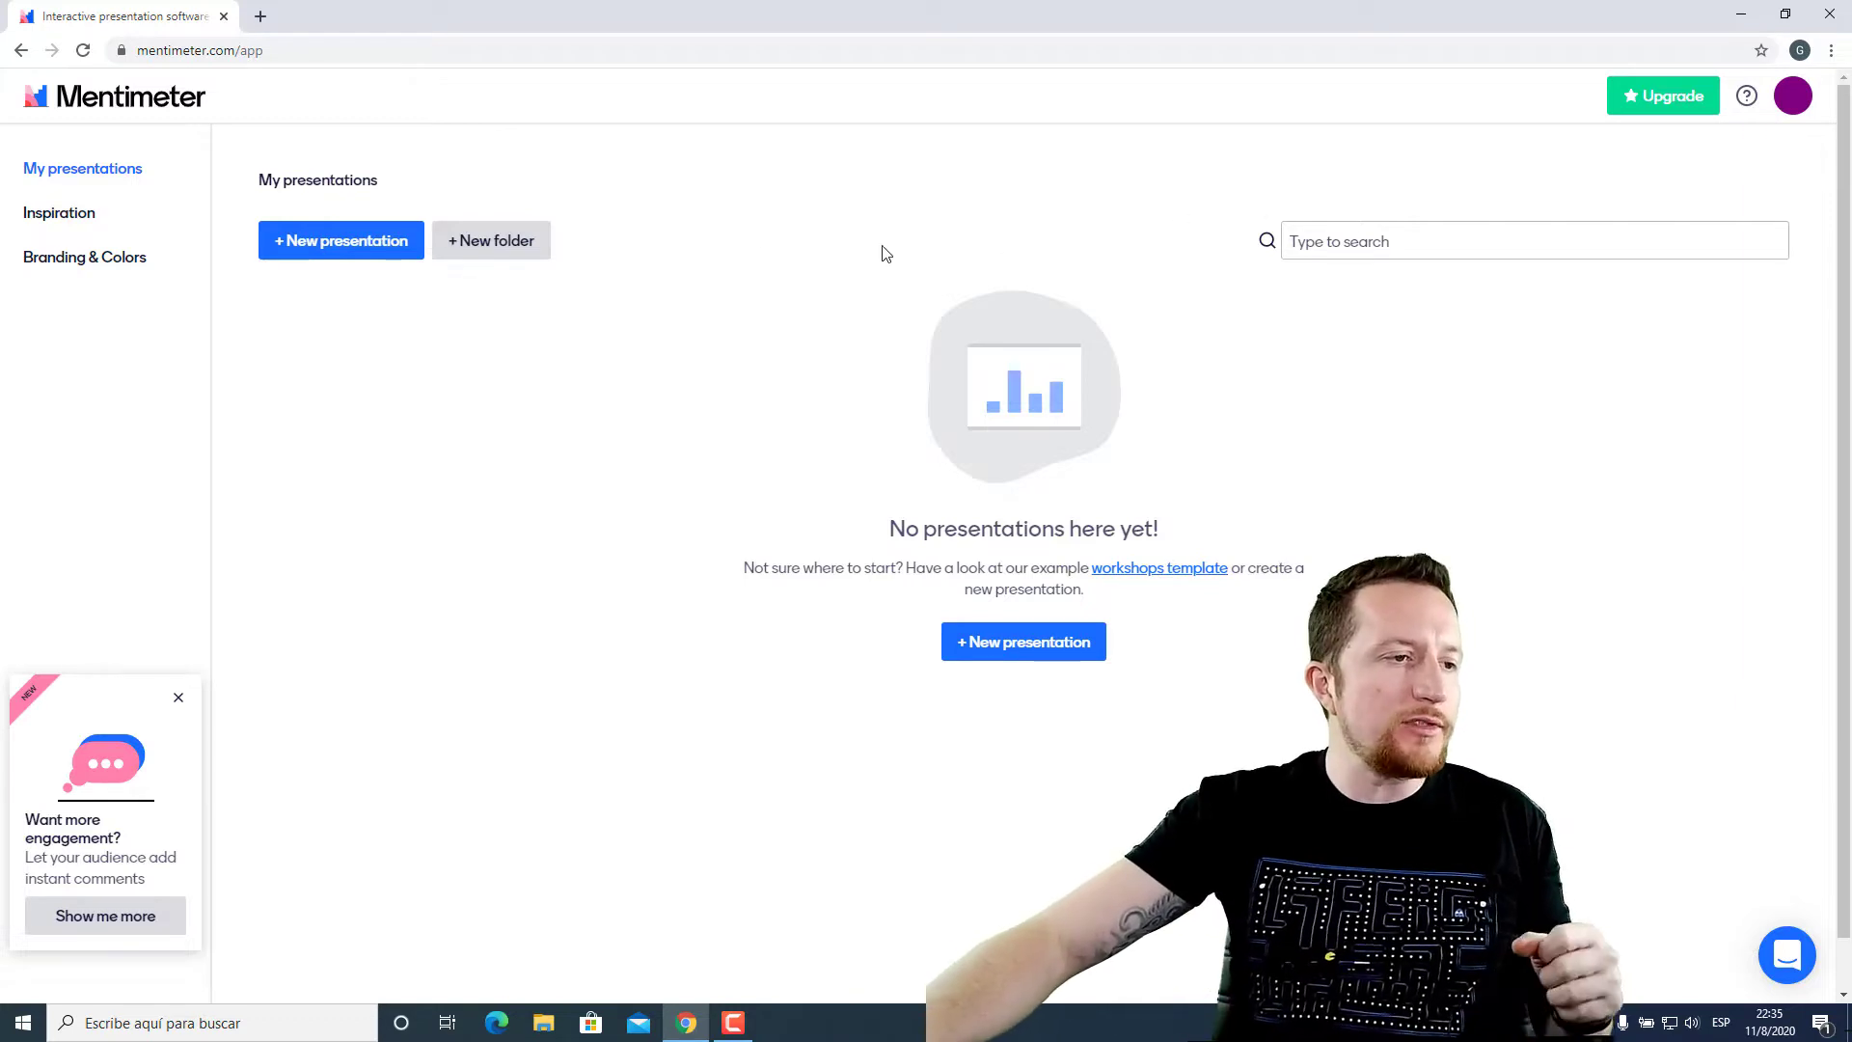
Create a new presentation and make its first slide a Multiple Choice question
{"action": "left_click", "coordinate": [353, 252]}
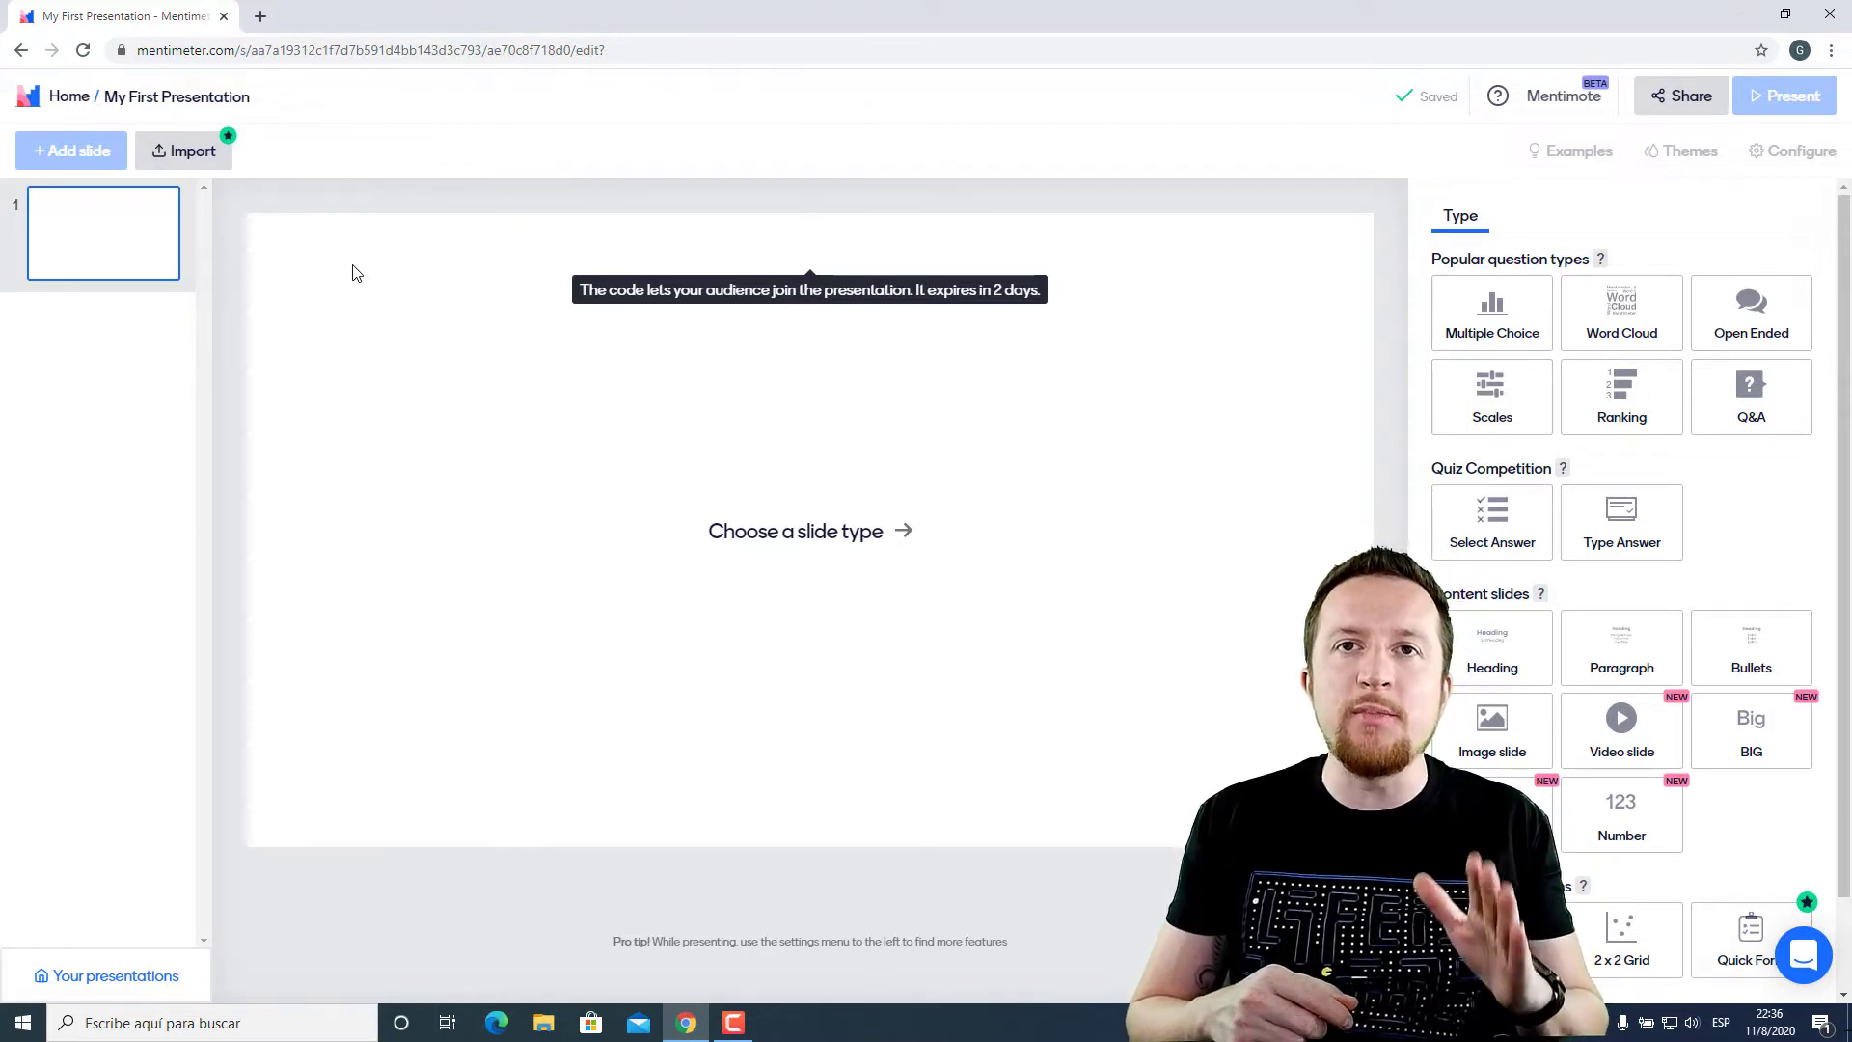
{"action": "left_click", "coordinate": [1493, 314]}
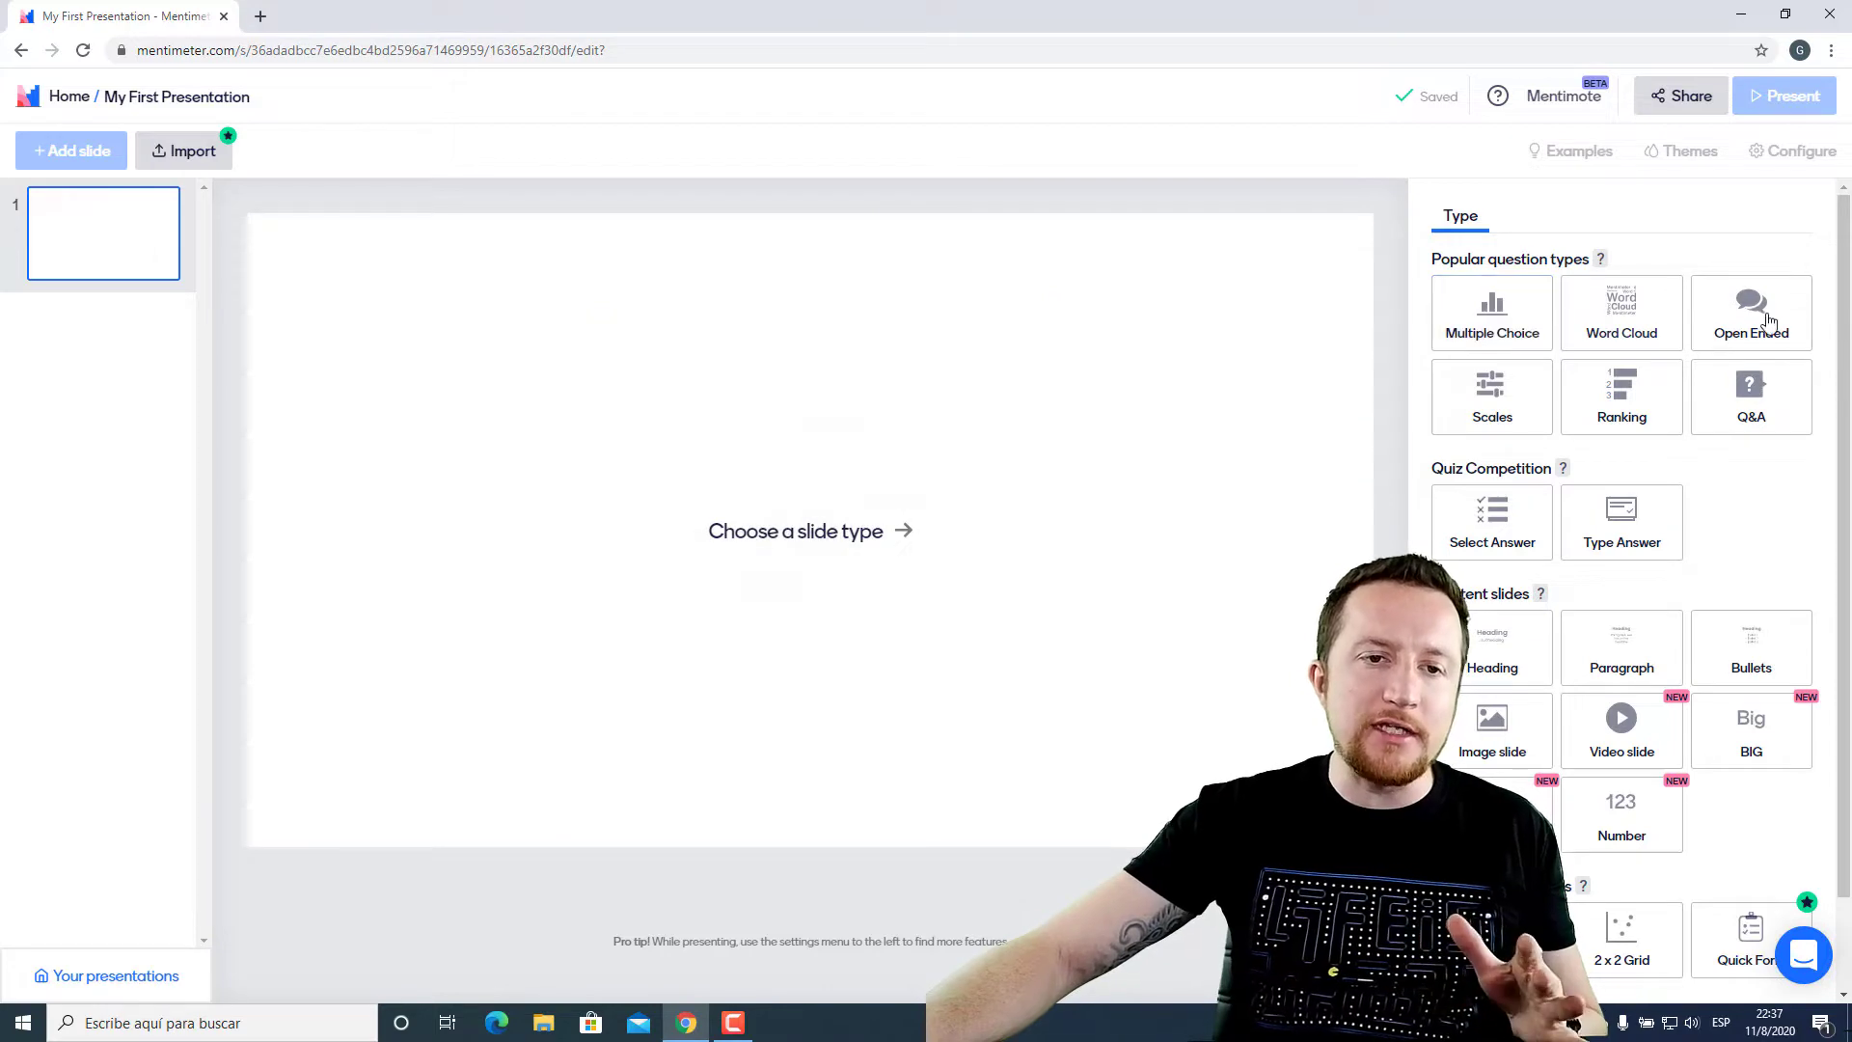
{"action": "left_click", "coordinate": [1497, 313]}
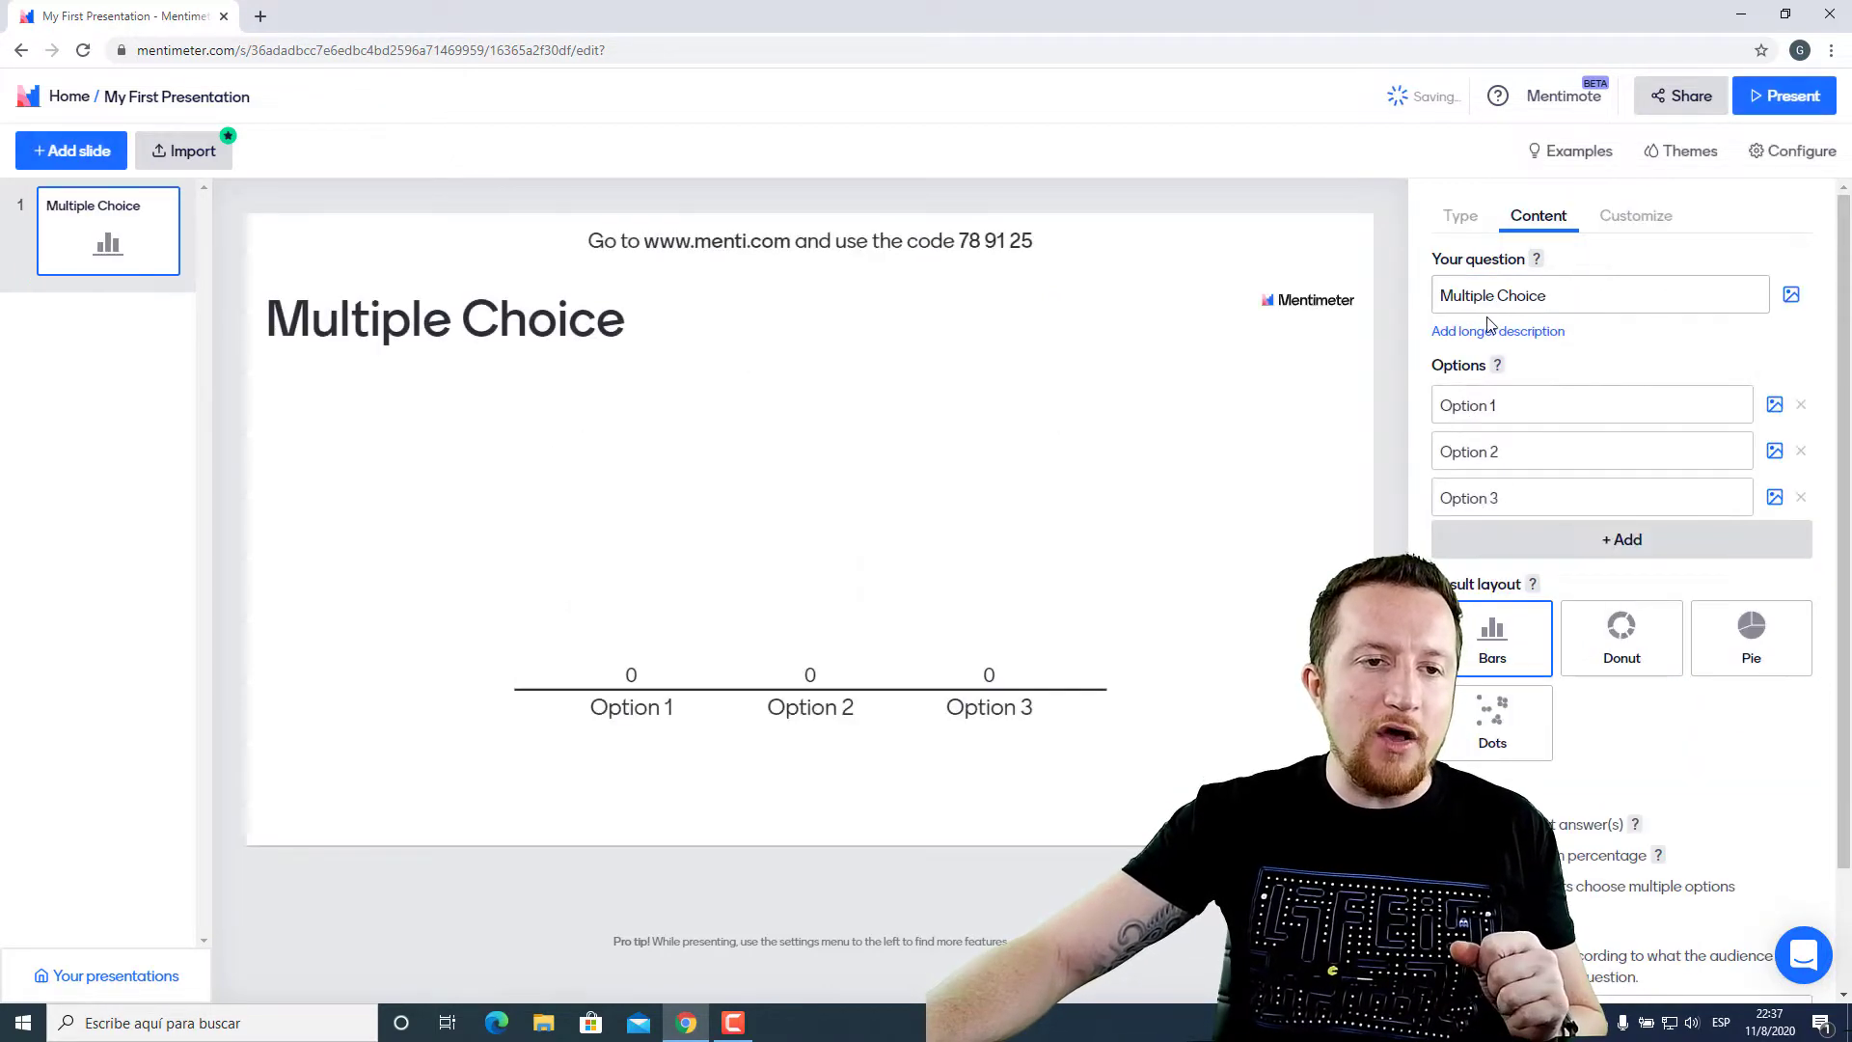
Set the slide's question to "¿Que programa de reuniones te gusta más?"
{"action": "left_click", "coordinate": [1610, 297]}
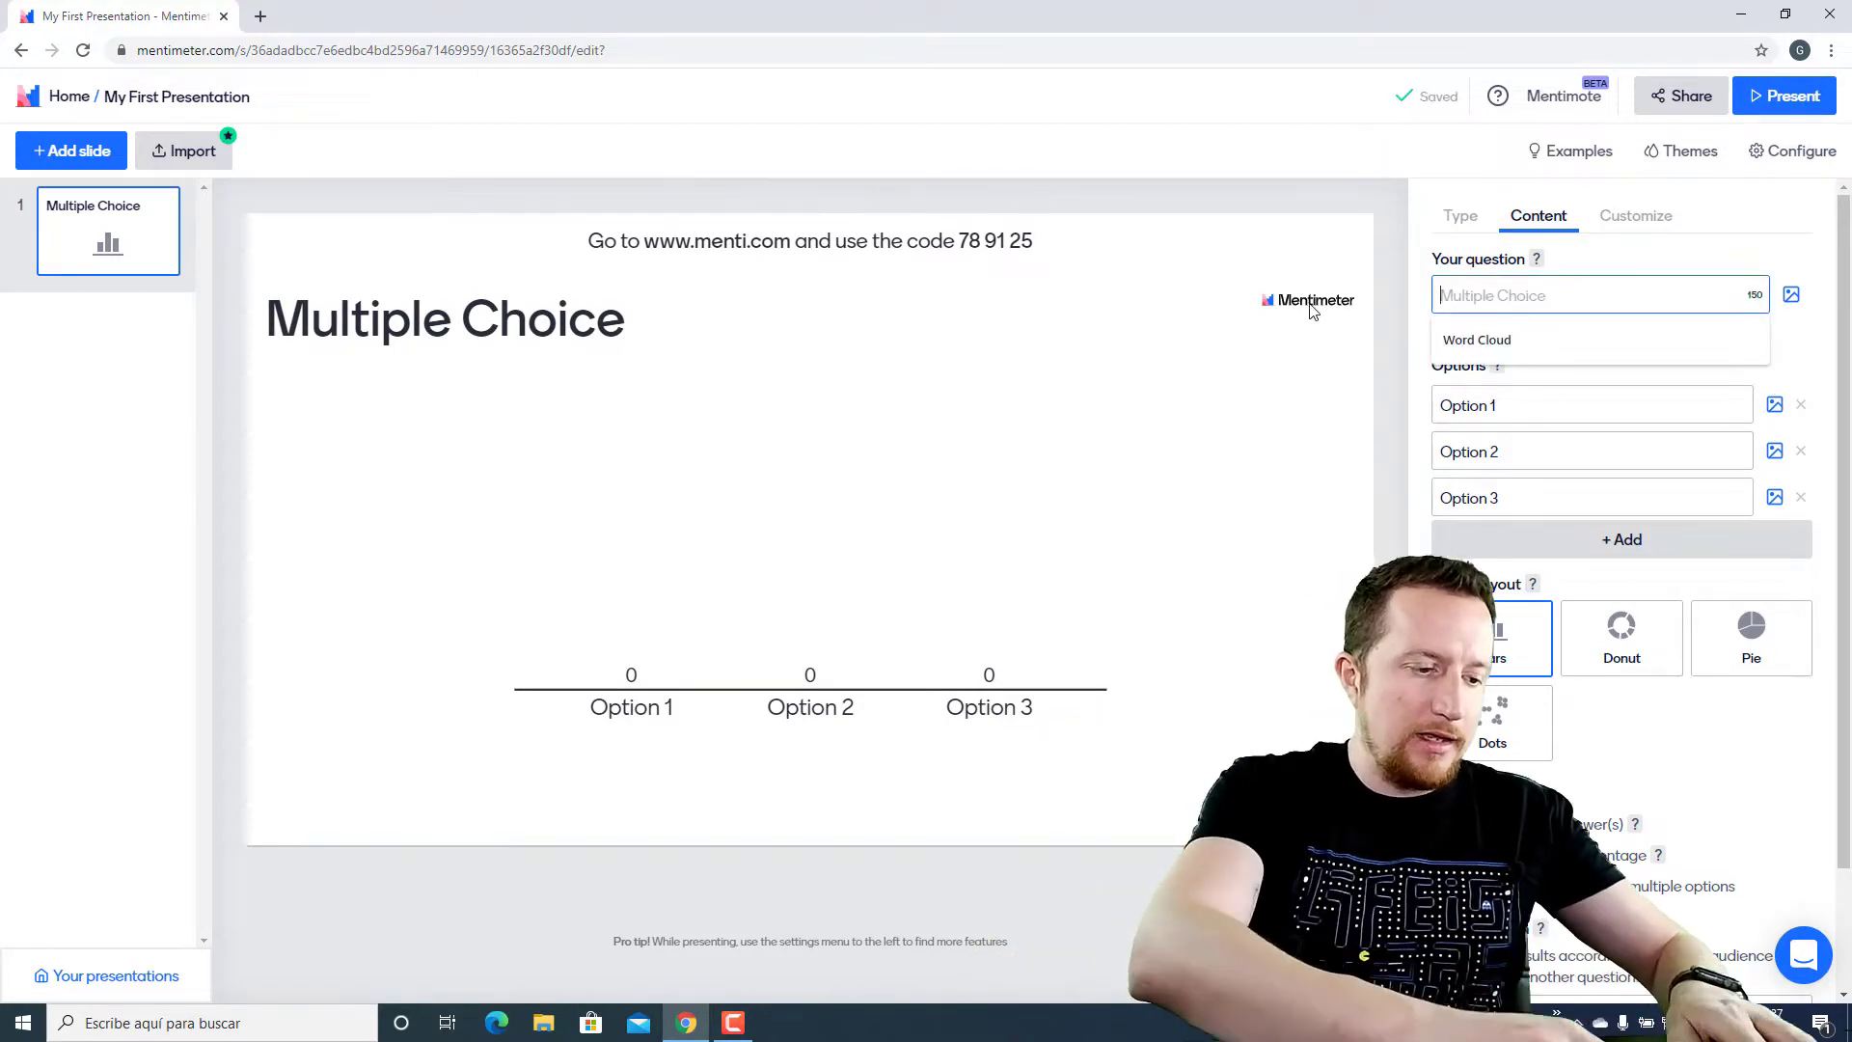
{"action": "type", "text": "Que programa"}
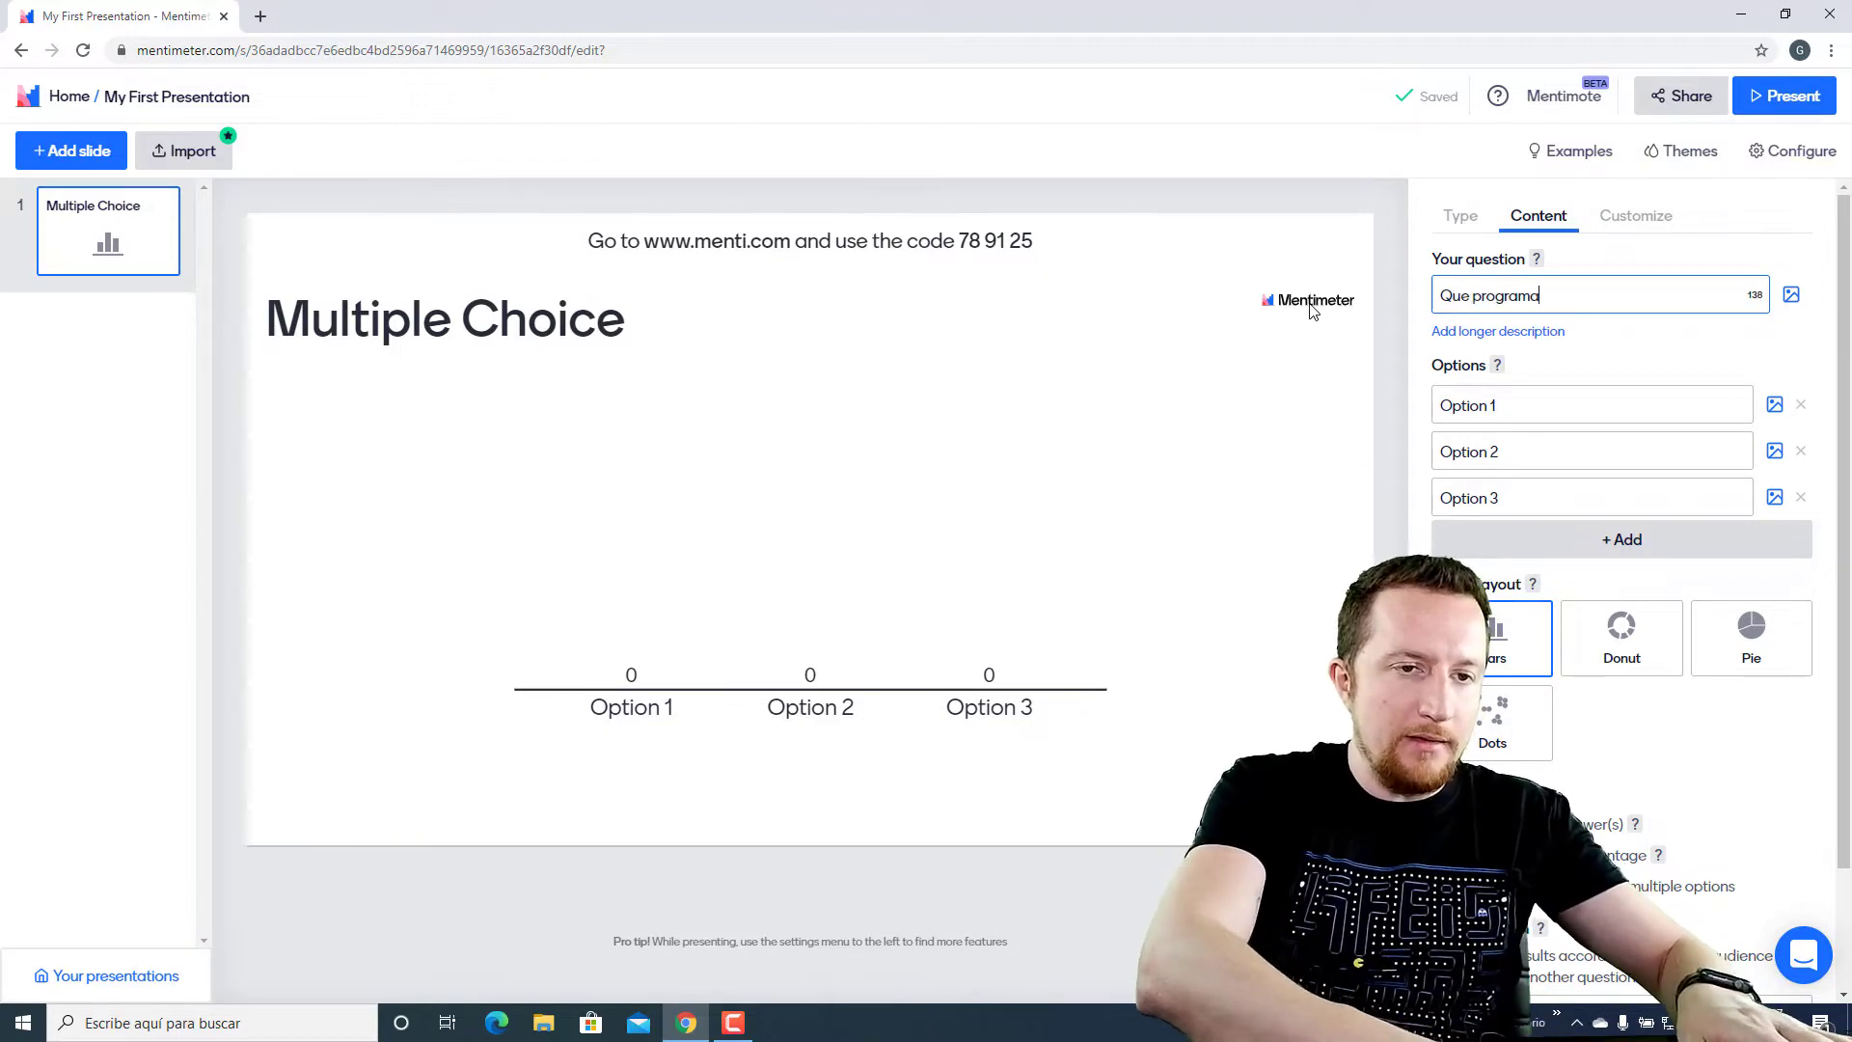
{"action": "type", "text": " de reuniones"}
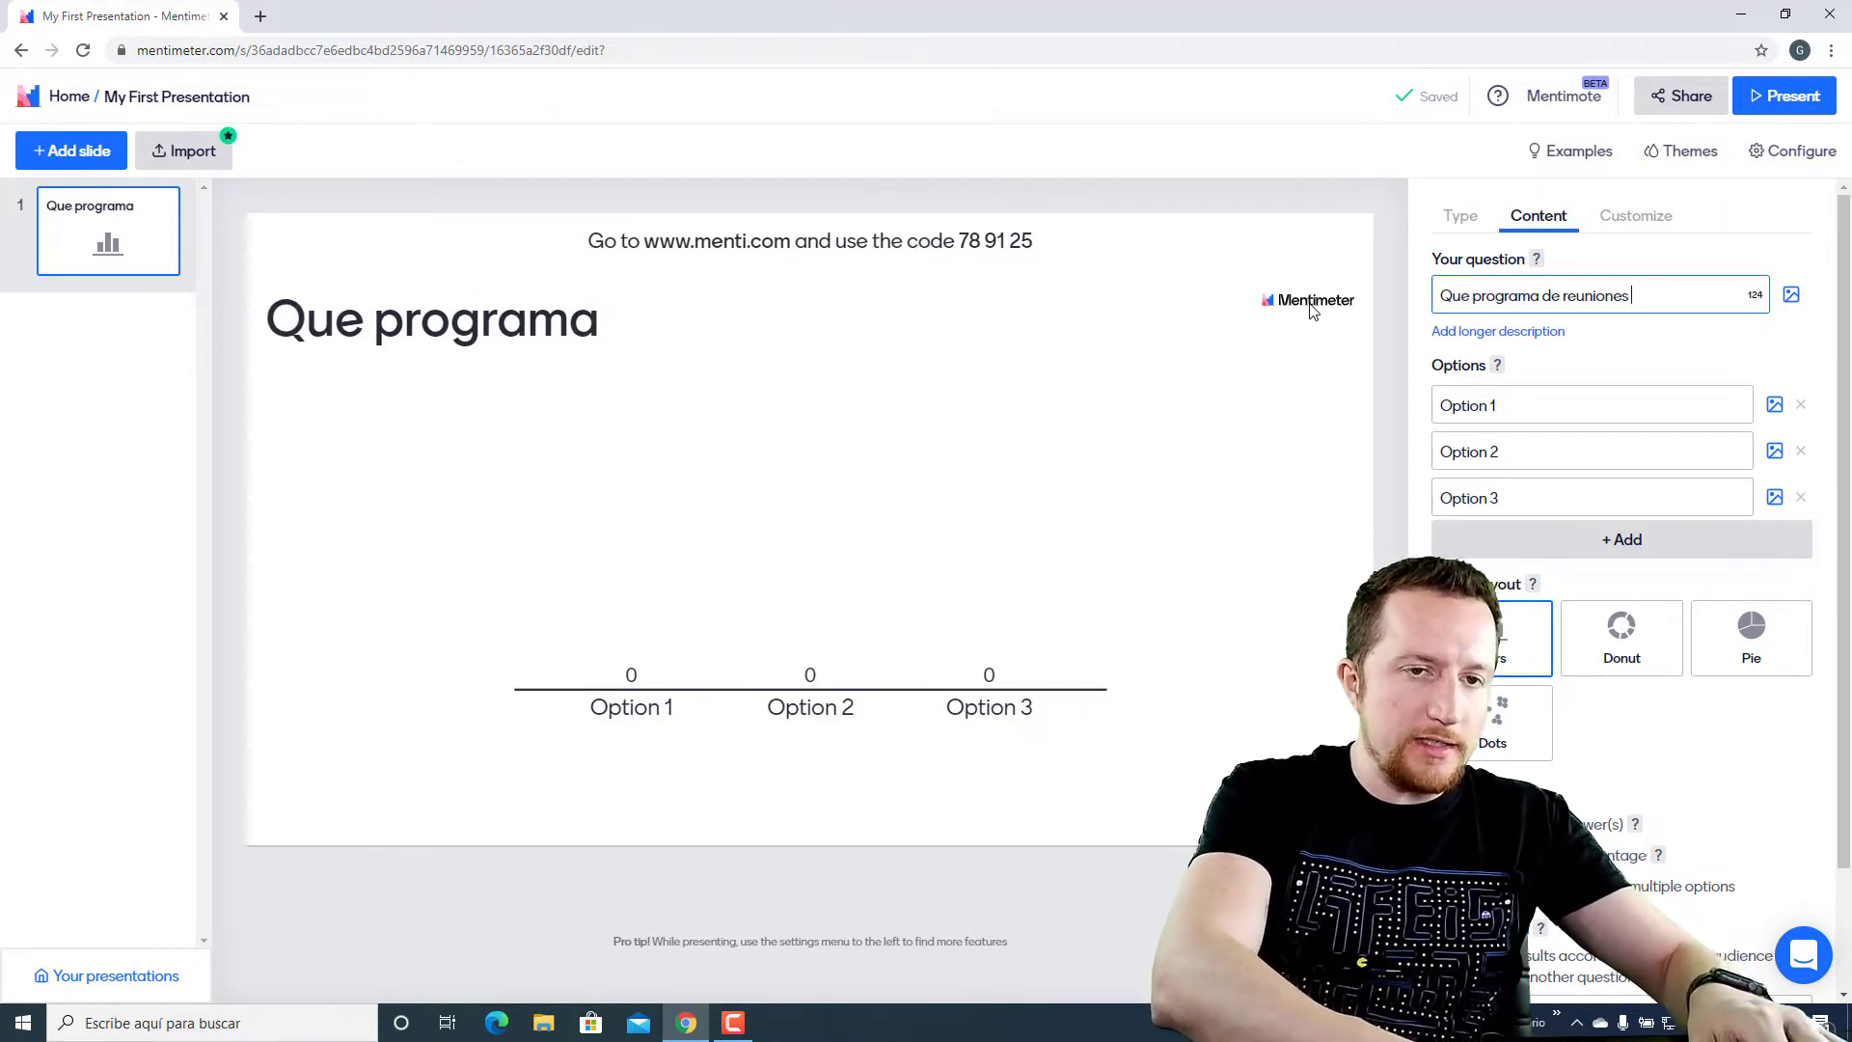
{"action": "type", "text": " te gsta "}
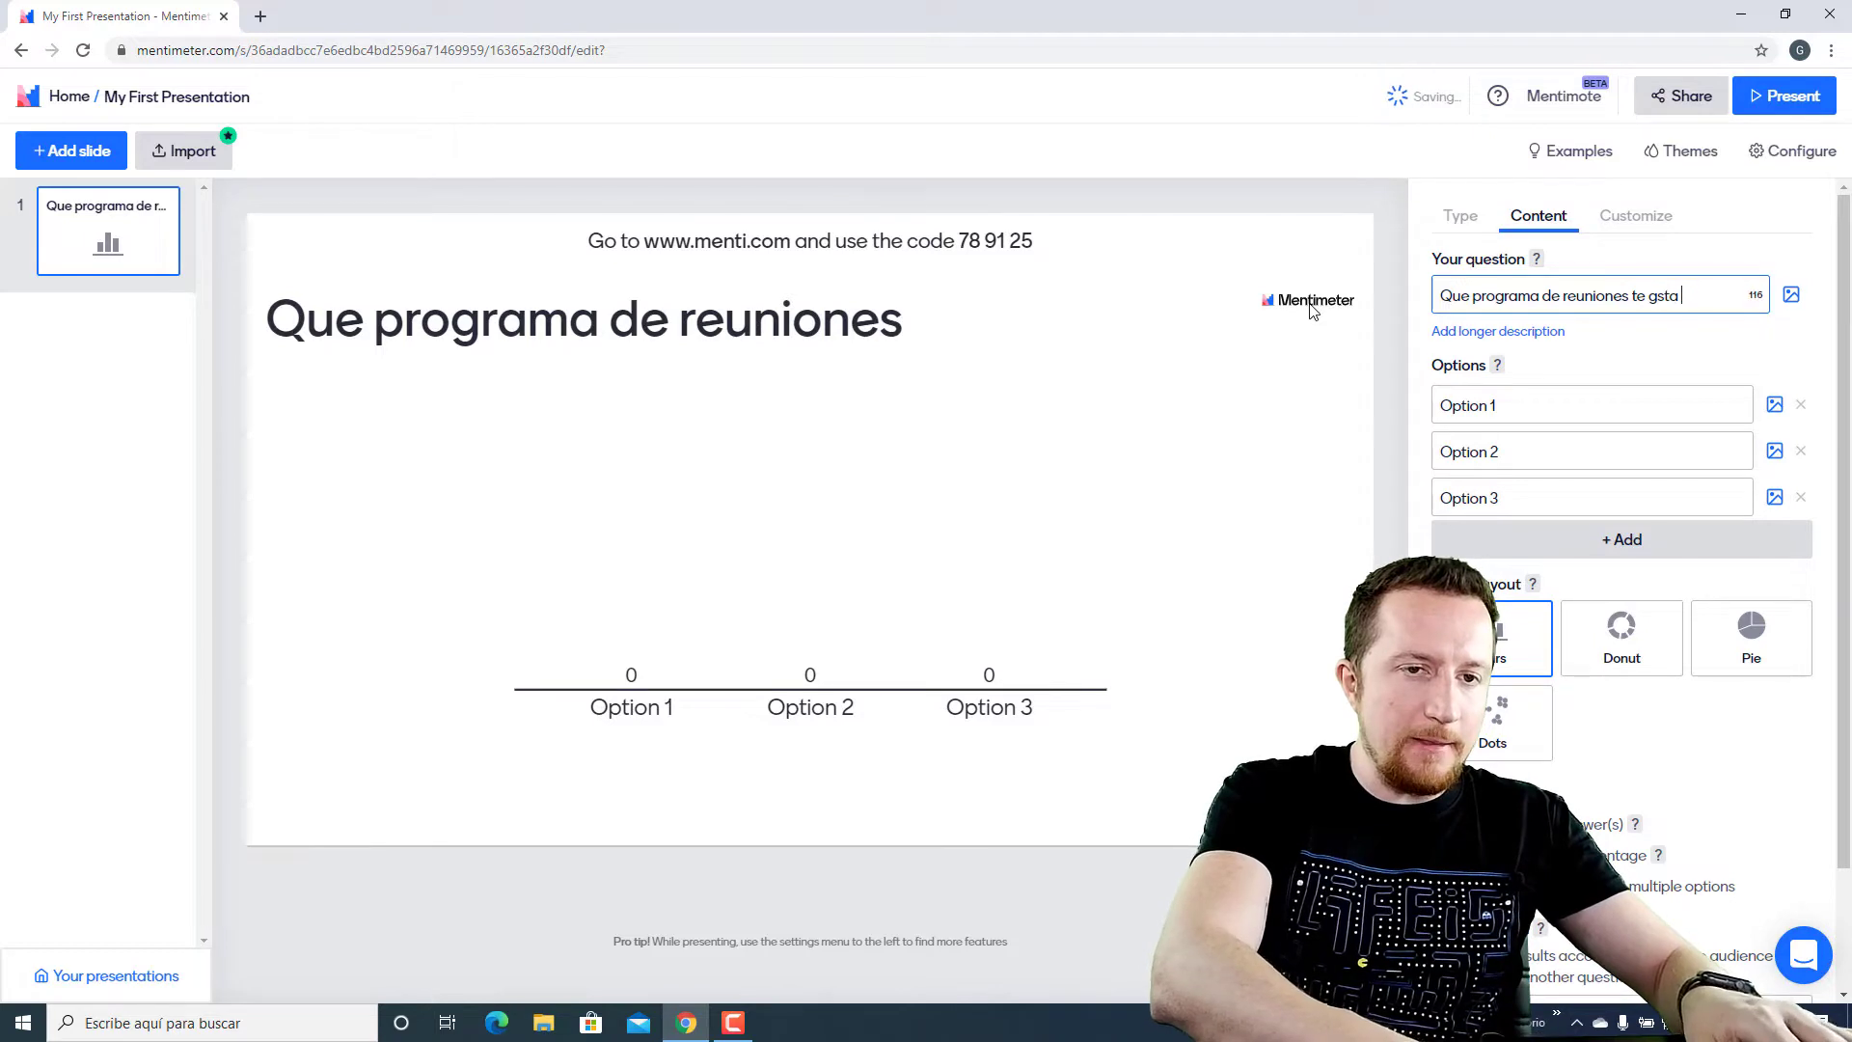
{"action": "type", "text": "usta"}
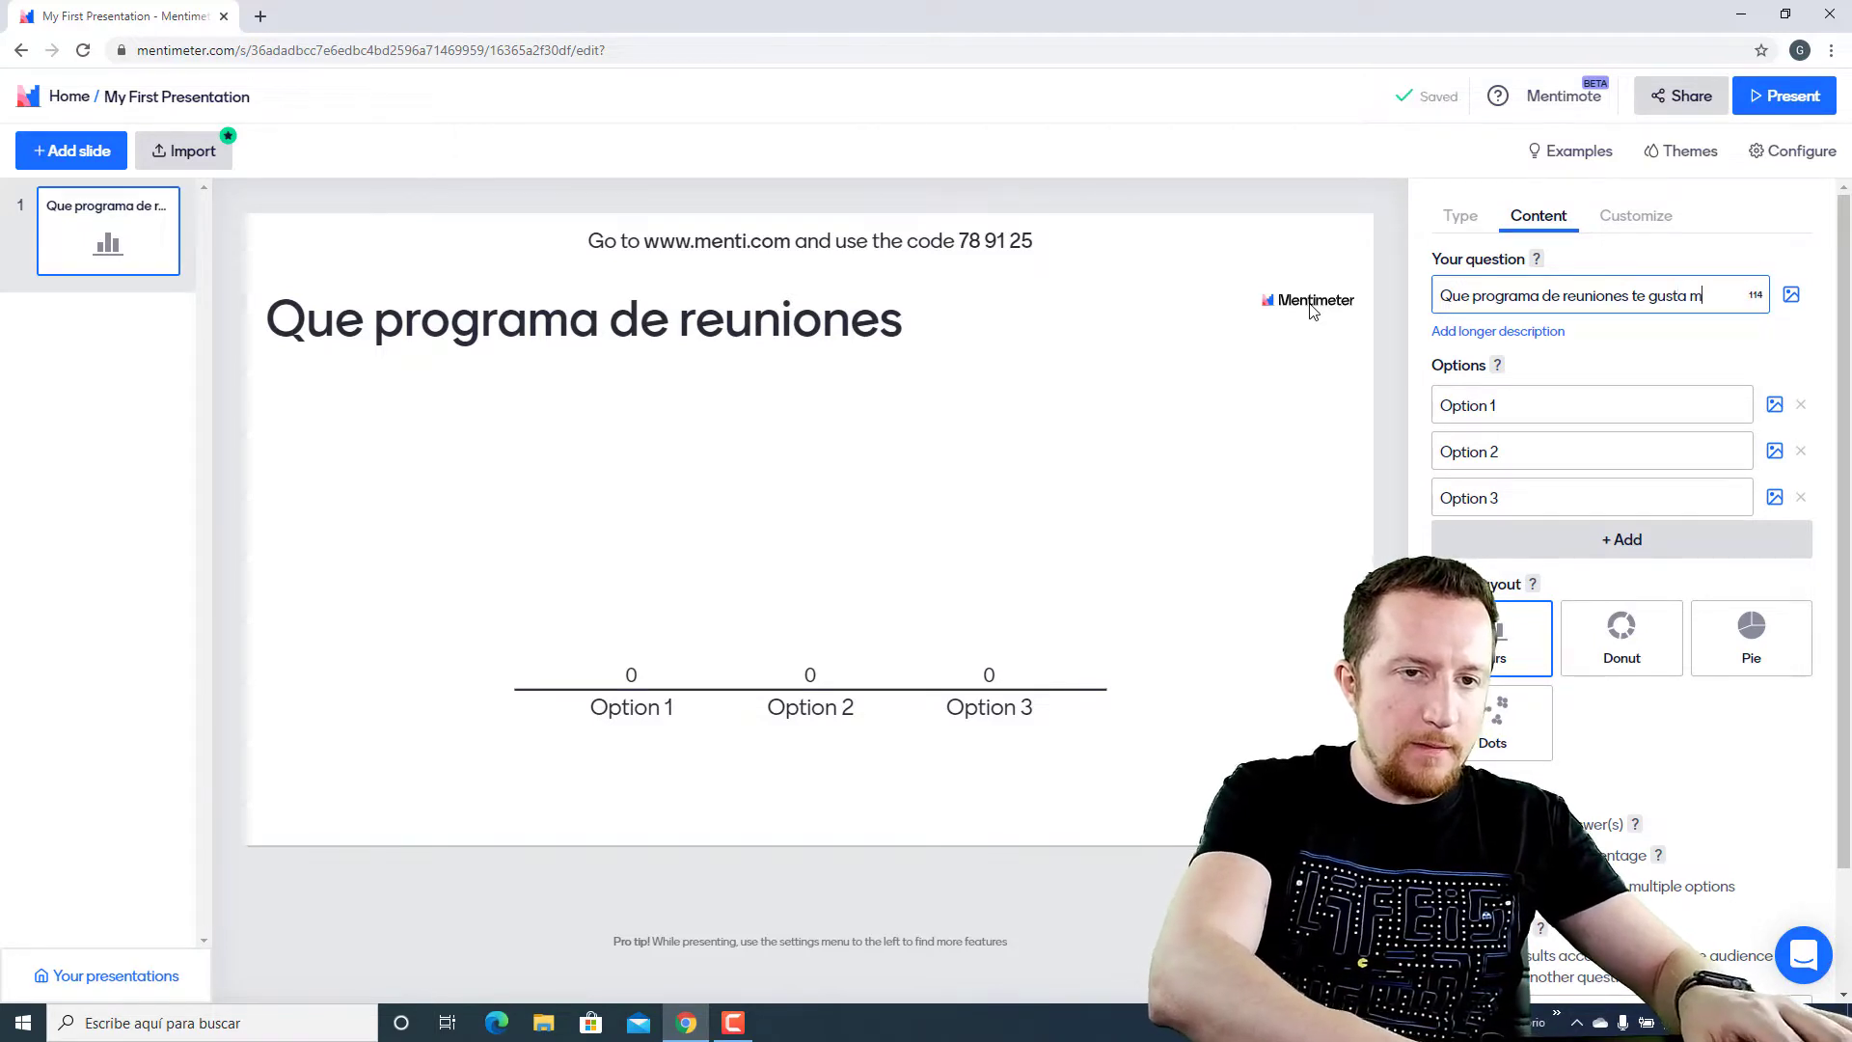
{"action": "type", "text": " más"}
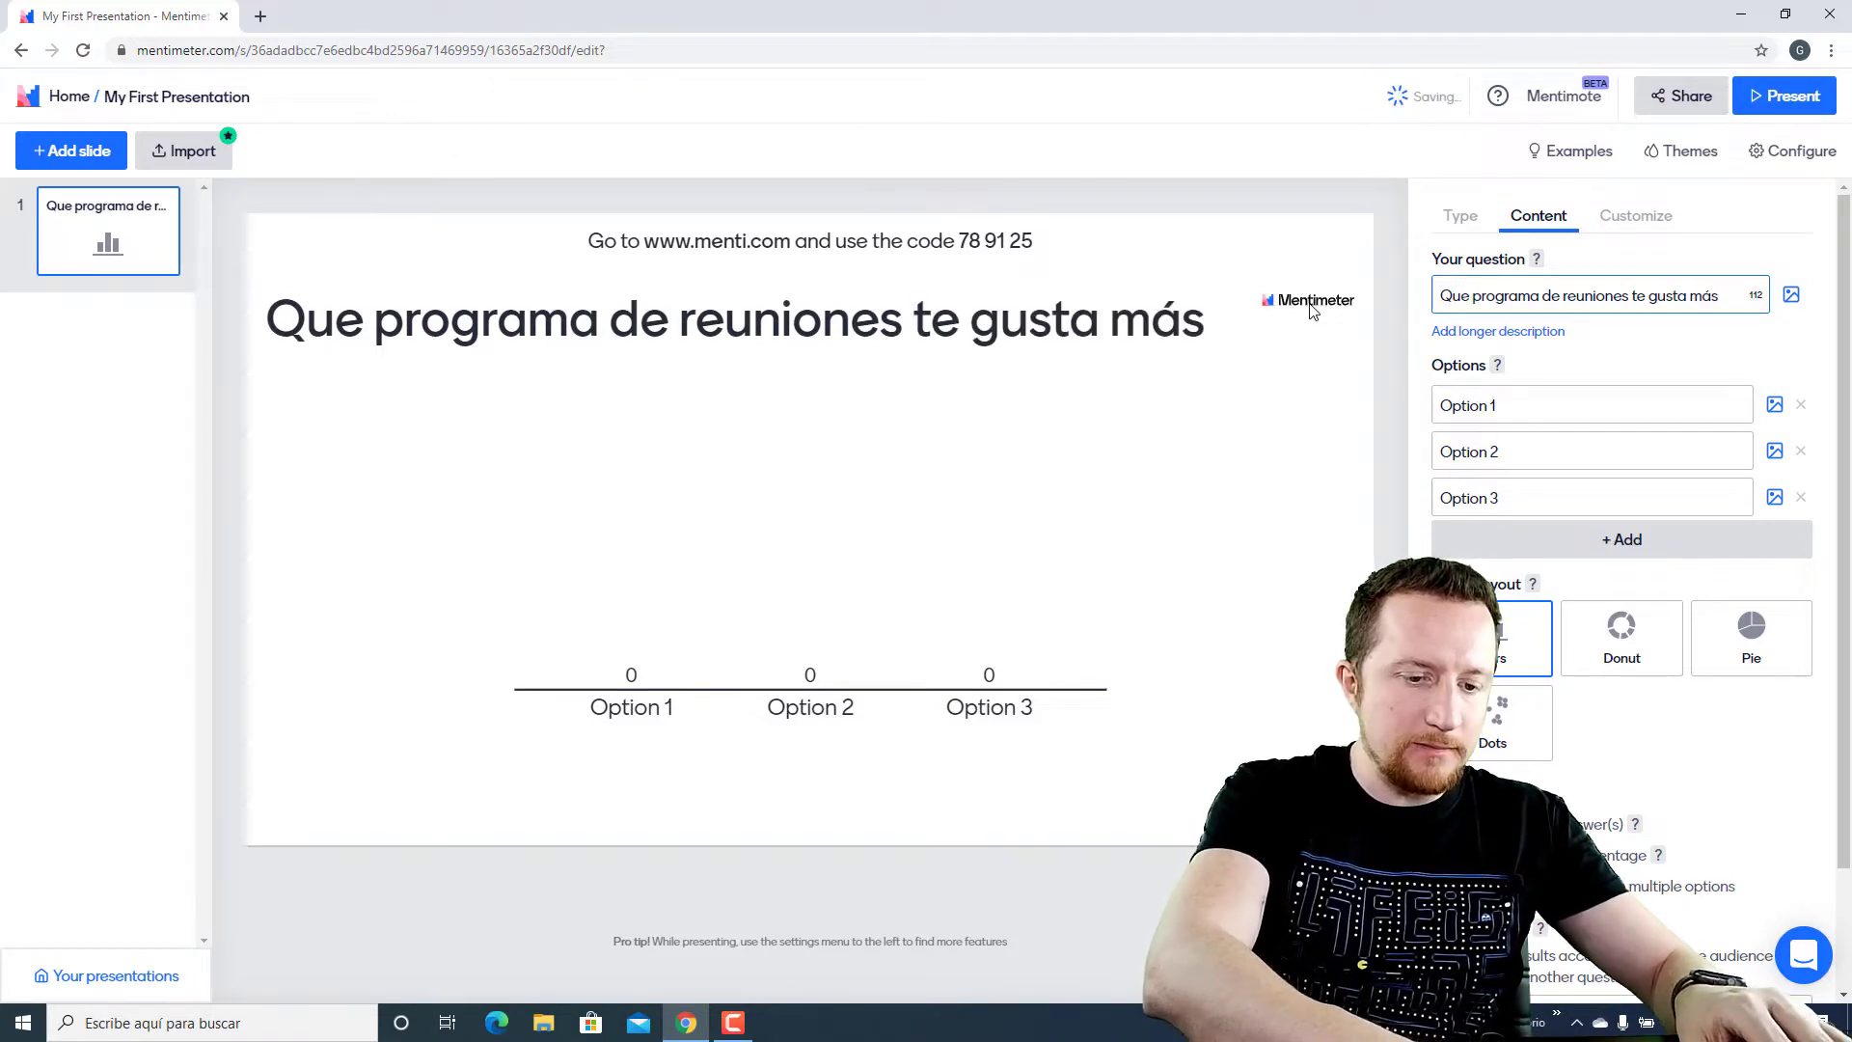
{"action": "type", "text": "?"}
{"action": "key", "text": "Home"}
{"action": "type", "text": "¿"}
Fill in the three existing answer options with Zoom, Meet and Teams
{"action": "left_click", "coordinate": [1520, 409]}
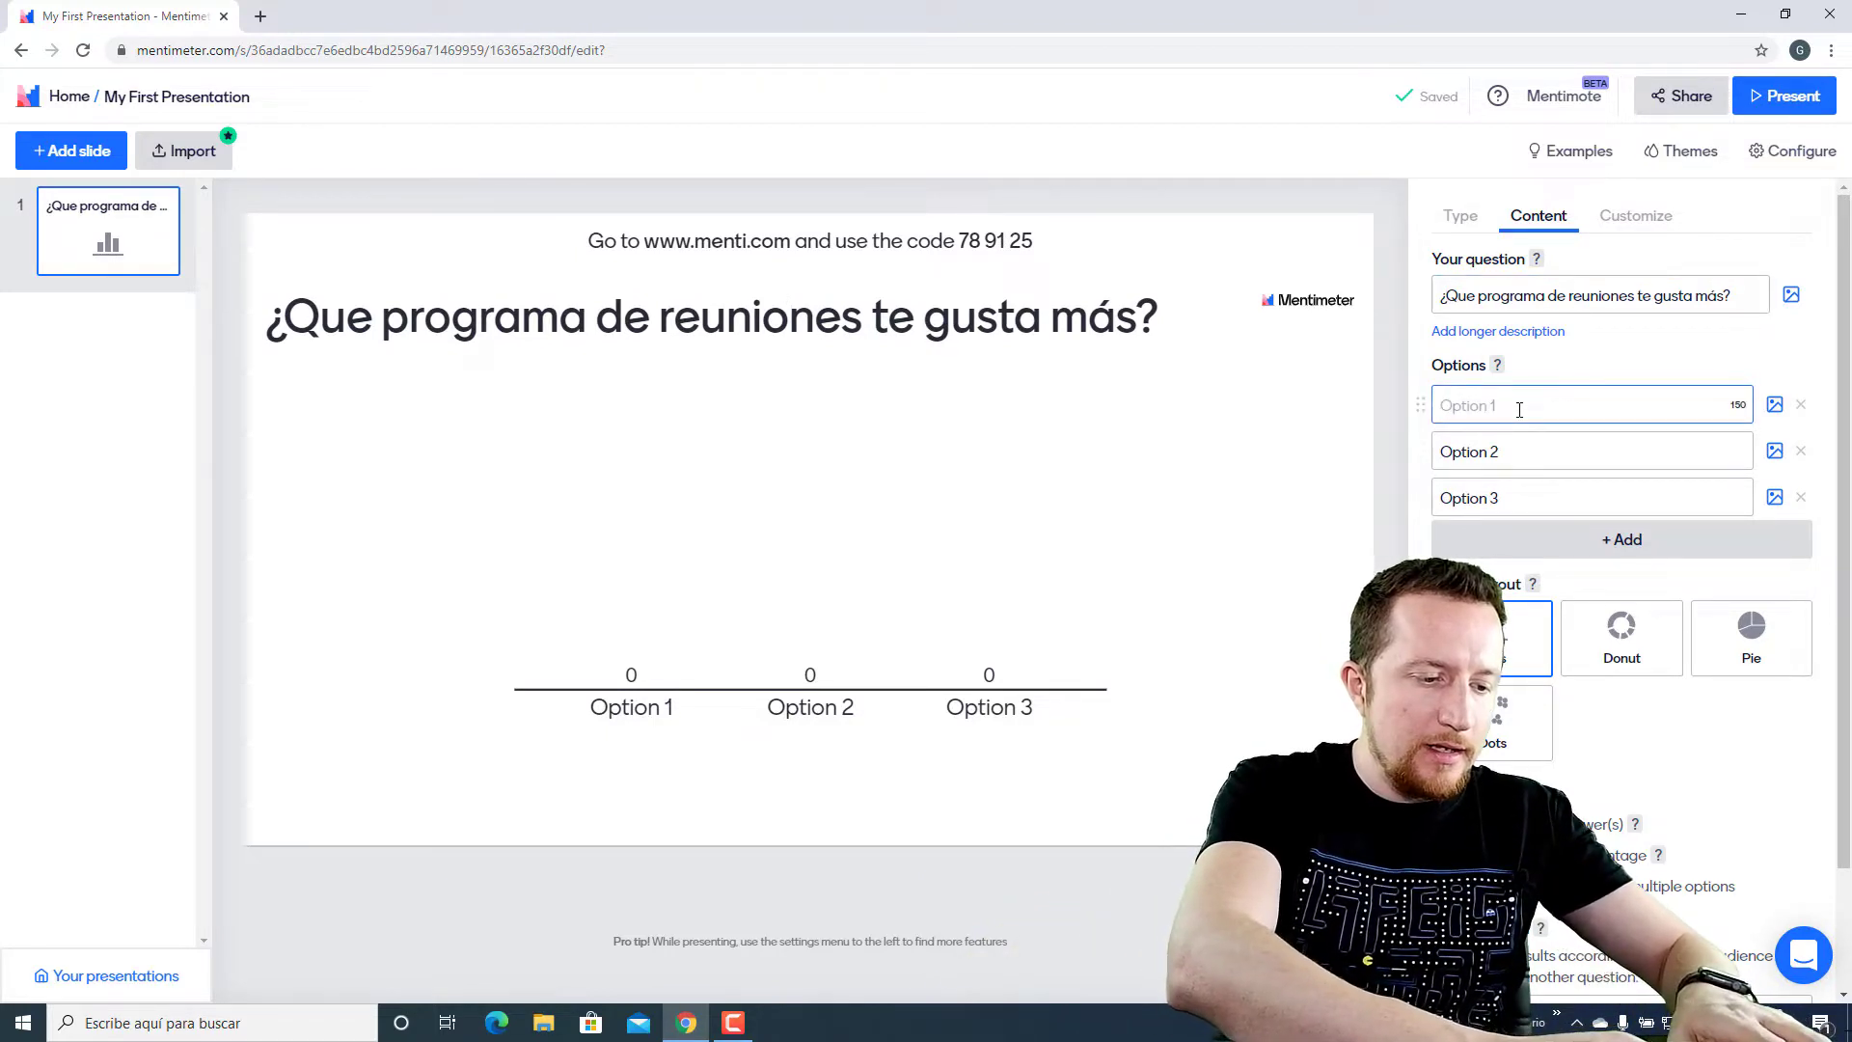
{"action": "type", "text": "Zoom"}
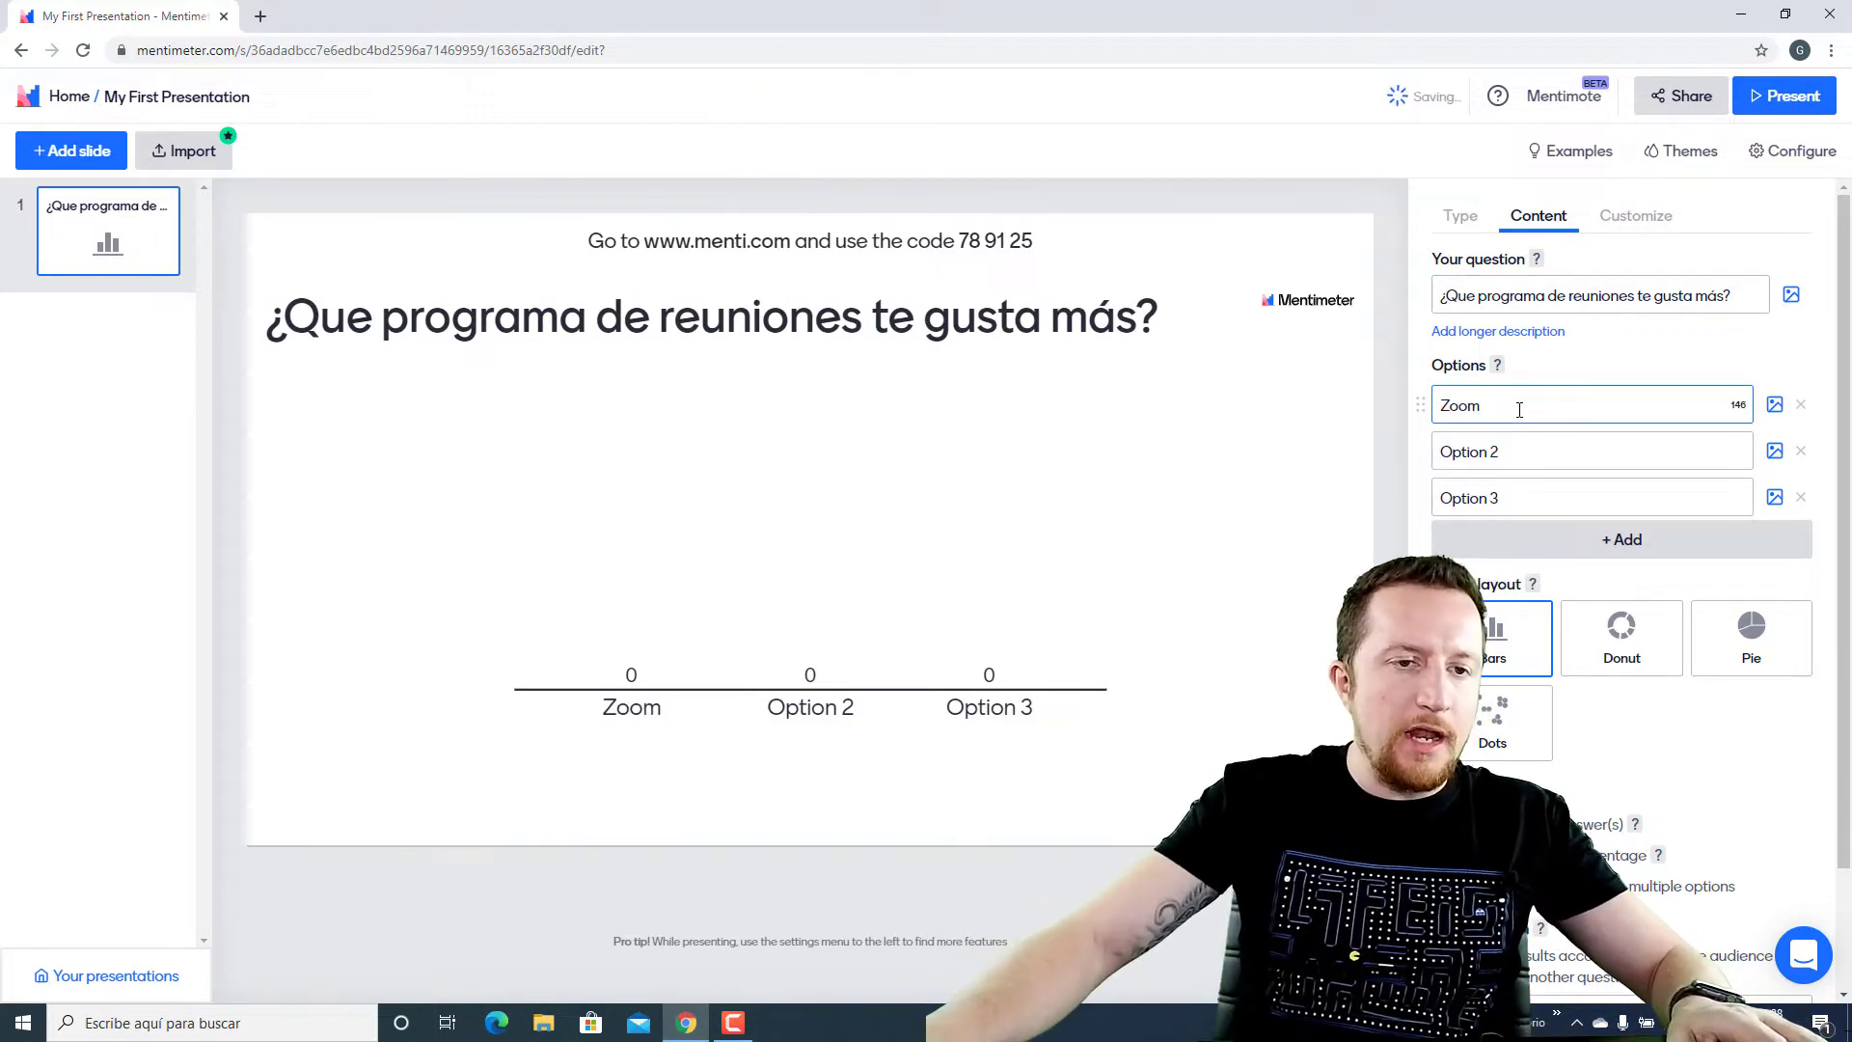
{"action": "left_click", "coordinate": [1513, 450]}
{"action": "type", "text": "Meet"}
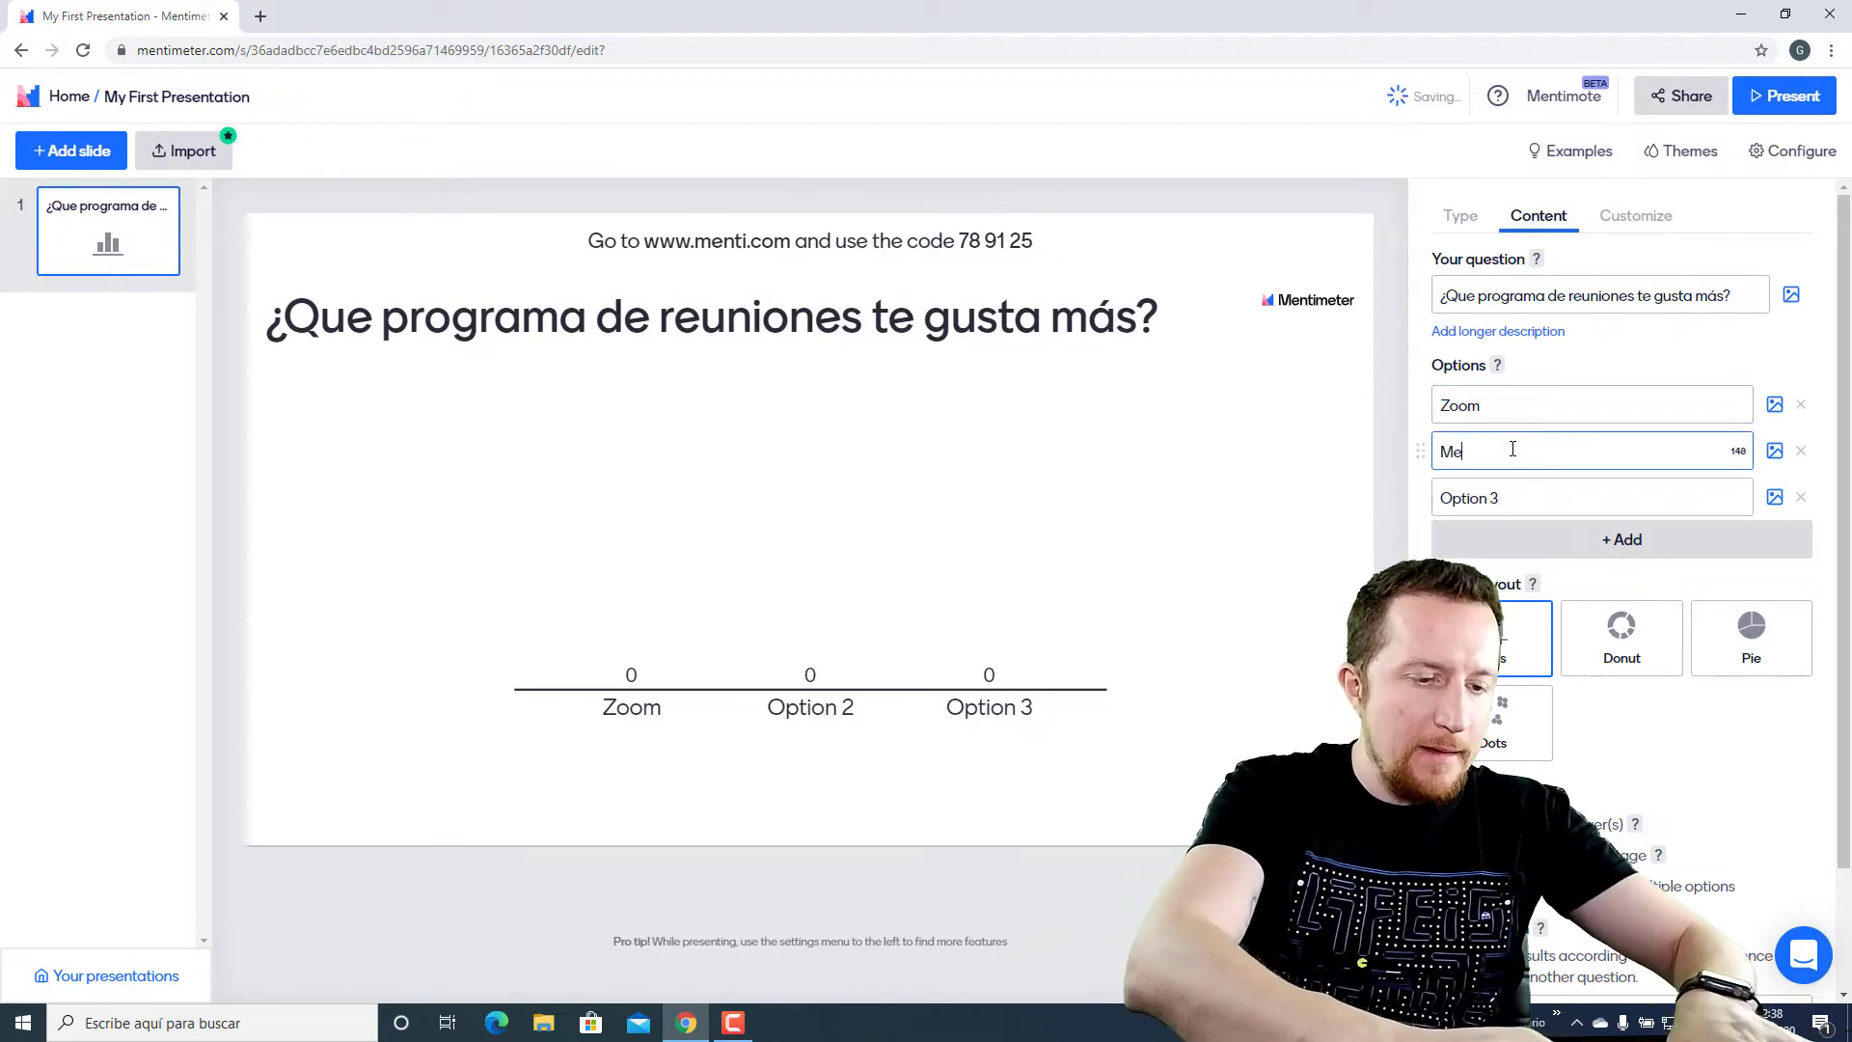
{"action": "left_click", "coordinate": [1560, 500]}
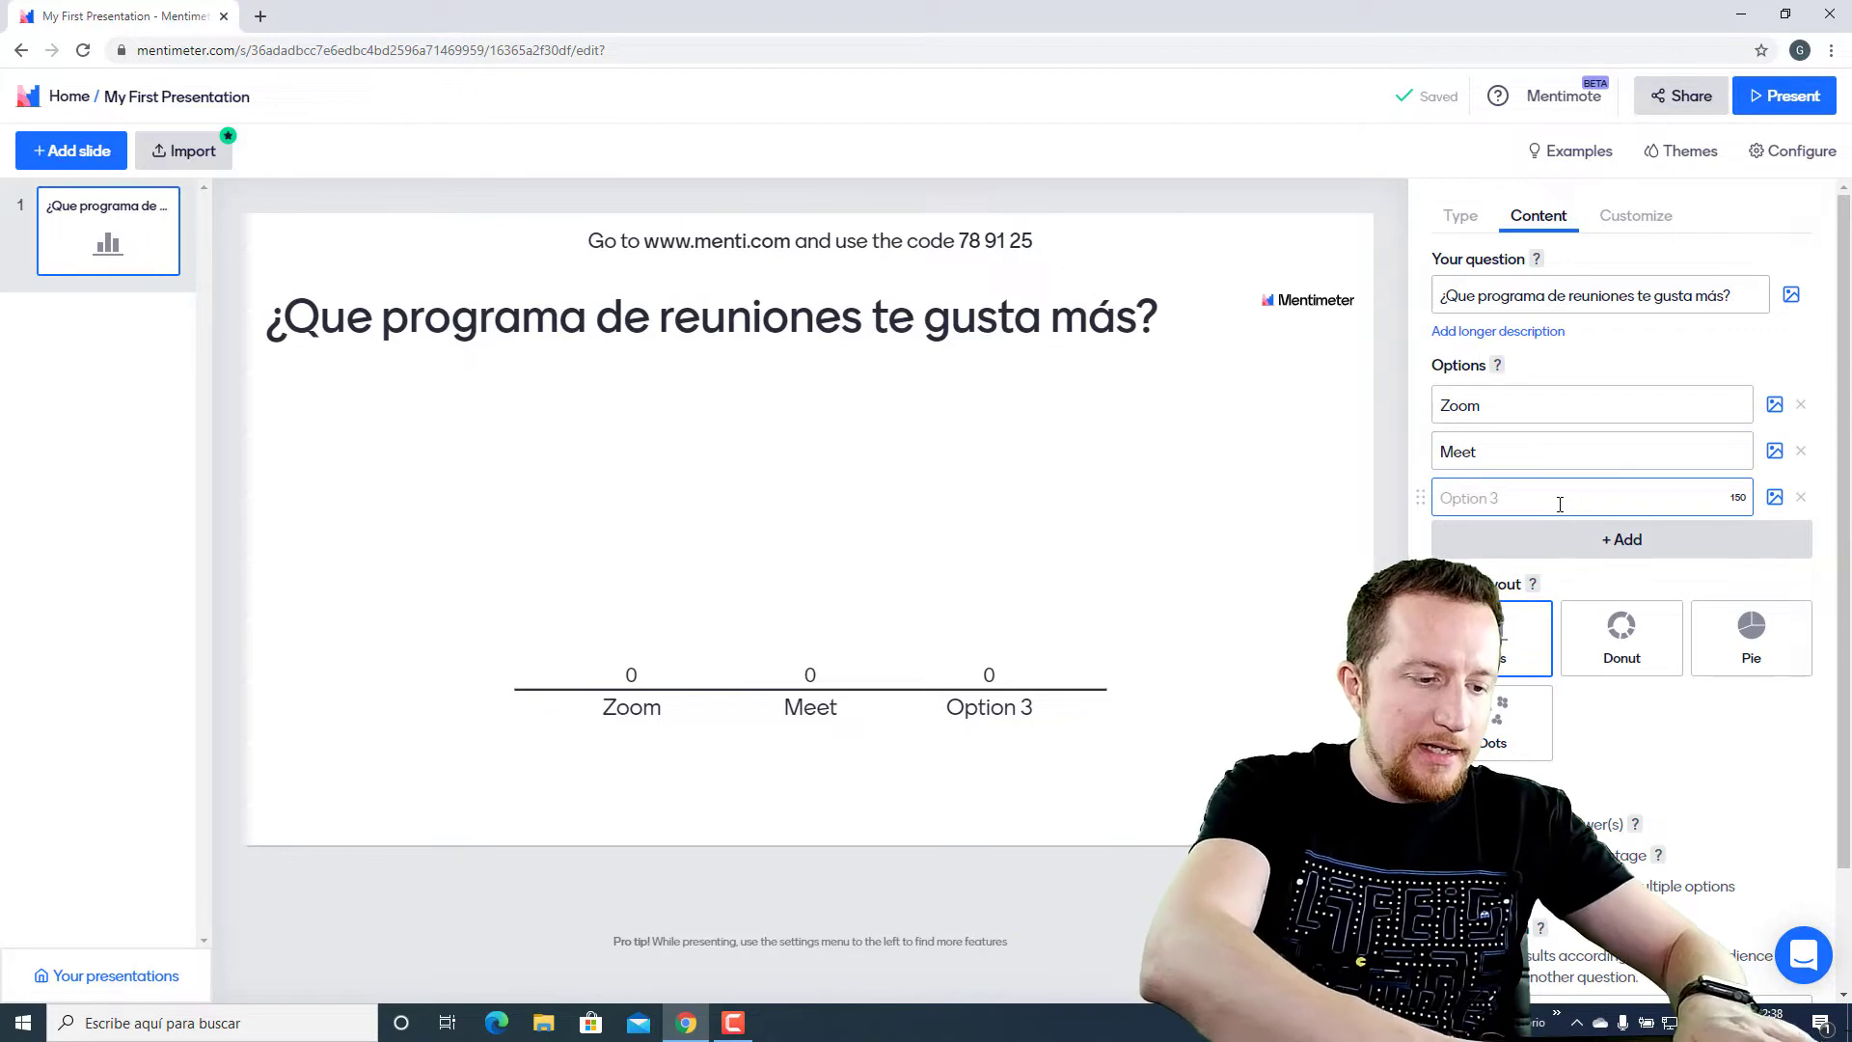
{"action": "type", "text": "Teams"}
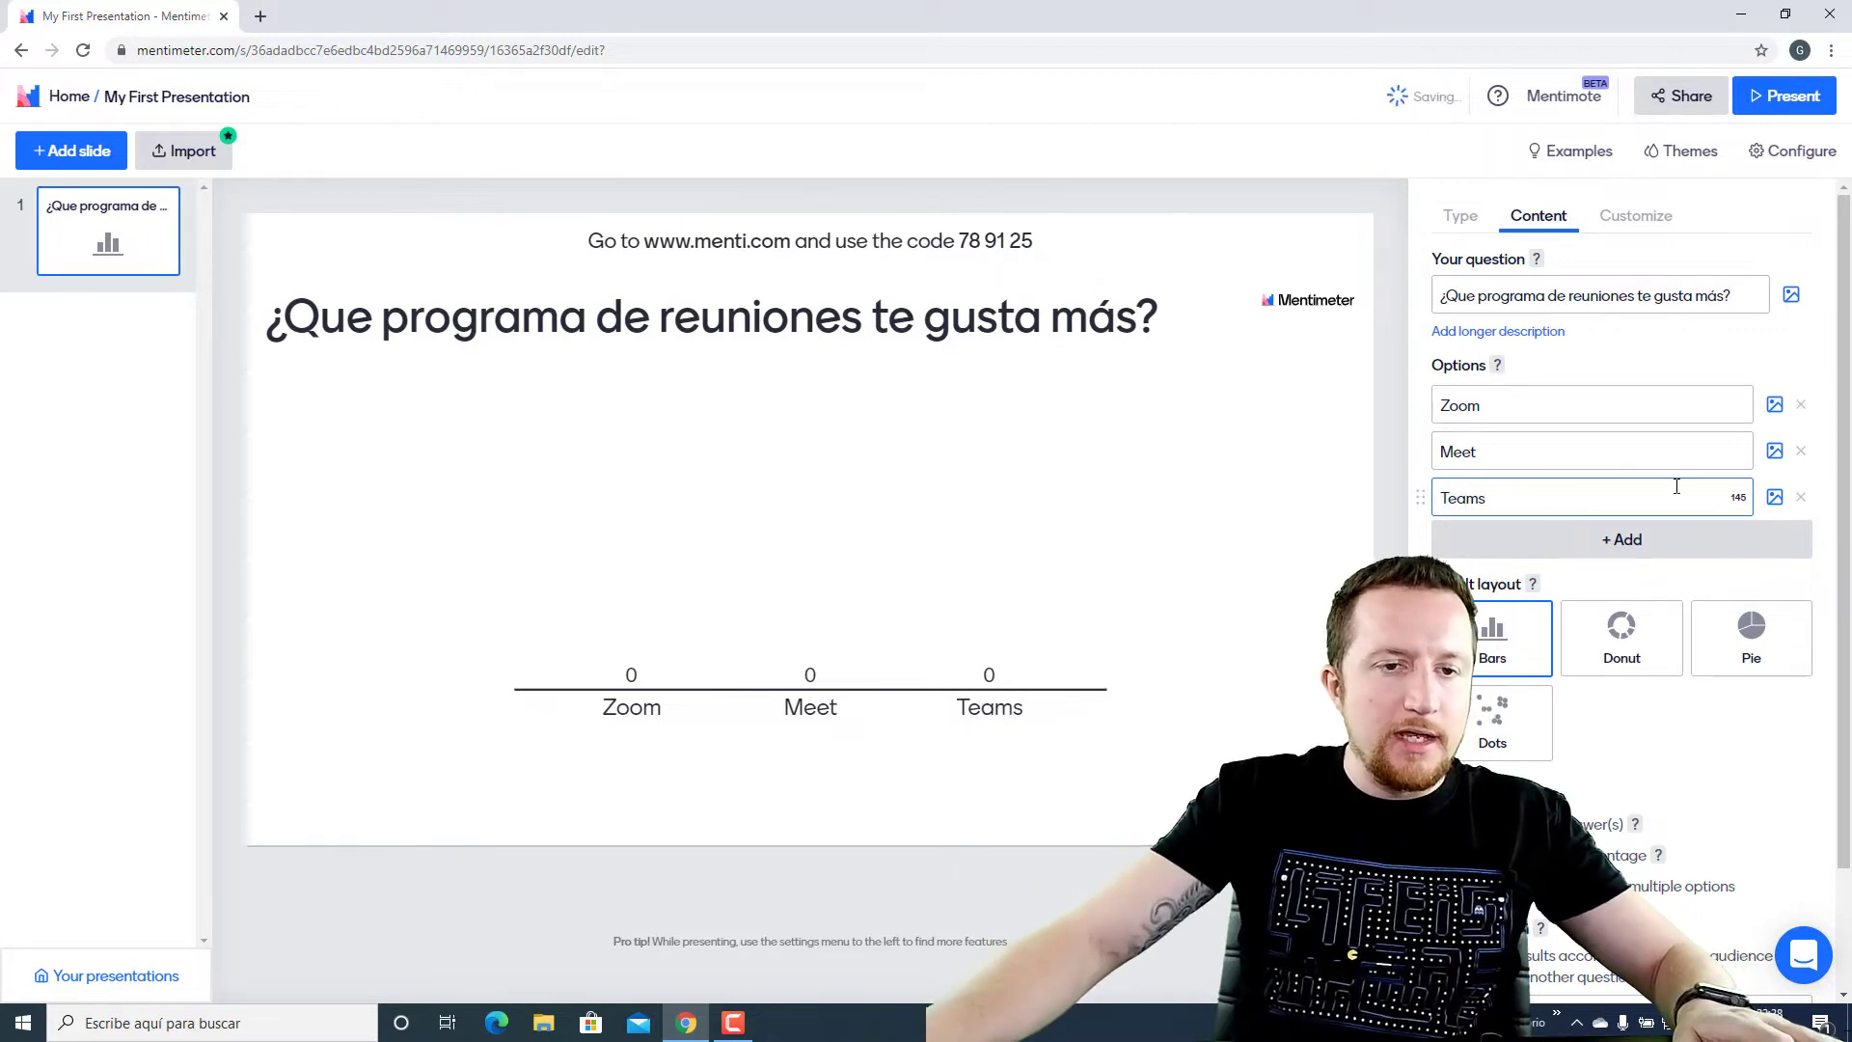
Add two more answer options, Skype and Discord
{"action": "left_click", "coordinate": [1630, 542]}
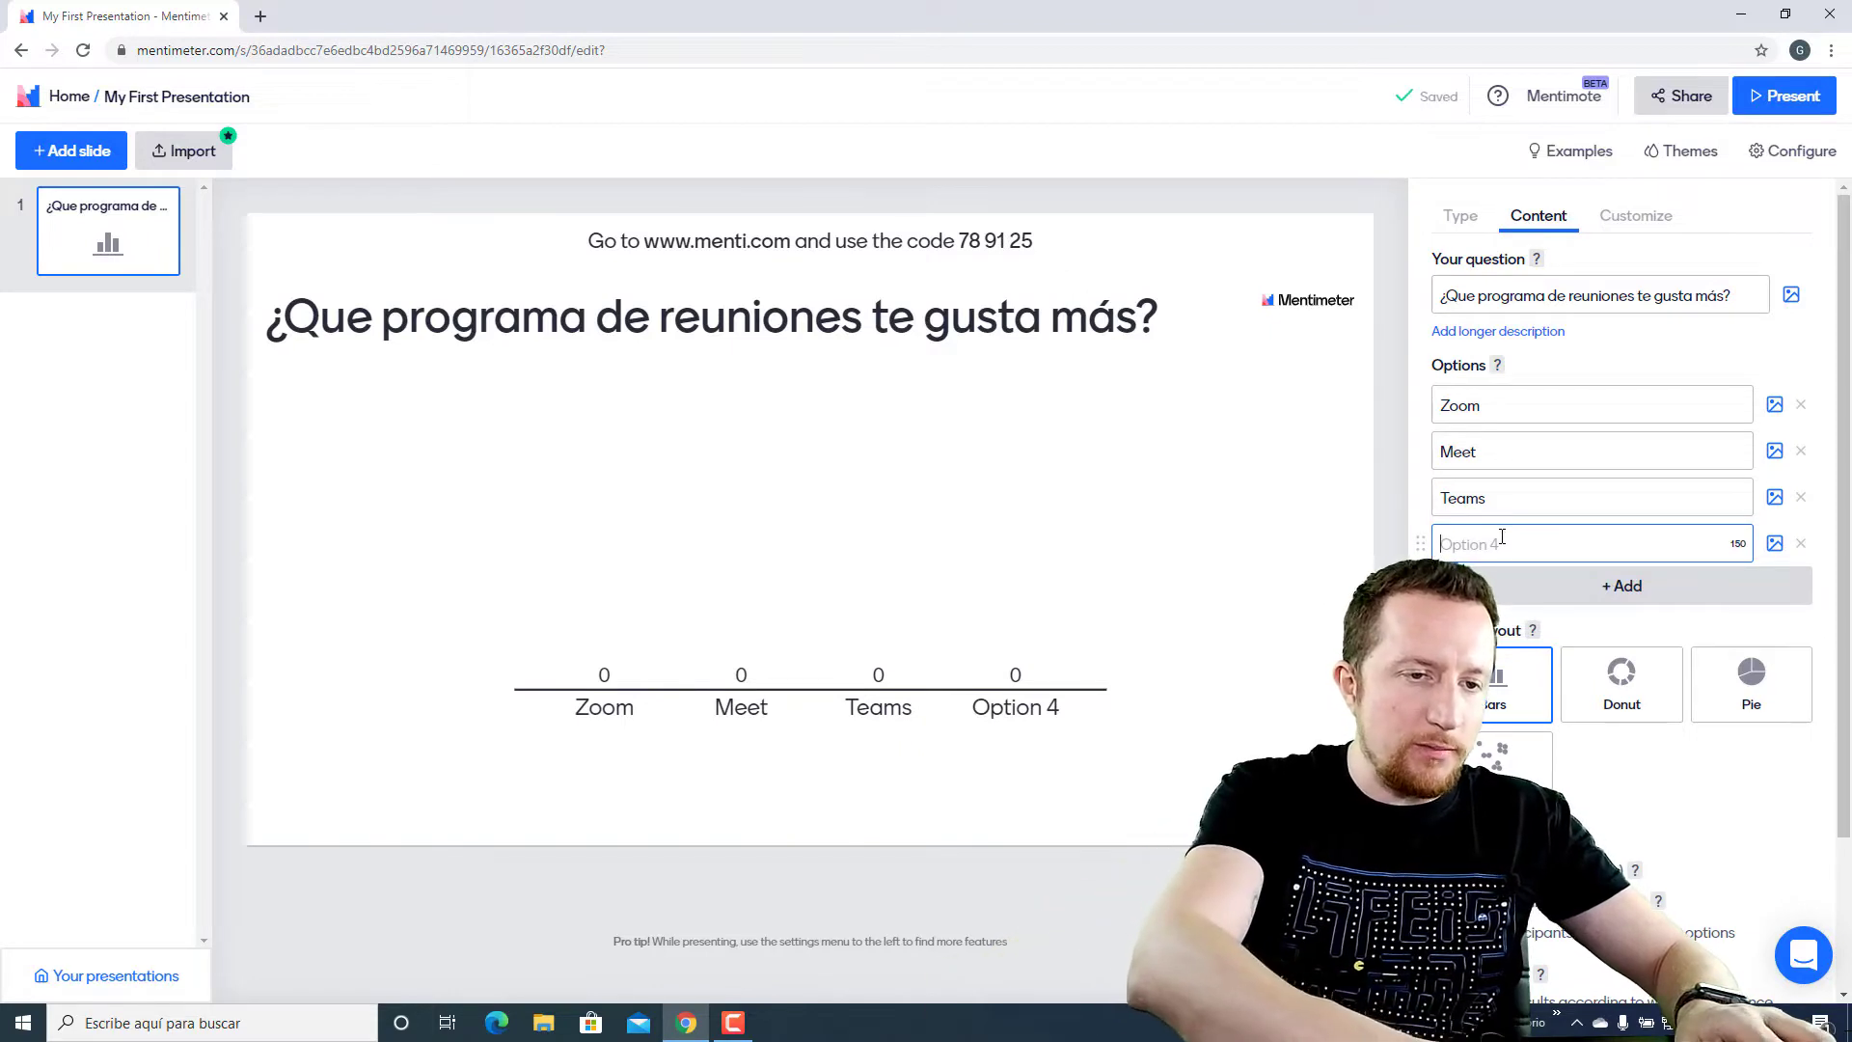
{"action": "type", "text": "Skype"}
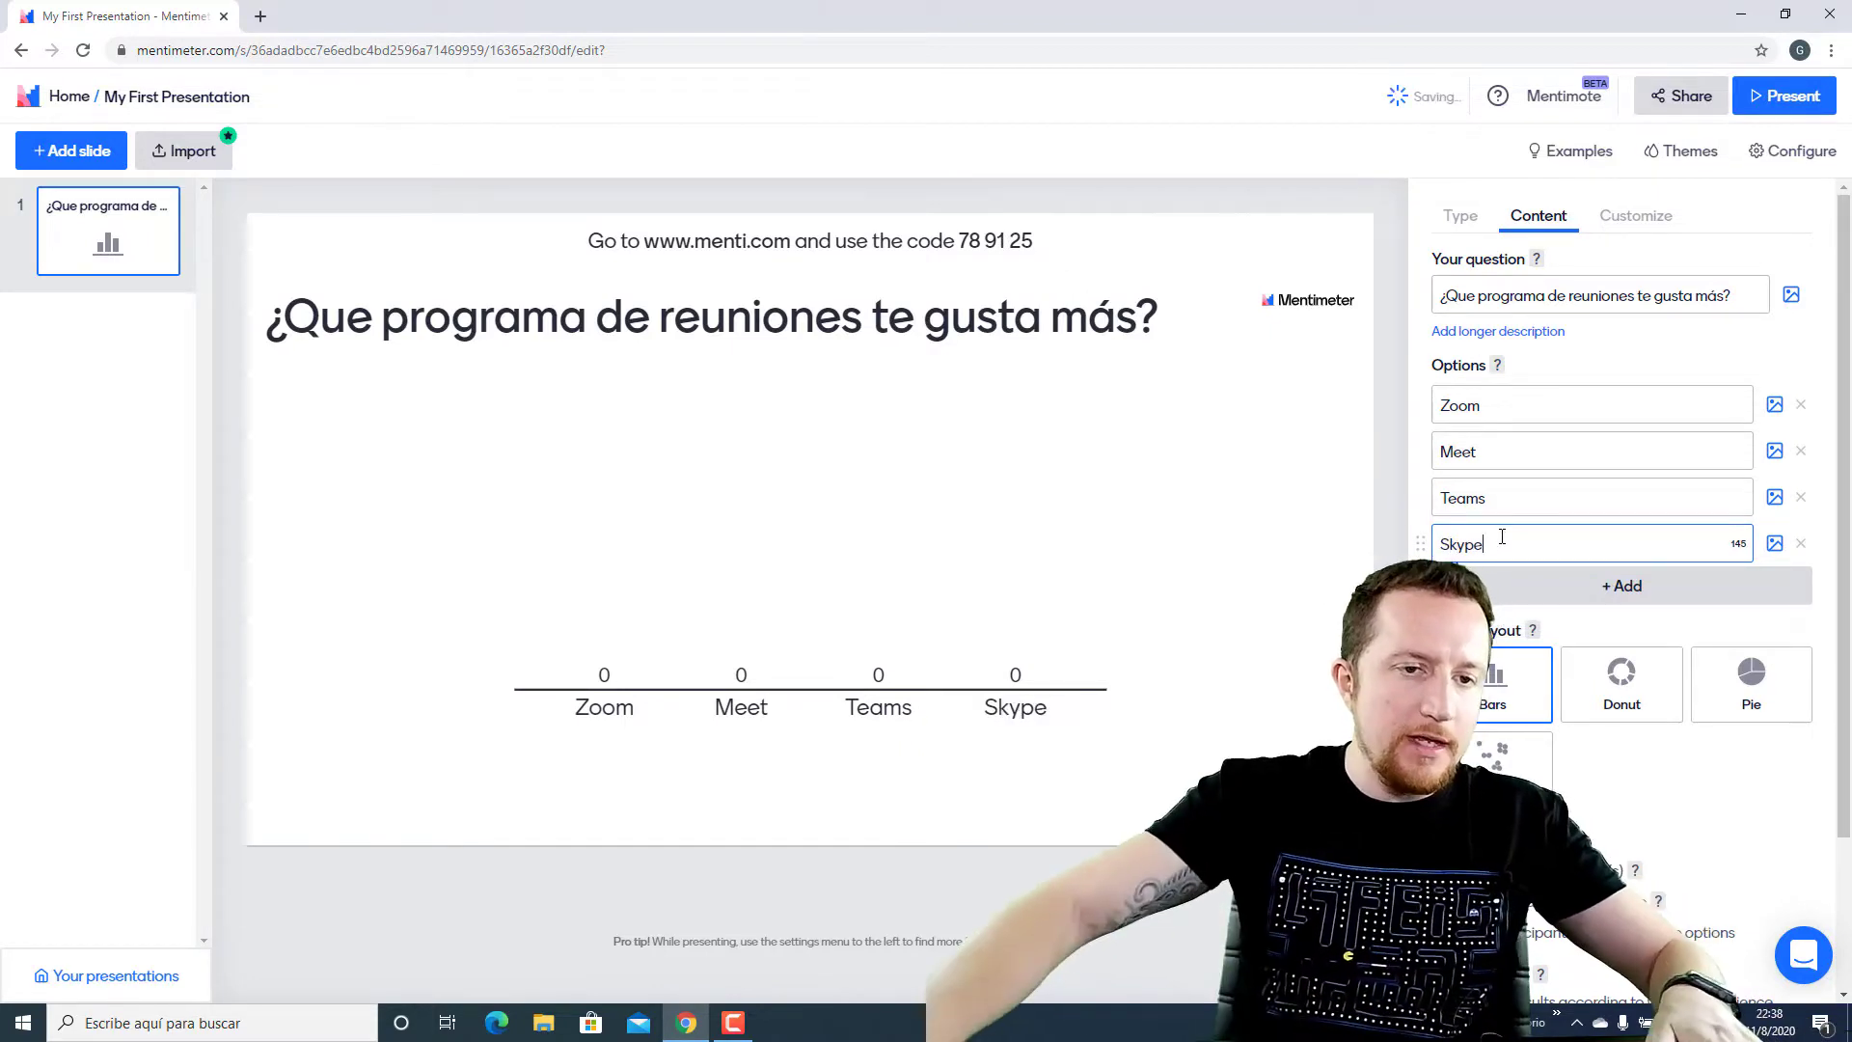
{"action": "left_click", "coordinate": [1624, 587]}
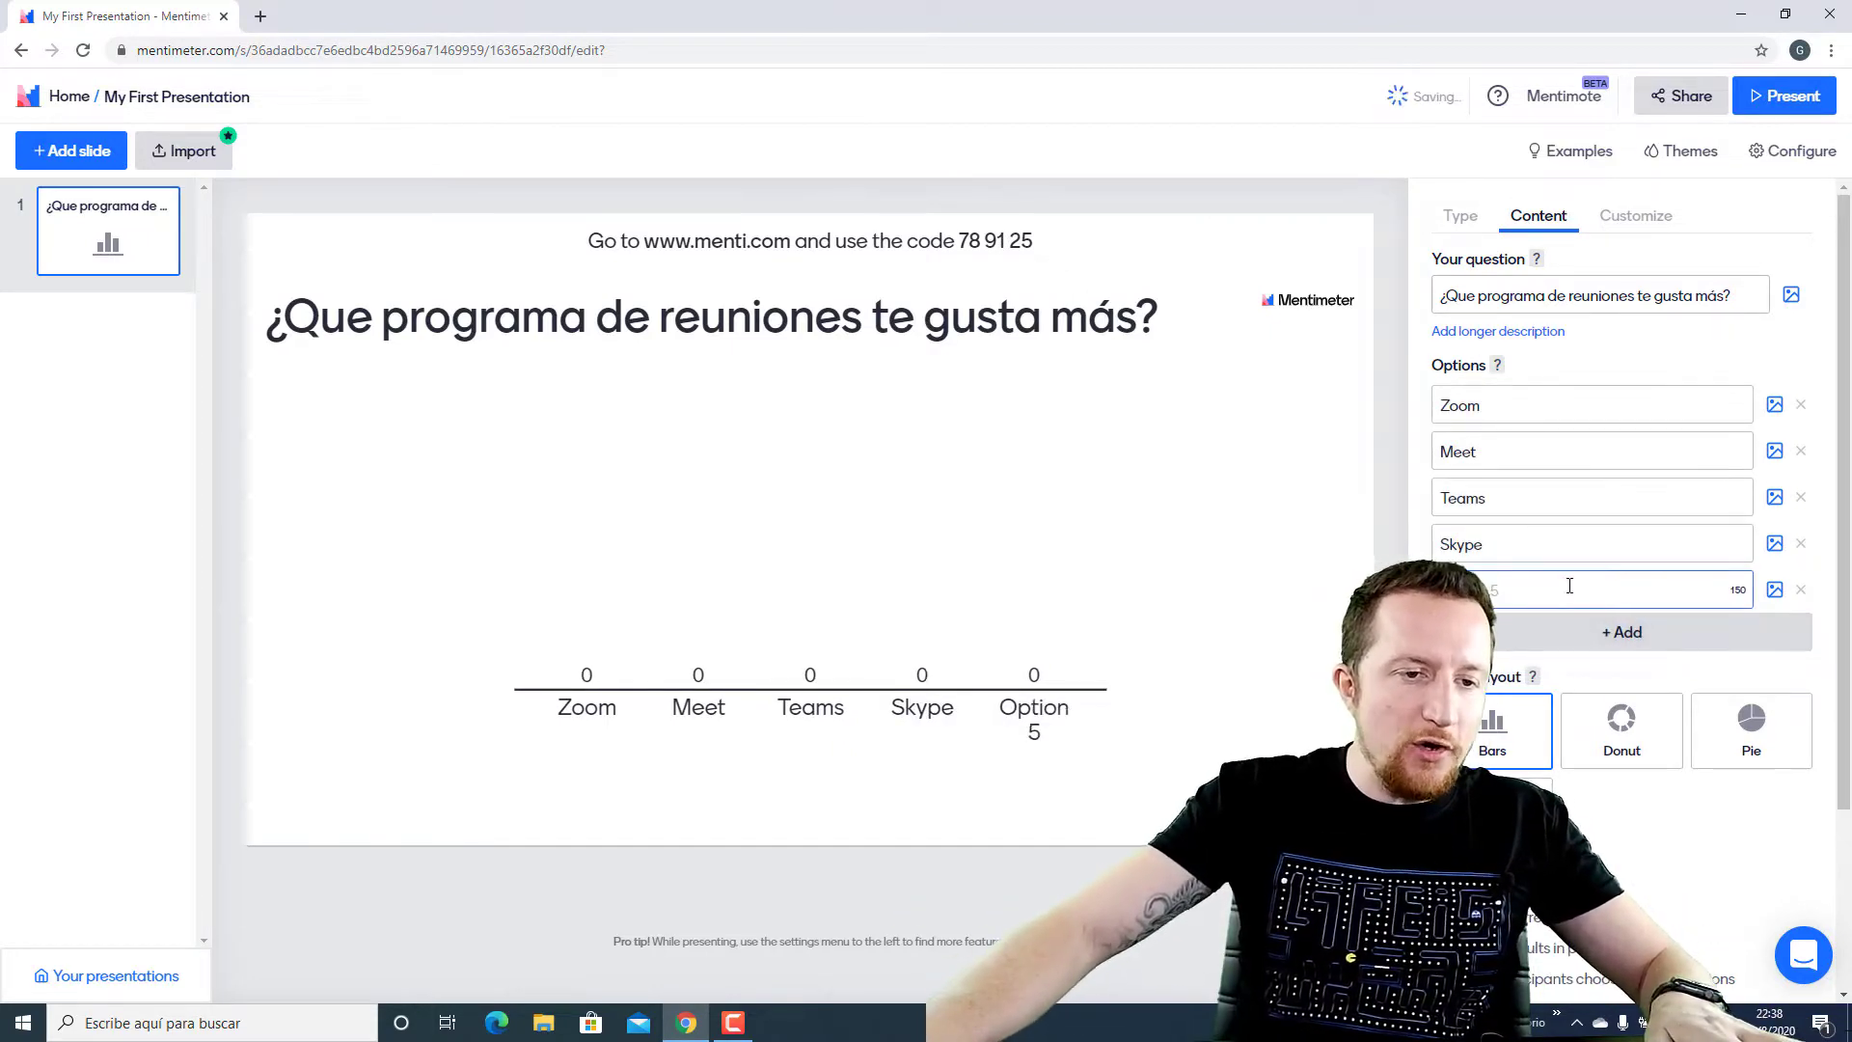
{"action": "type", "text": "Discor"}
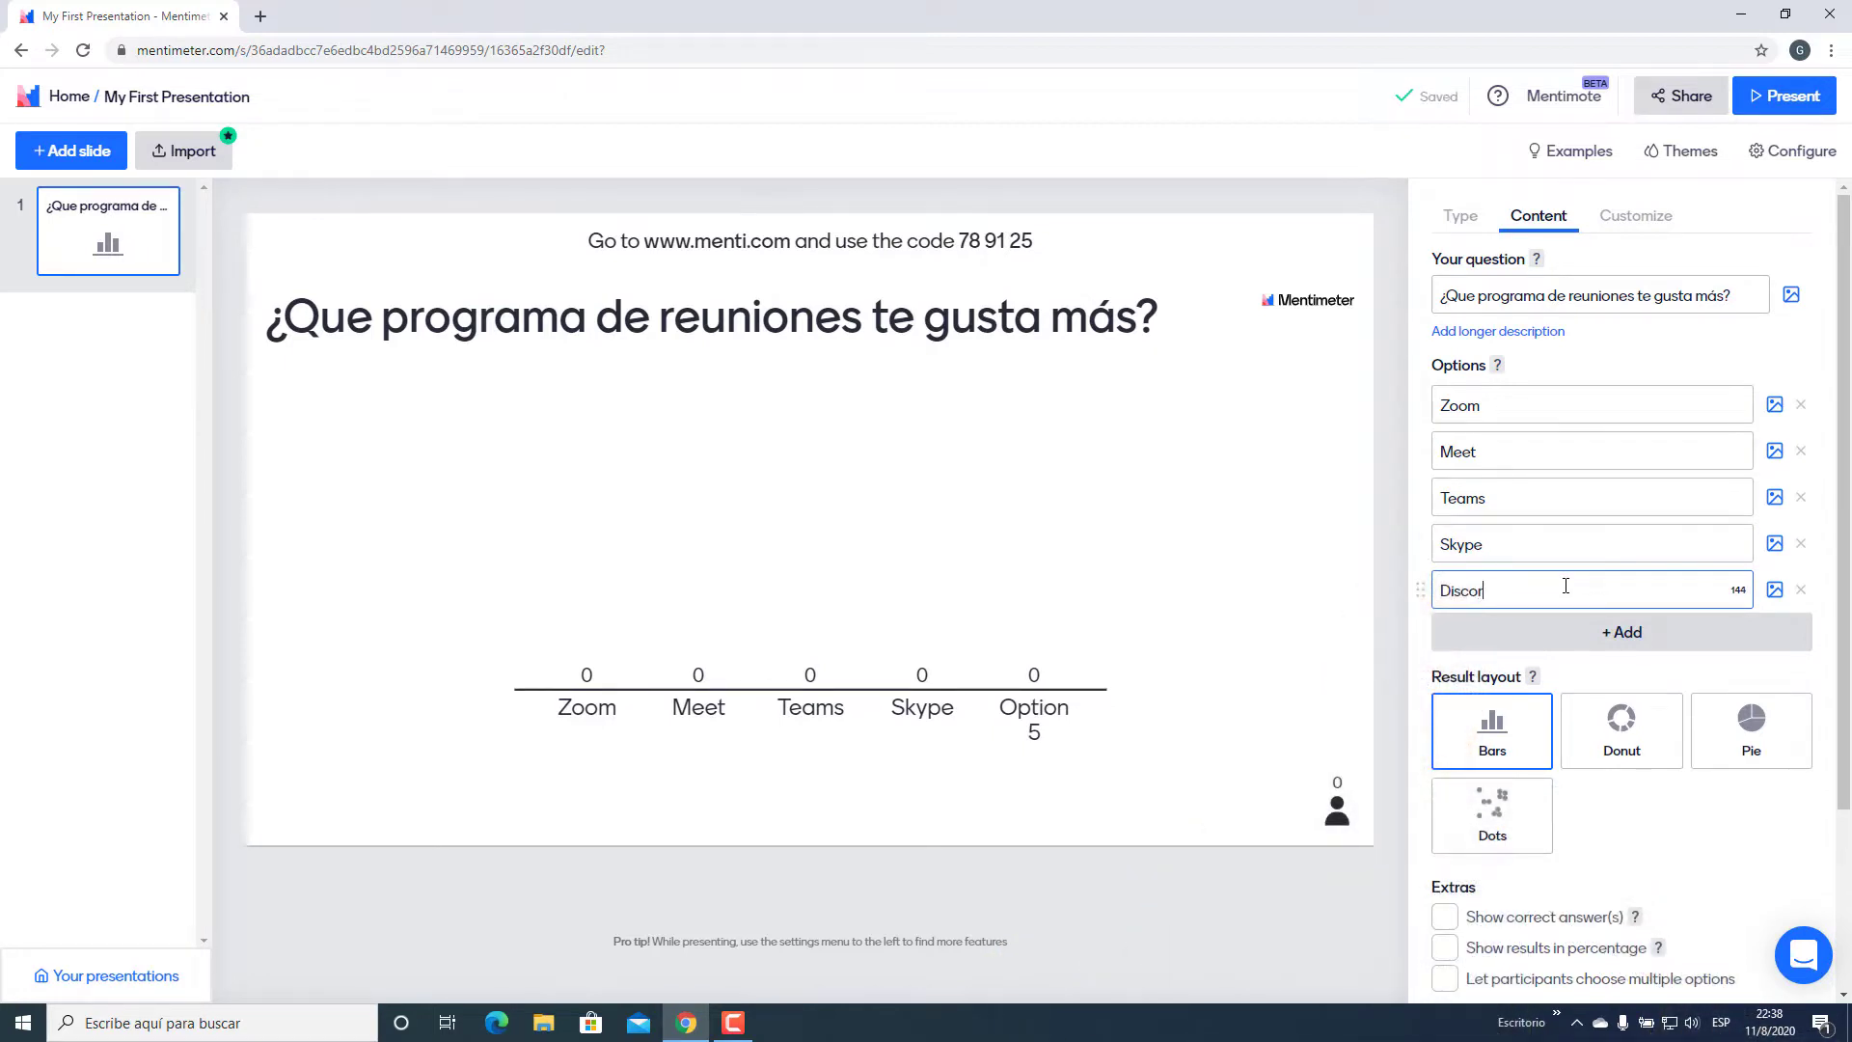
{"action": "type", "text": "d"}
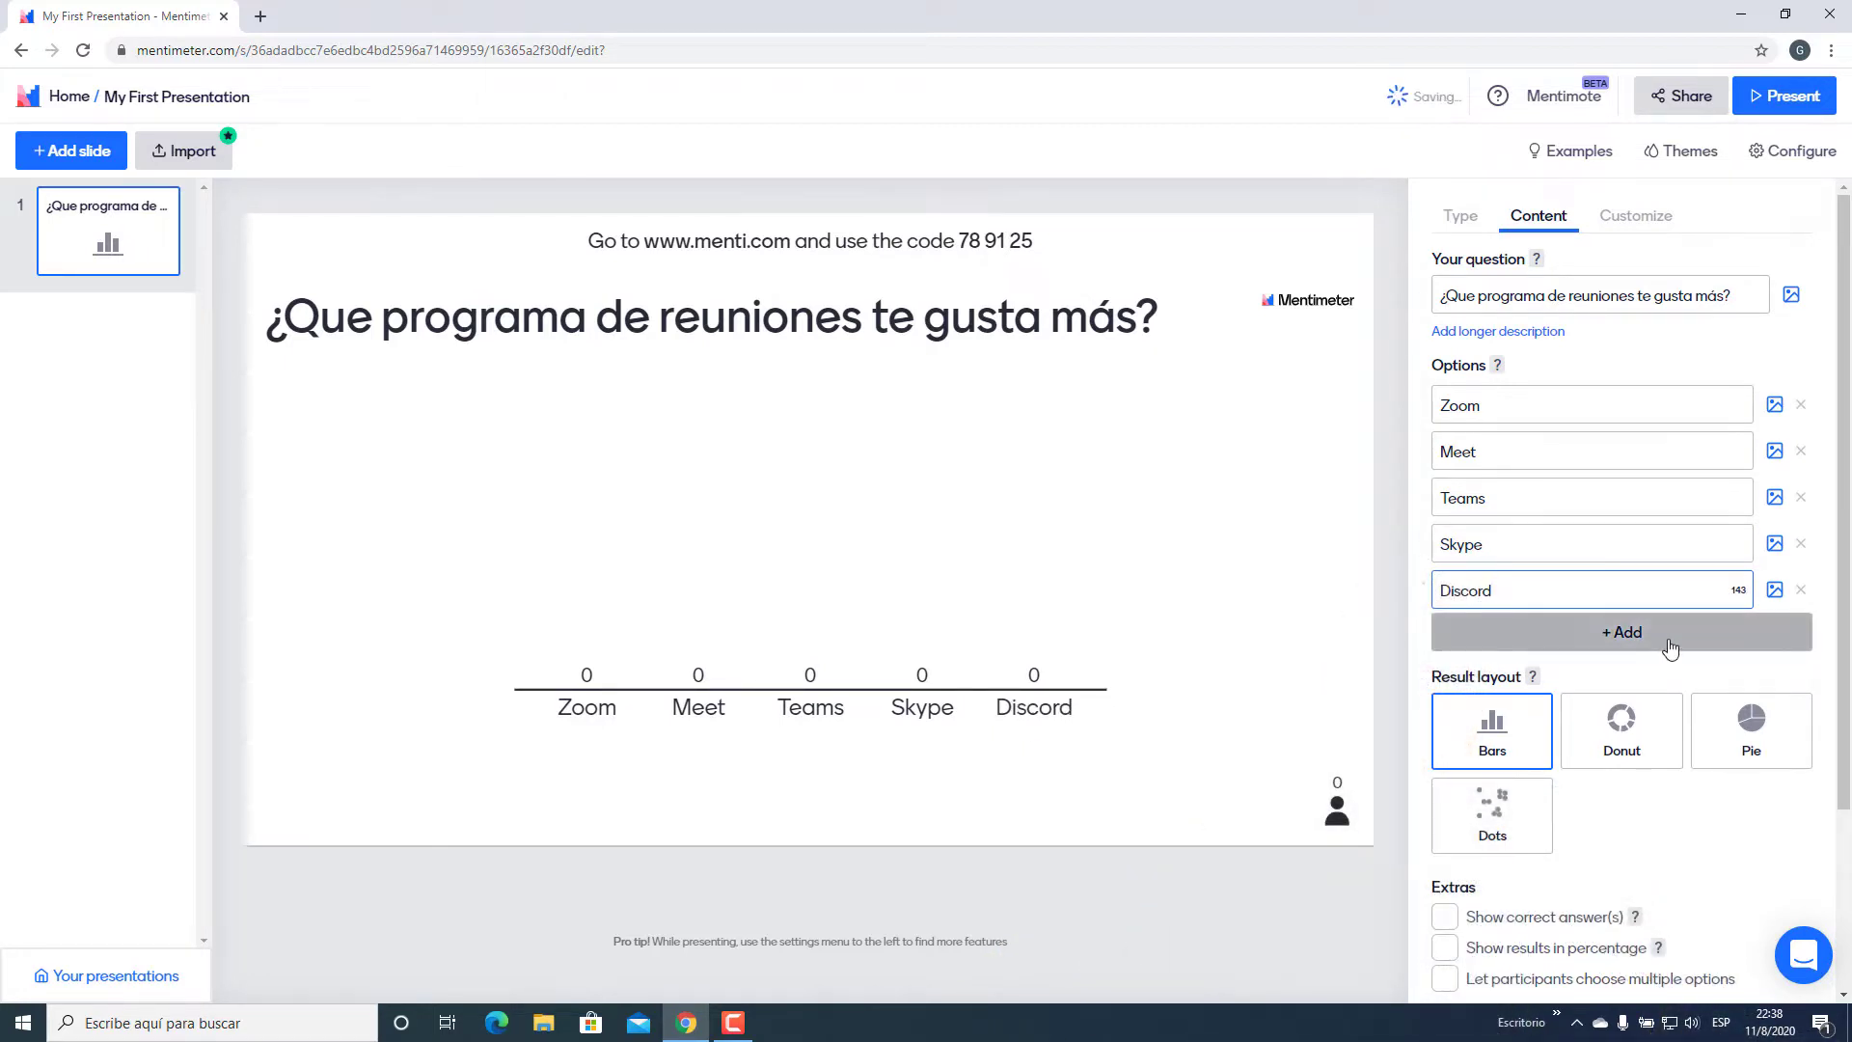
Add a sixth answer option named "Otro", with a capital O
{"action": "left_click", "coordinate": [1670, 649]}
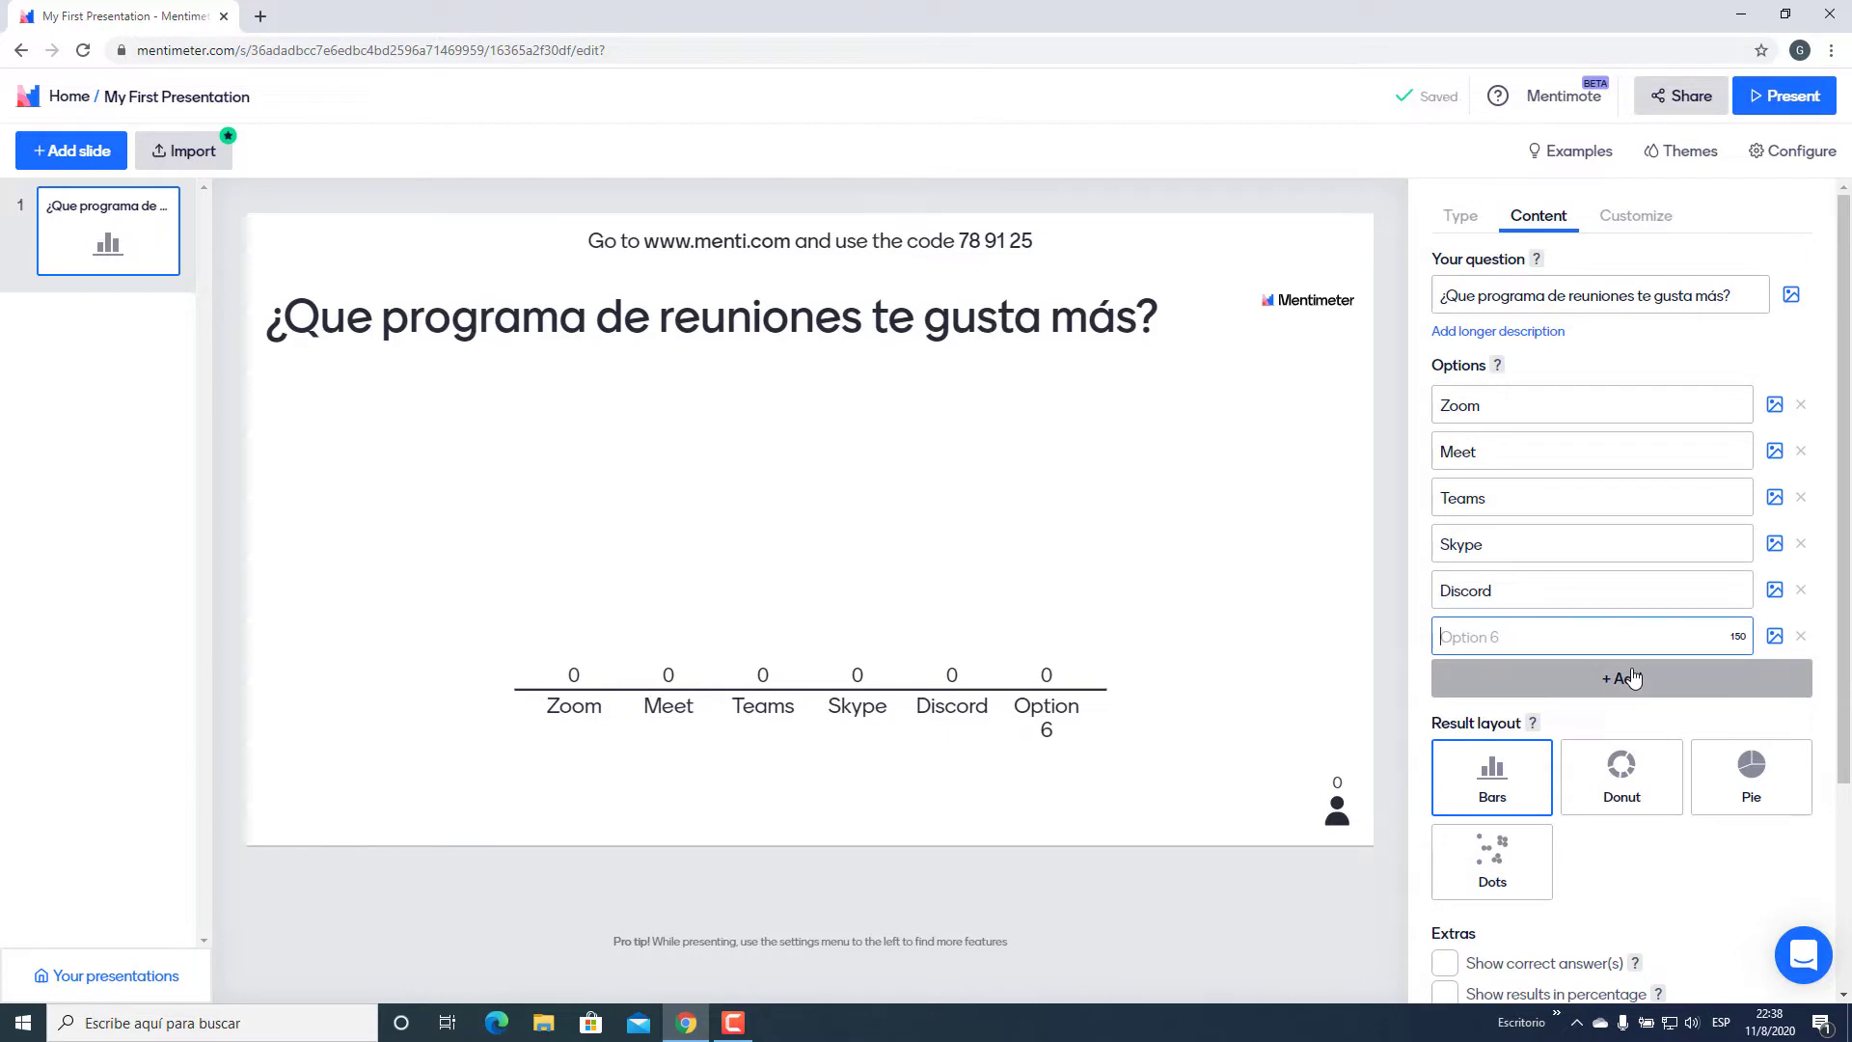
{"action": "type", "text": "otro"}
{"action": "key", "text": "BackSpace"}
{"action": "key", "text": "BackSpace"}
{"action": "key", "text": "BackSpace"}
{"action": "key", "text": "BackSpace"}
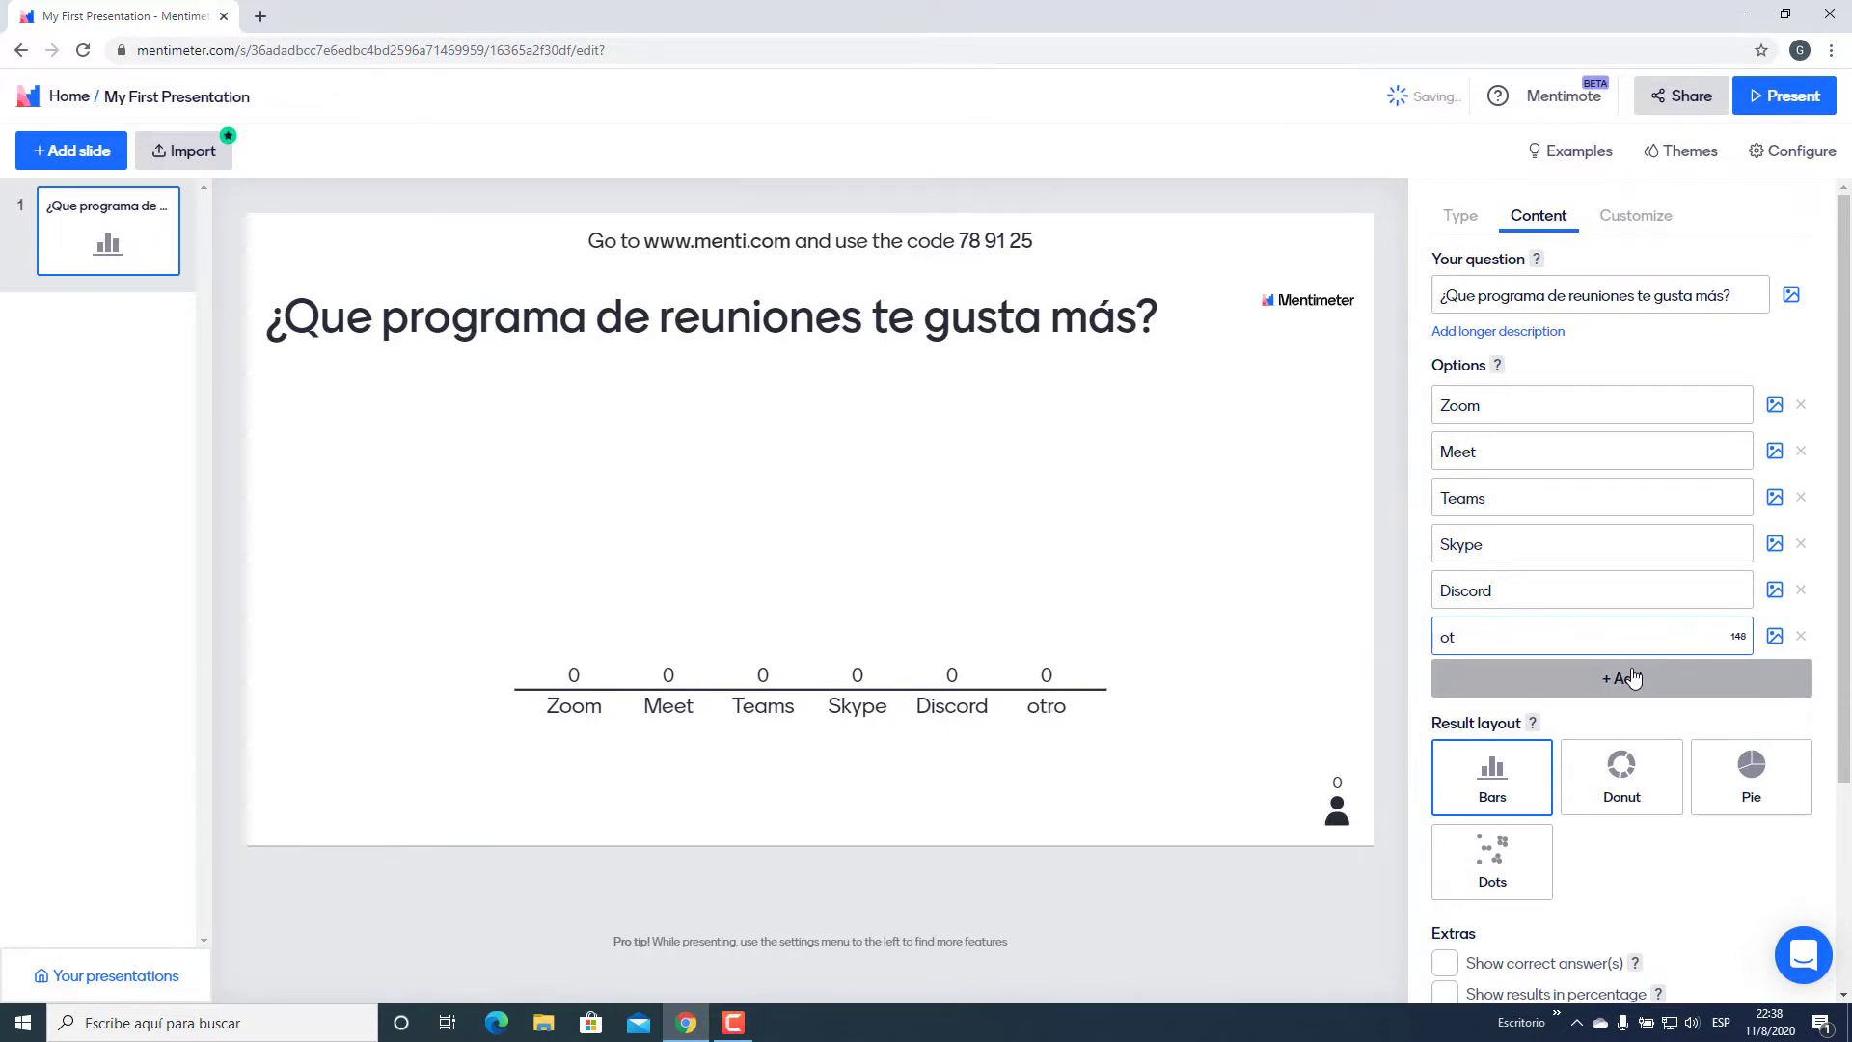
{"action": "type", "text": "Otro"}
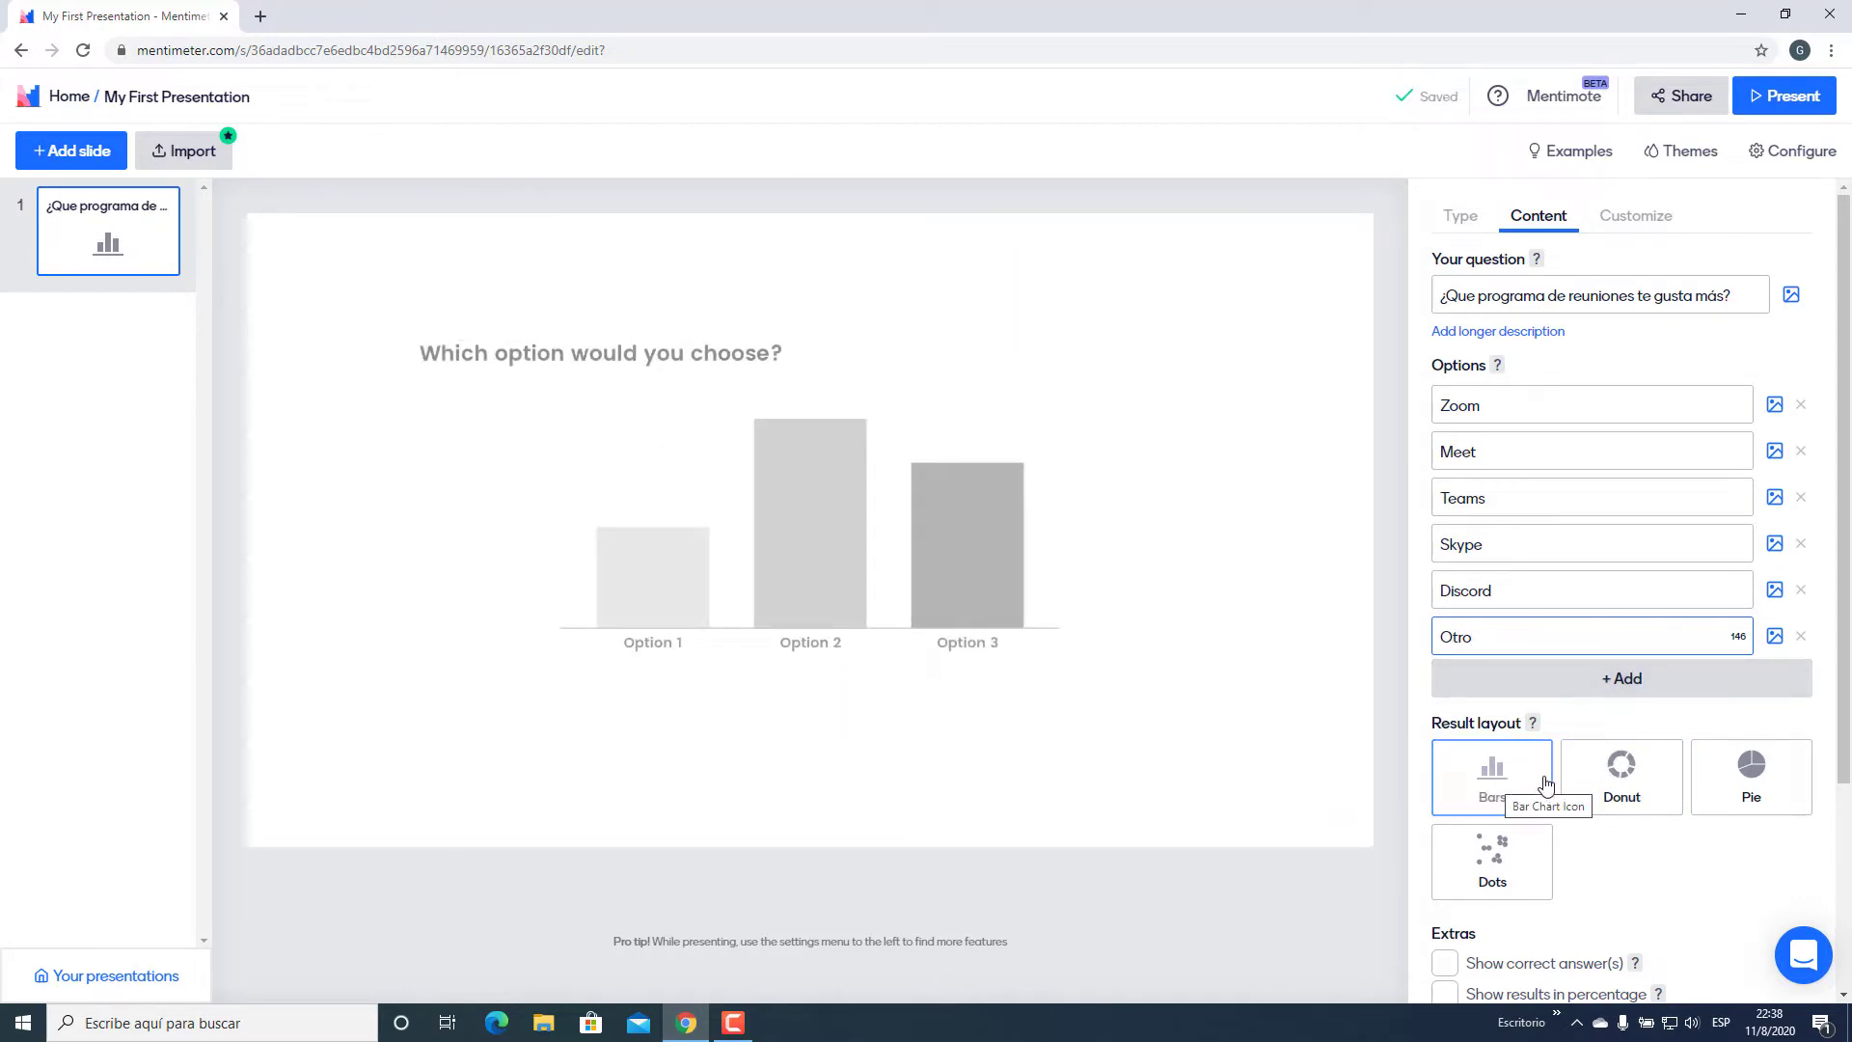
Set the question's result layout to Pie
{"action": "left_click", "coordinate": [1763, 772]}
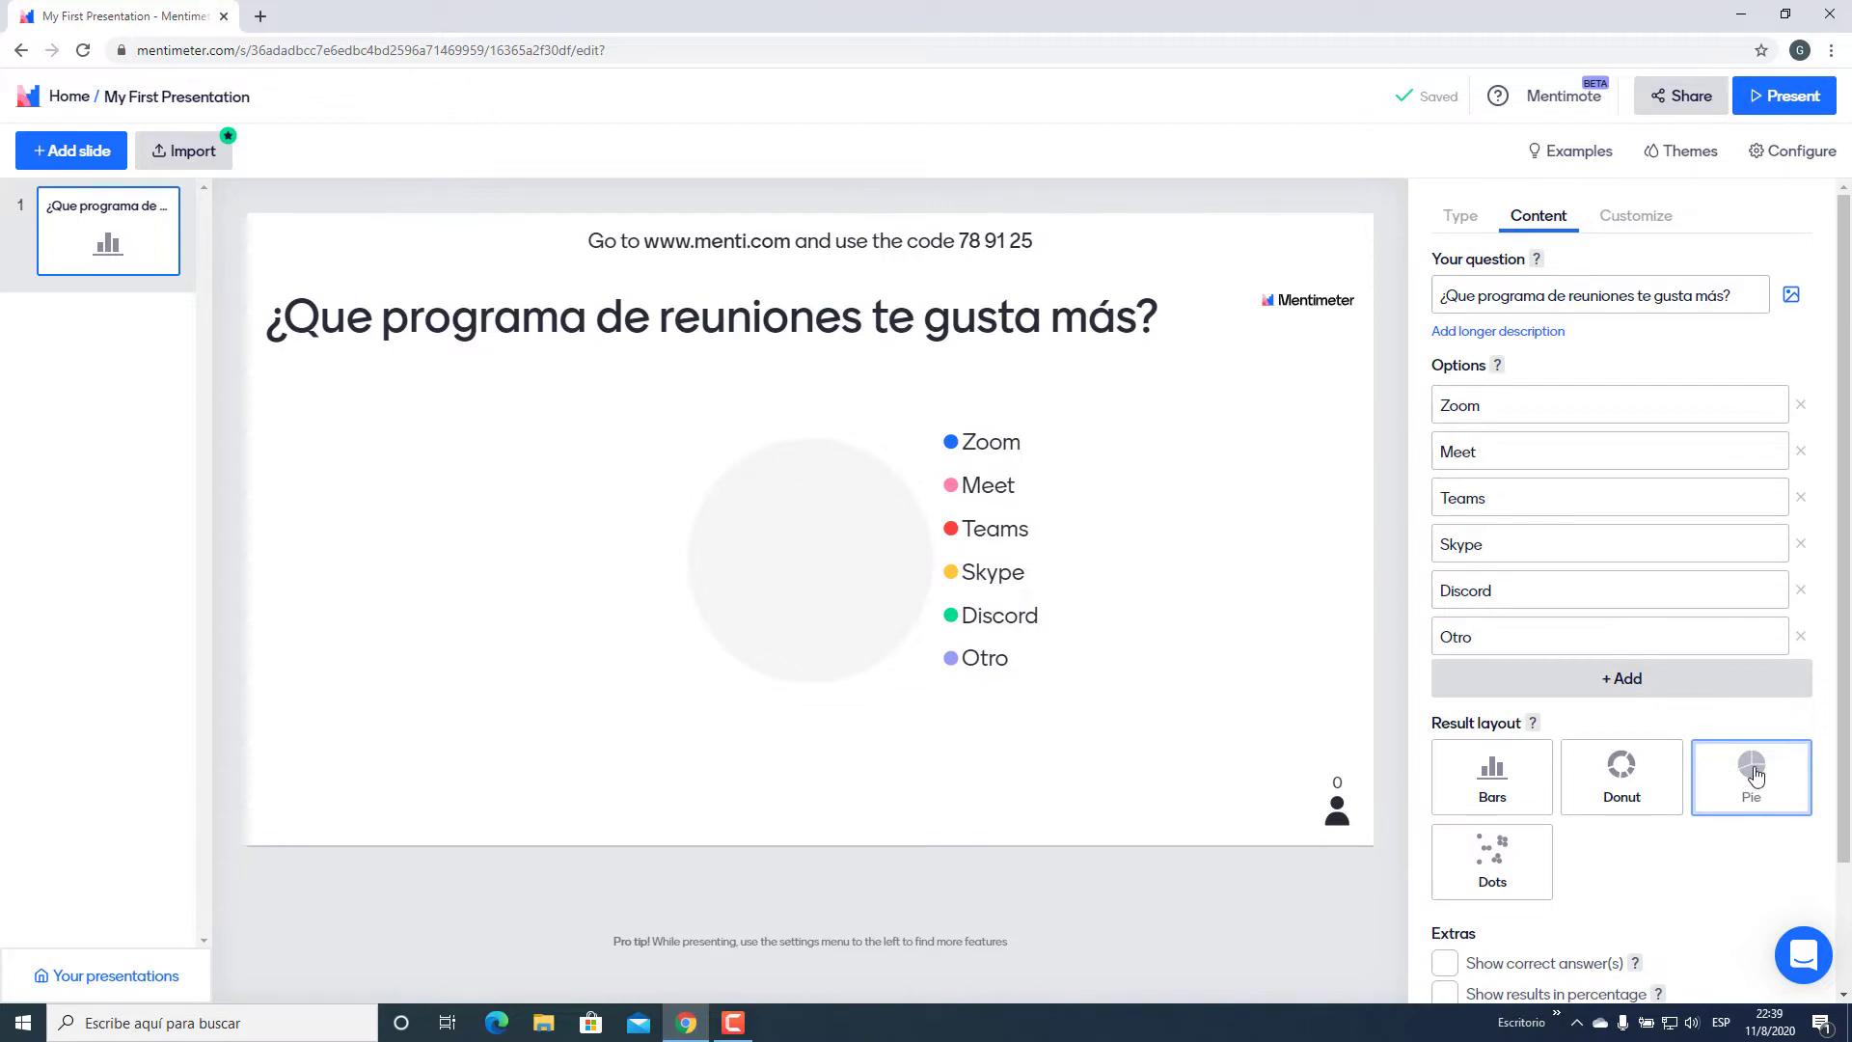
Enable showing correct answers for the question, and briefly mark Zoom as correct before clearing that mark
{"action": "scroll", "coordinate": [1686, 806], "scroll_direction": "down", "scroll_amount": 2}
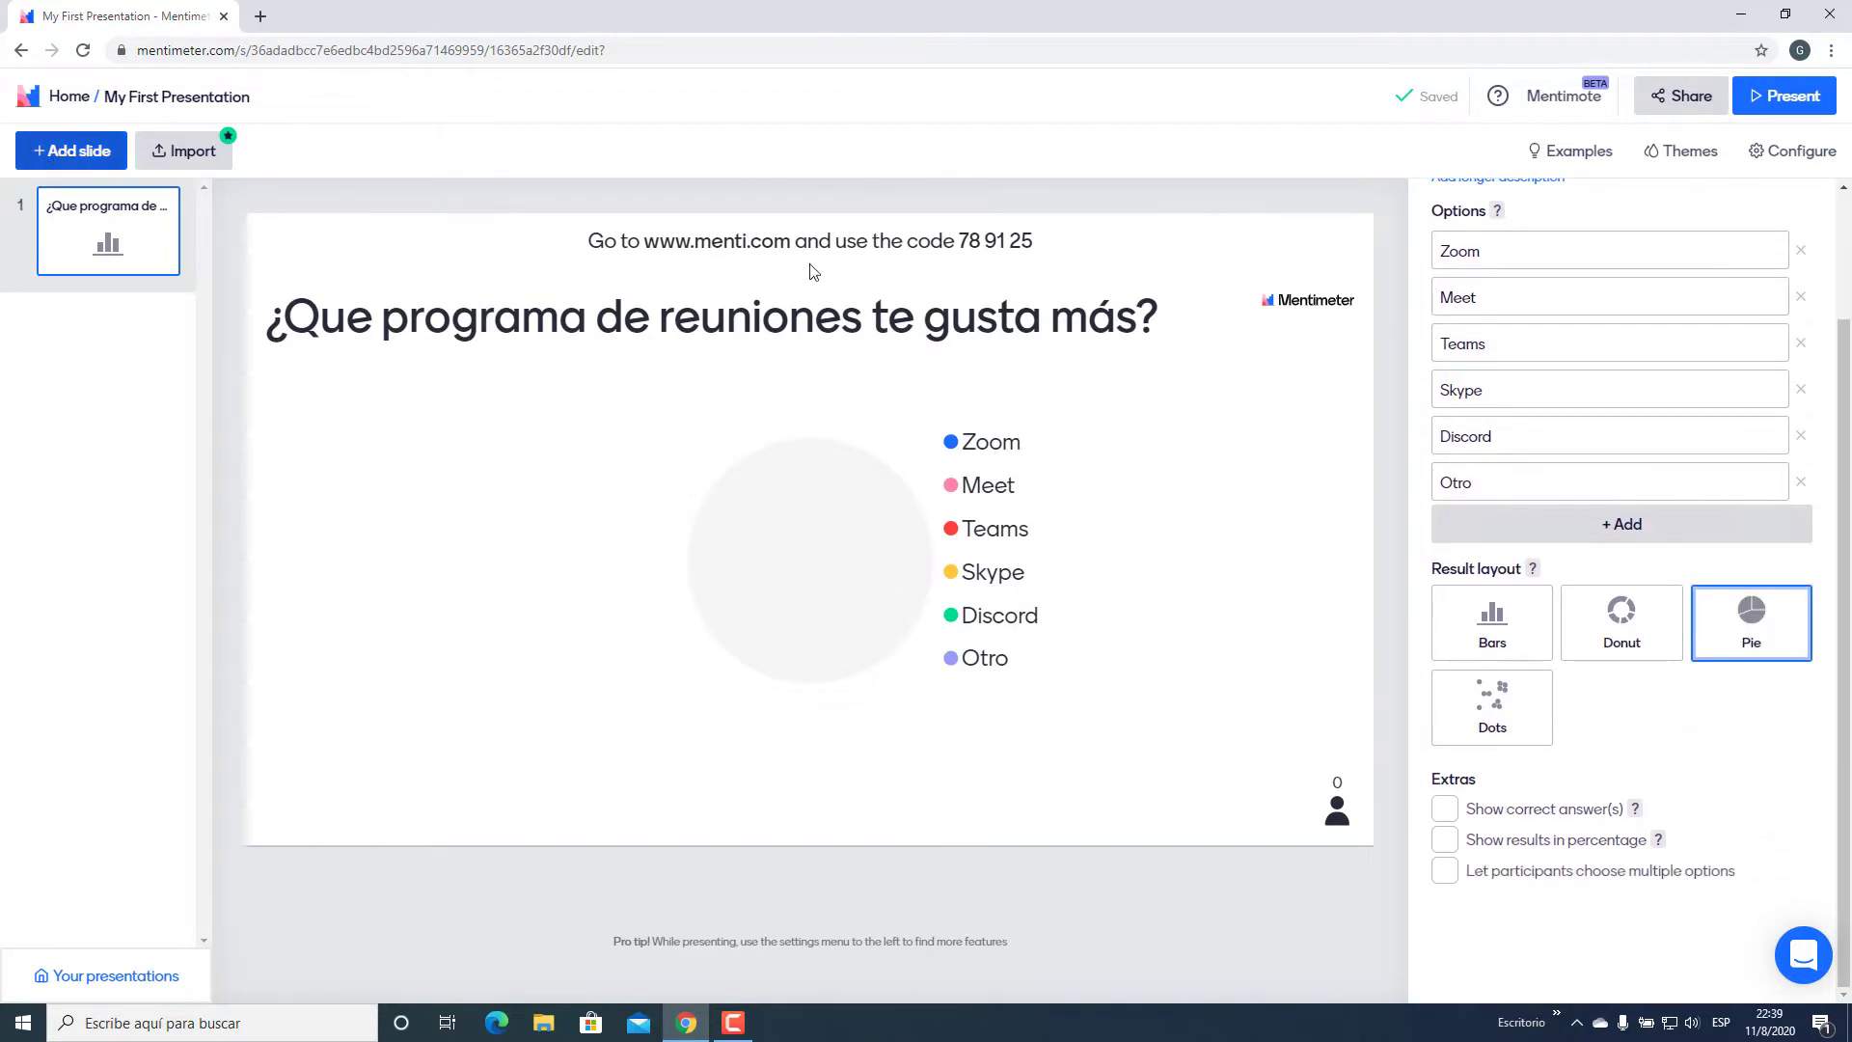
{"action": "left_click", "coordinate": [1446, 811]}
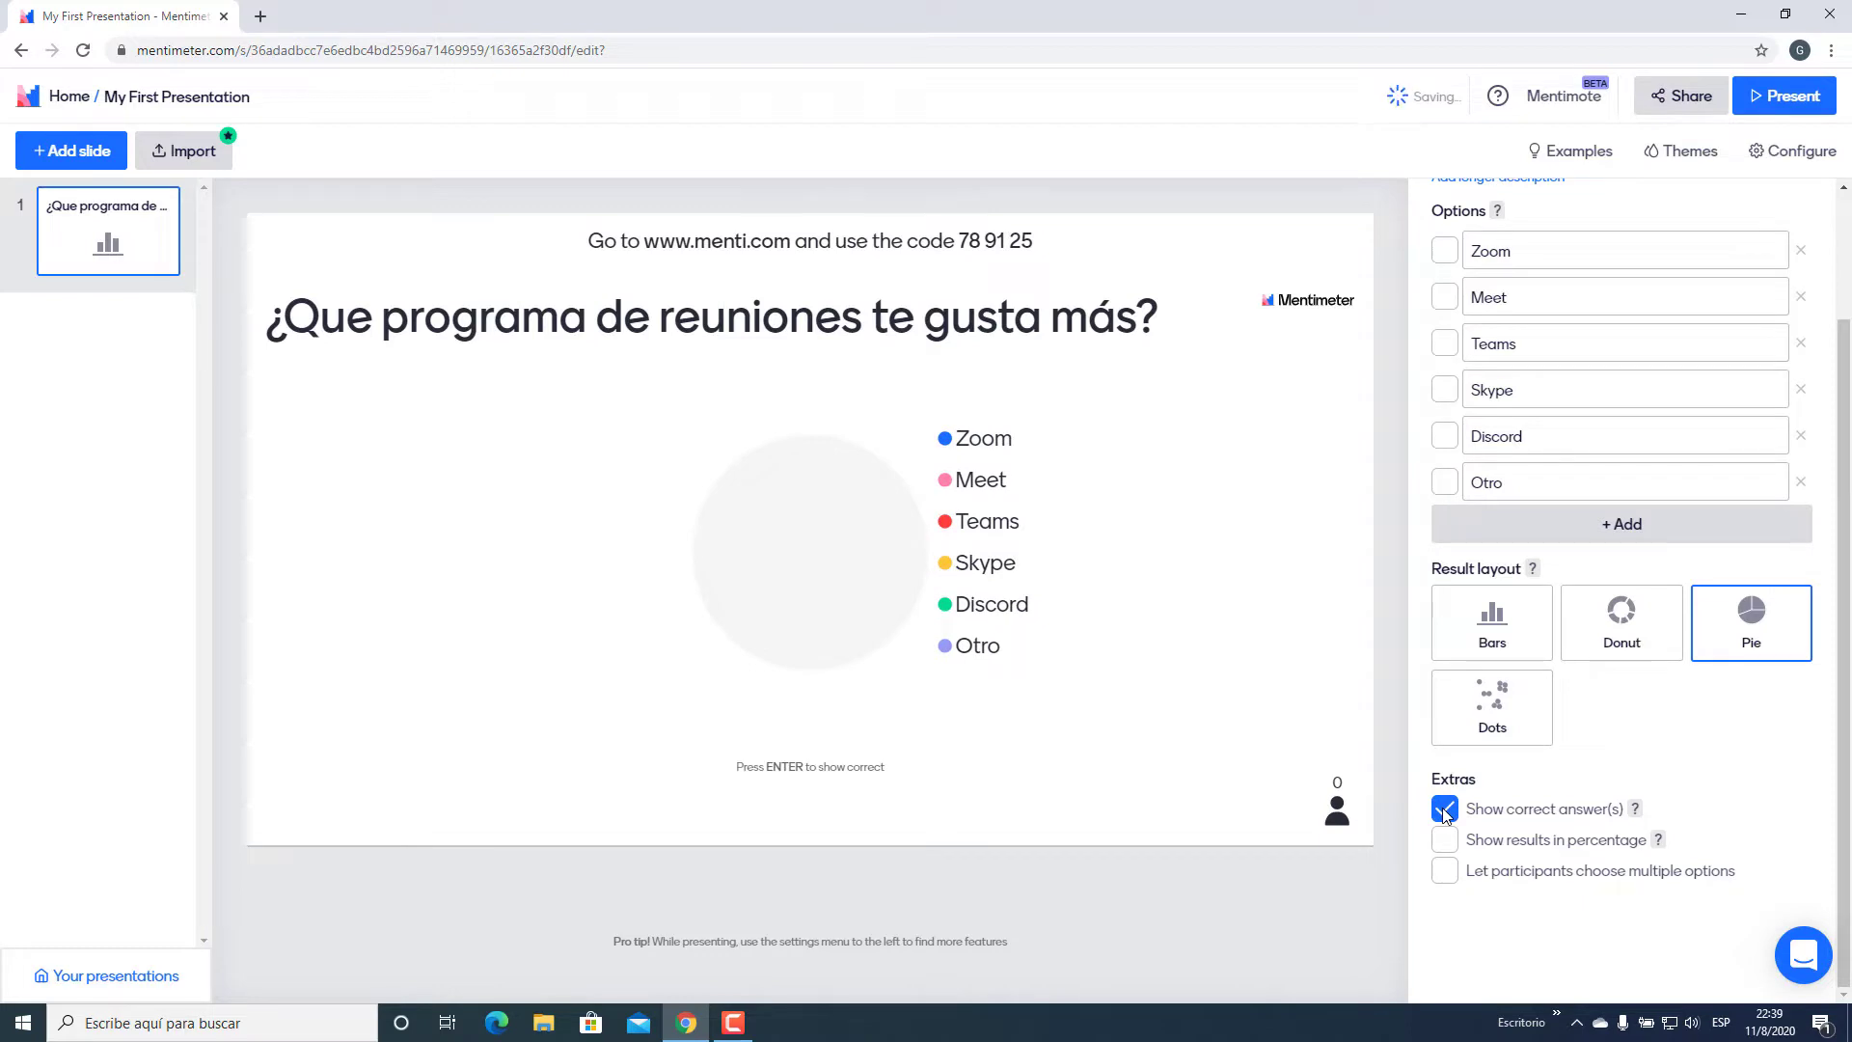
{"action": "left_click", "coordinate": [1445, 251]}
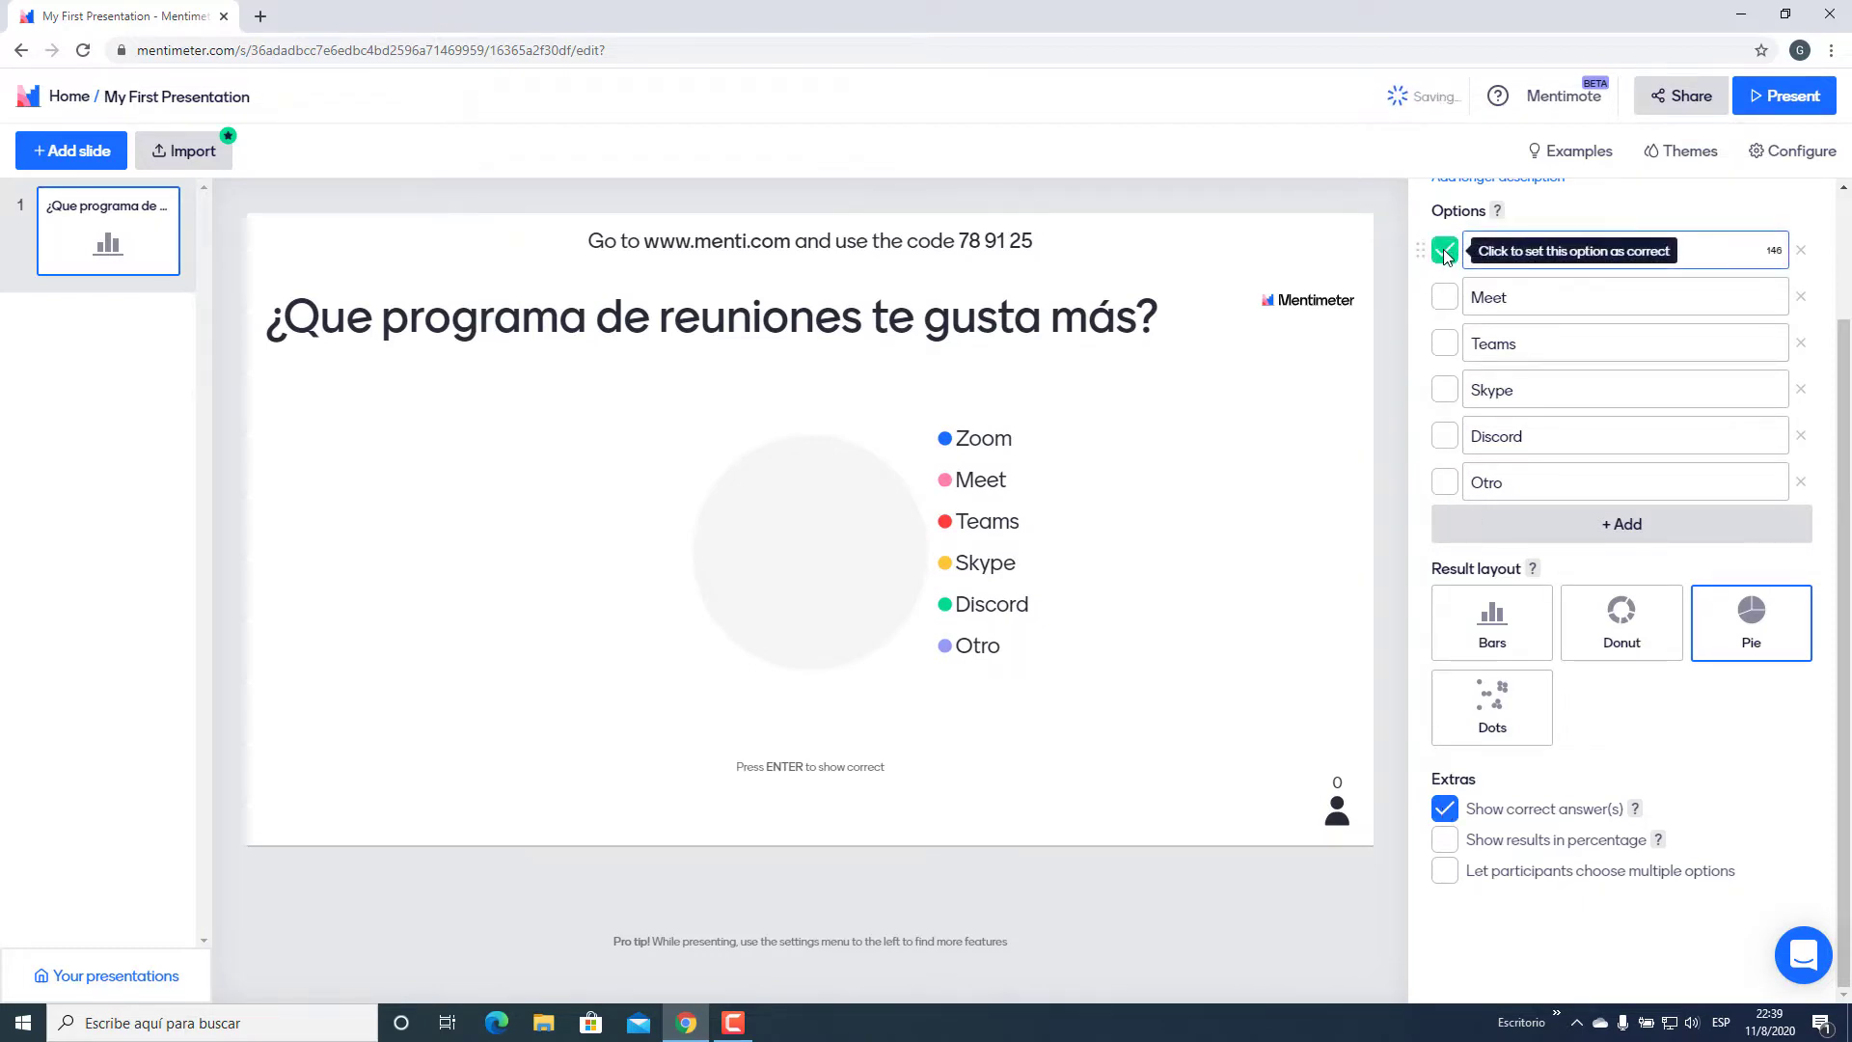
{"action": "left_click", "coordinate": [1444, 249]}
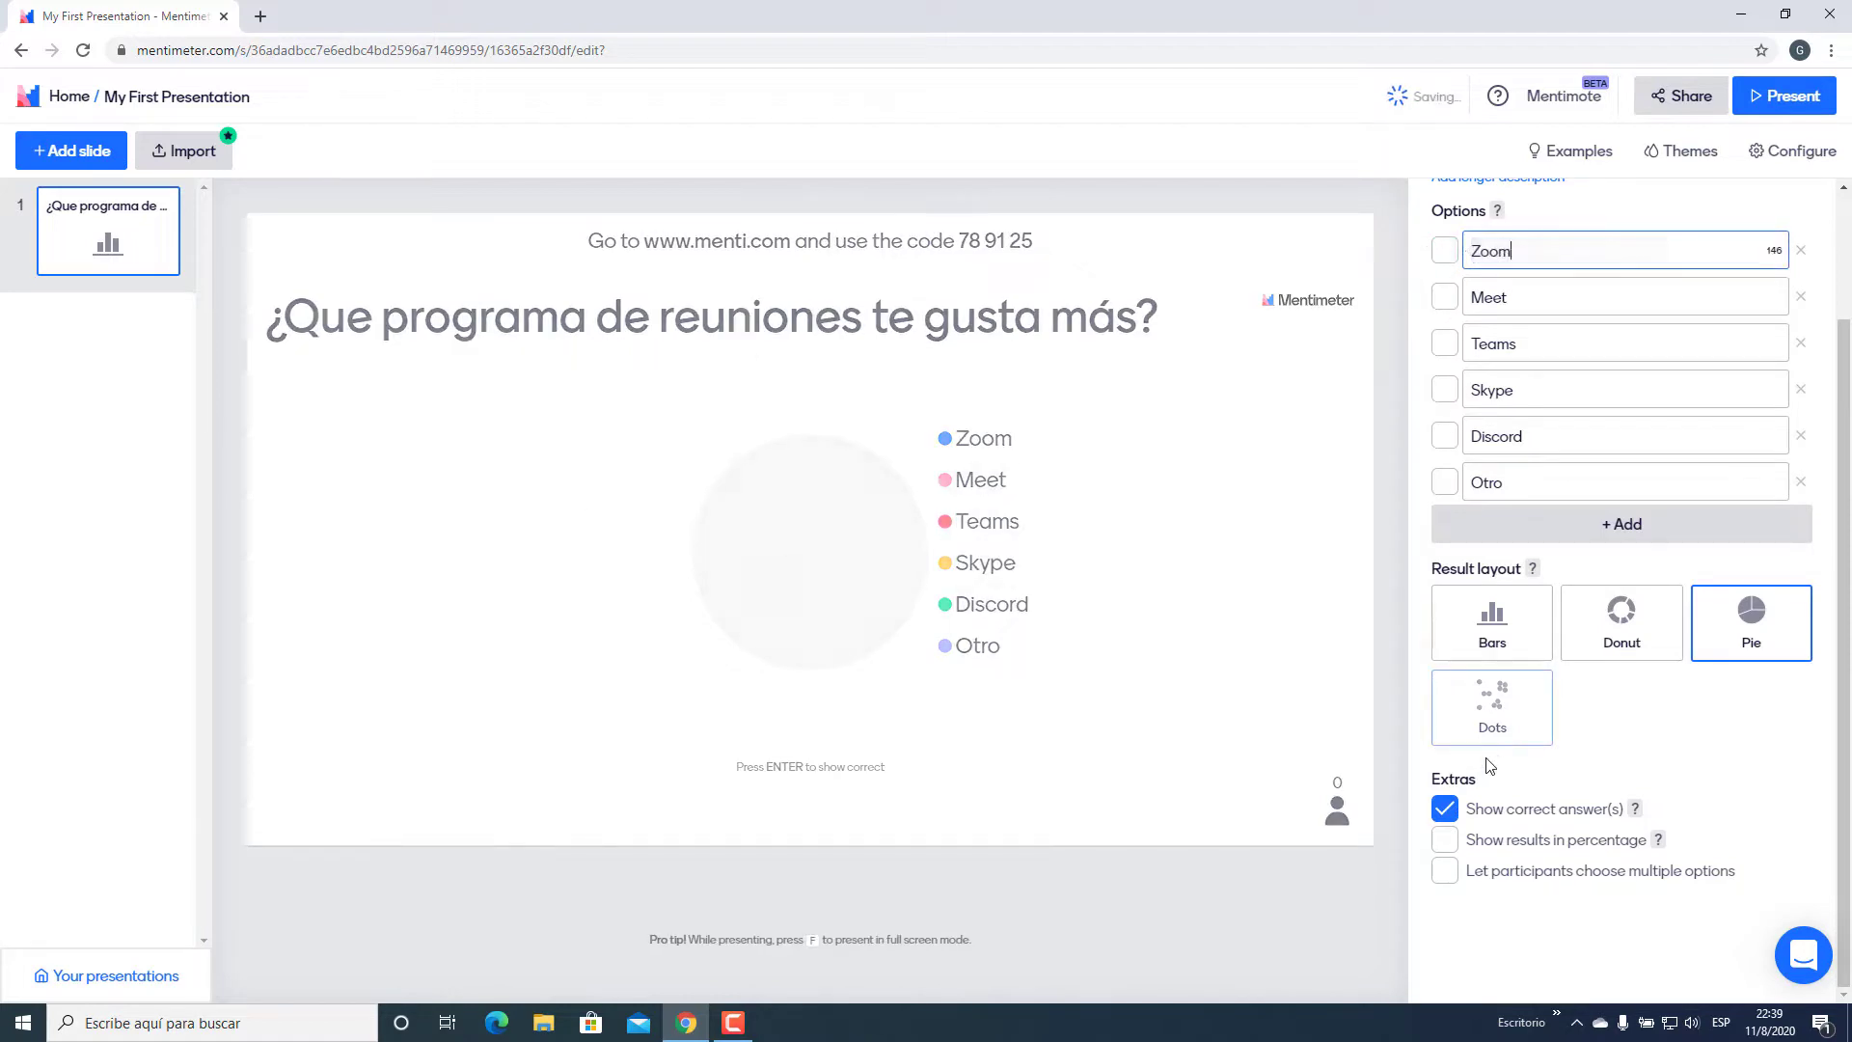
Turn off showing correct answers for the meeting program poll
{"action": "left_click", "coordinate": [1445, 811]}
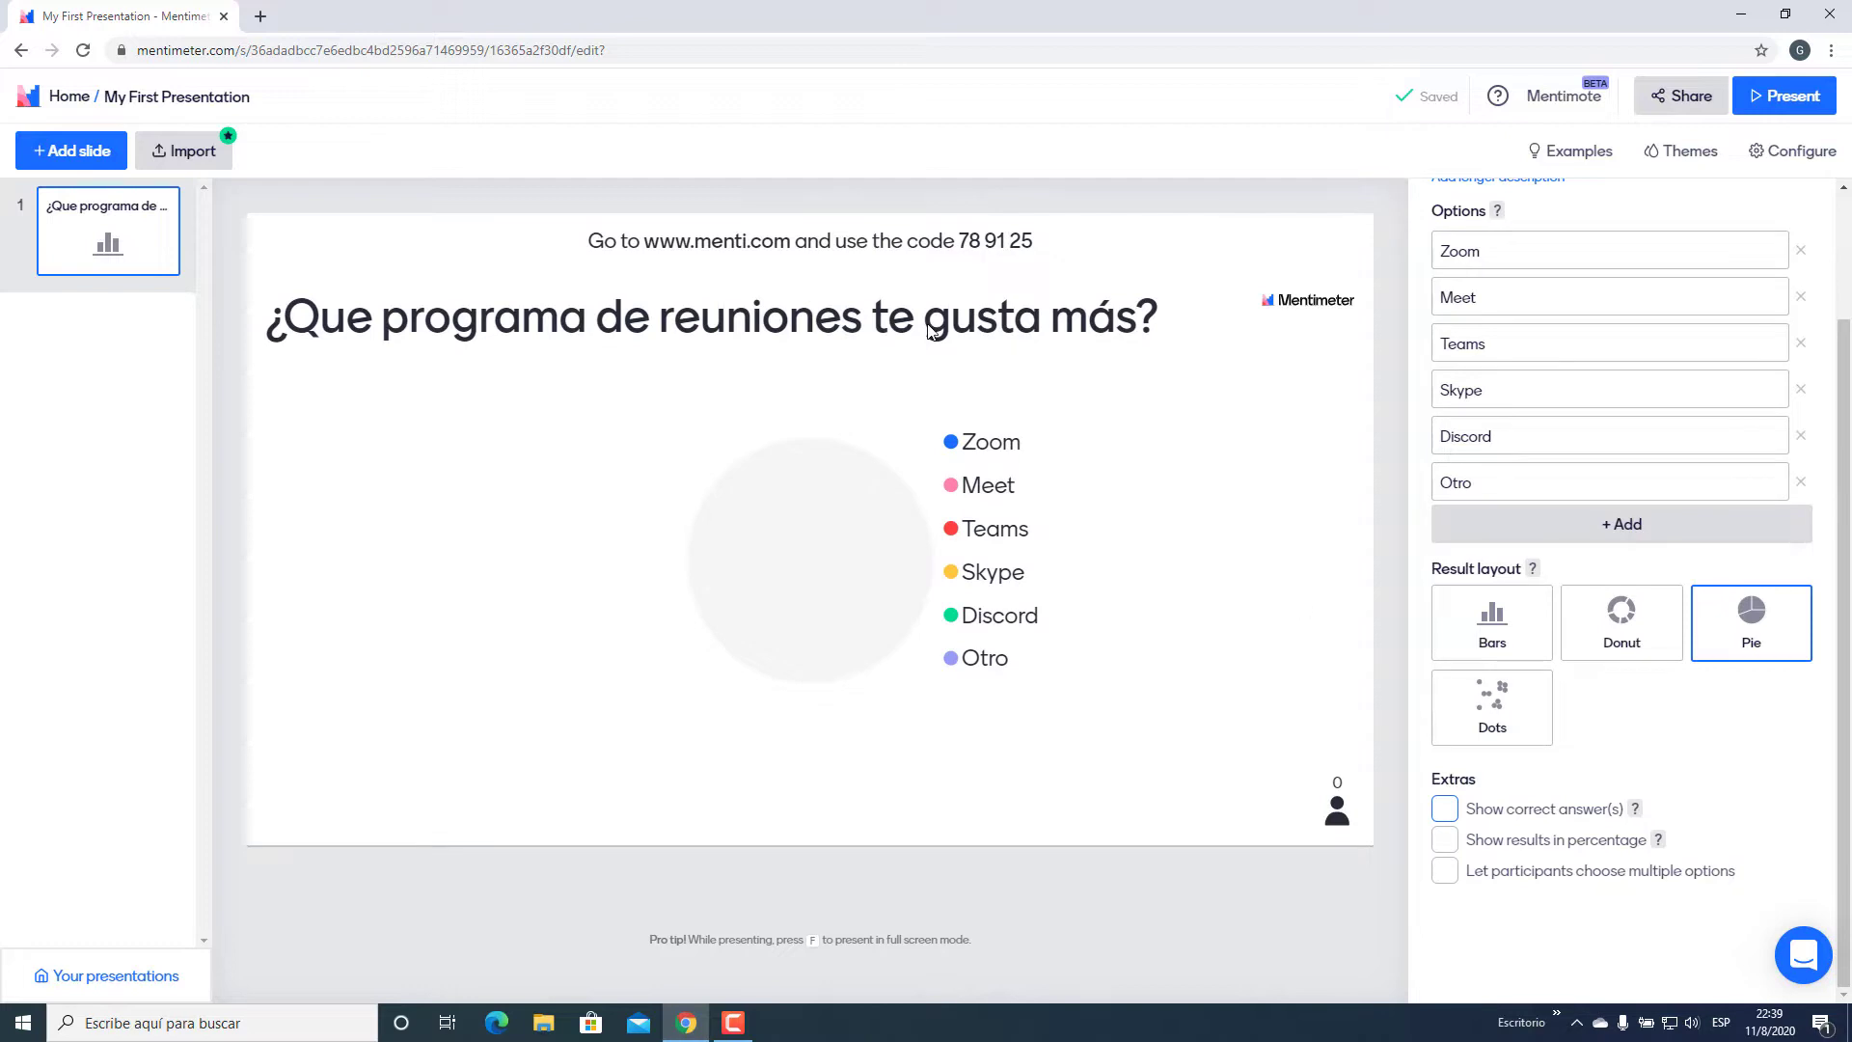
Add a second slide of the Word Cloud question type
{"action": "left_click", "coordinate": [75, 154]}
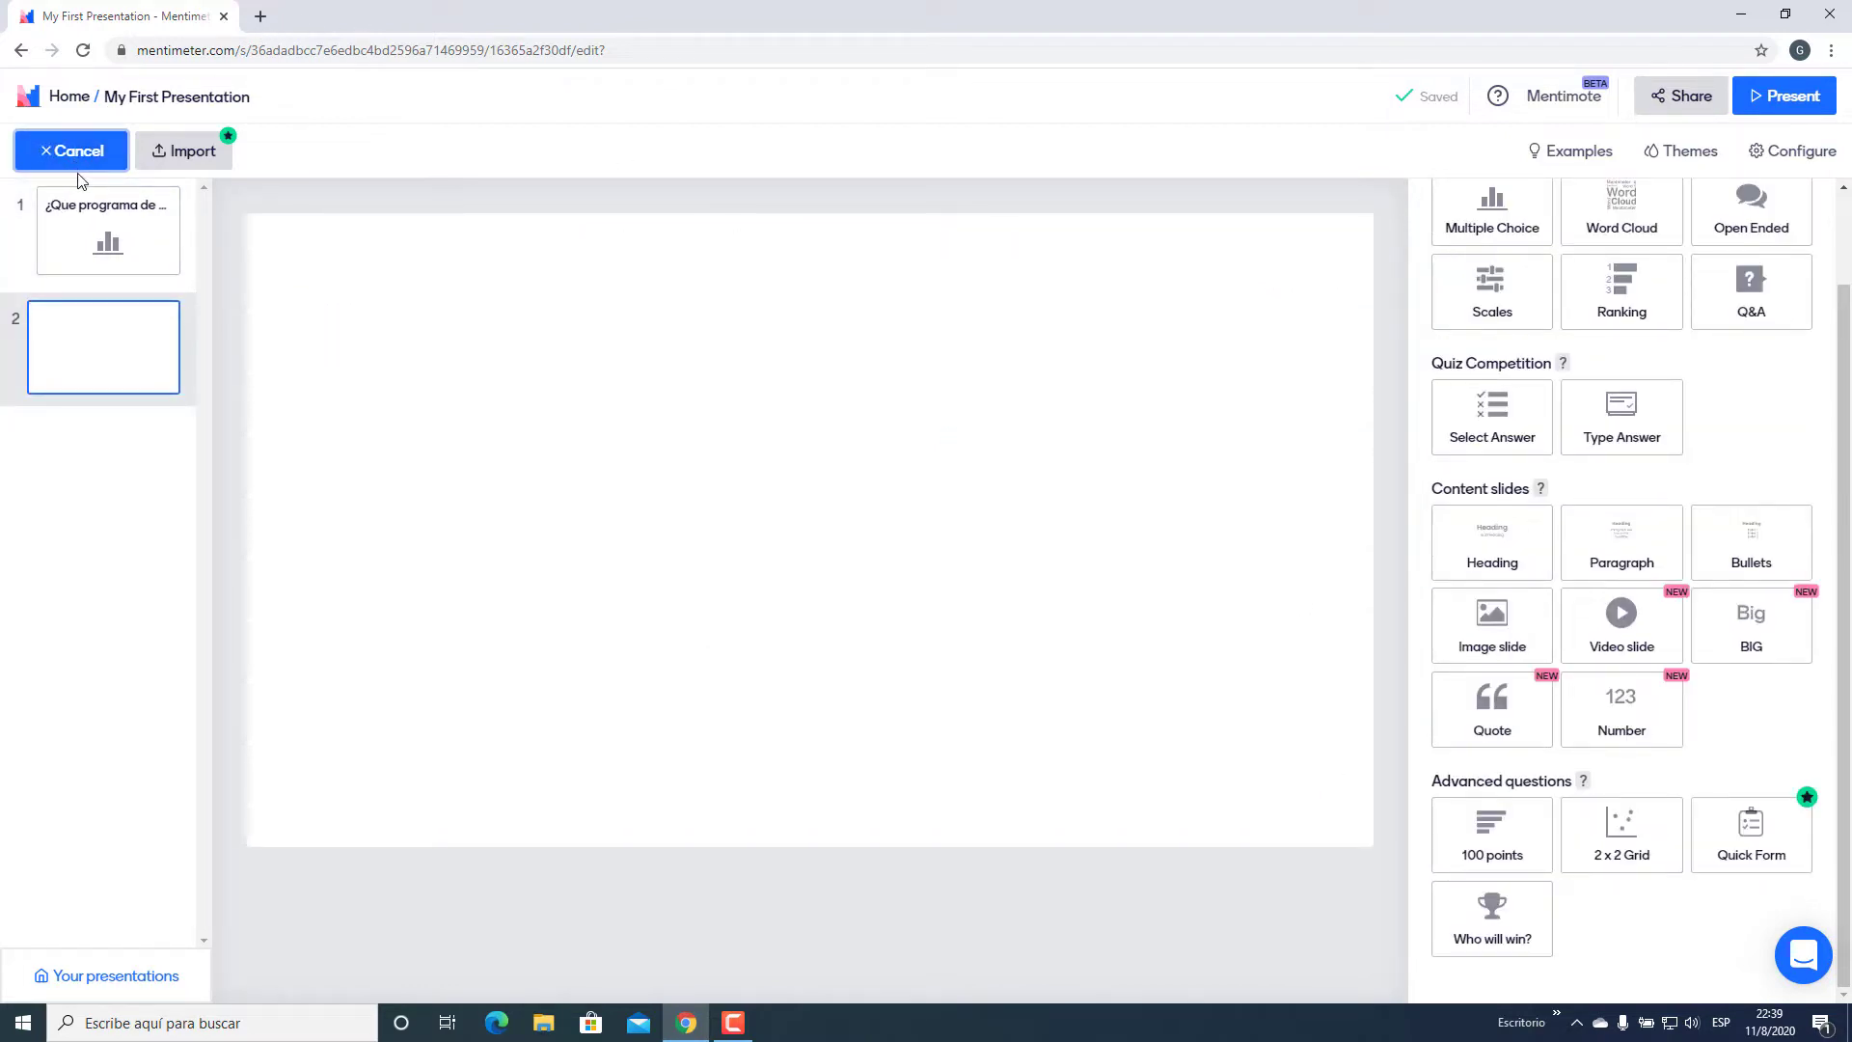
{"action": "mouse_move", "coordinate": [1650, 321]}
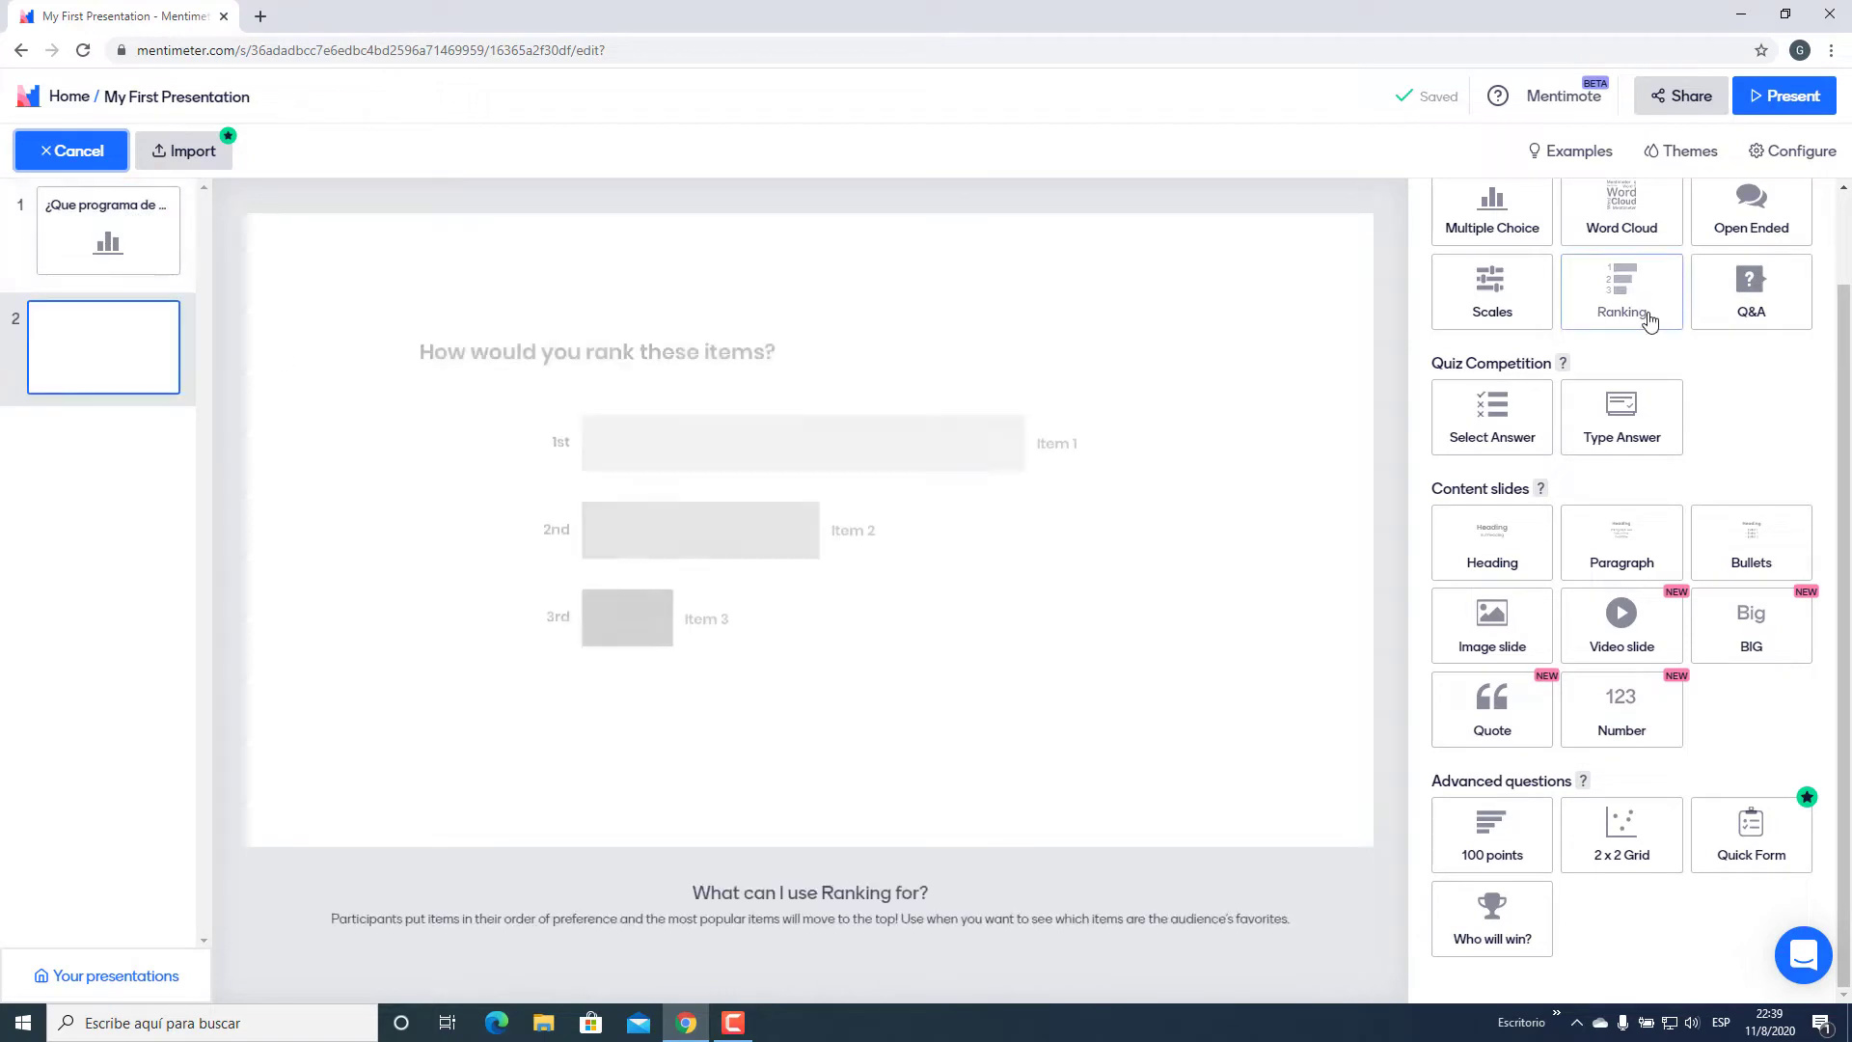
{"action": "scroll", "coordinate": [1650, 320], "scroll_direction": "up", "scroll_amount": 1}
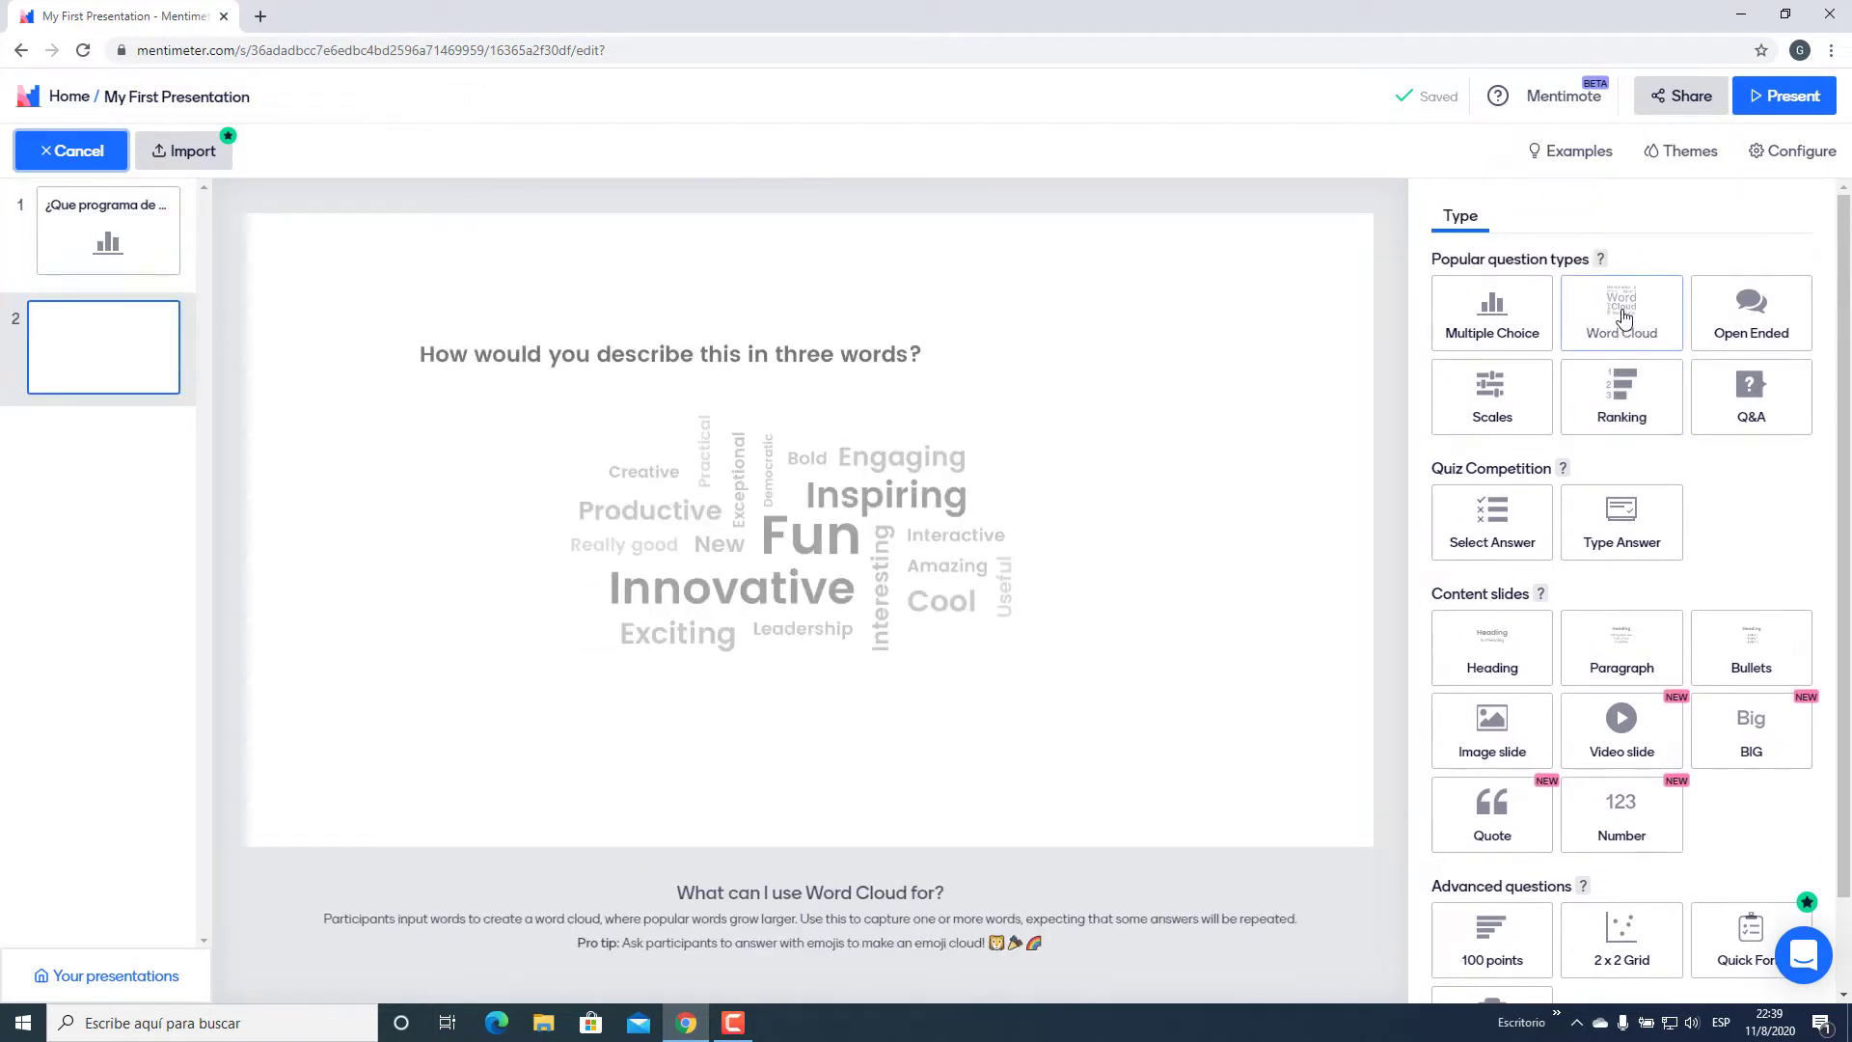
{"action": "left_click", "coordinate": [1624, 318]}
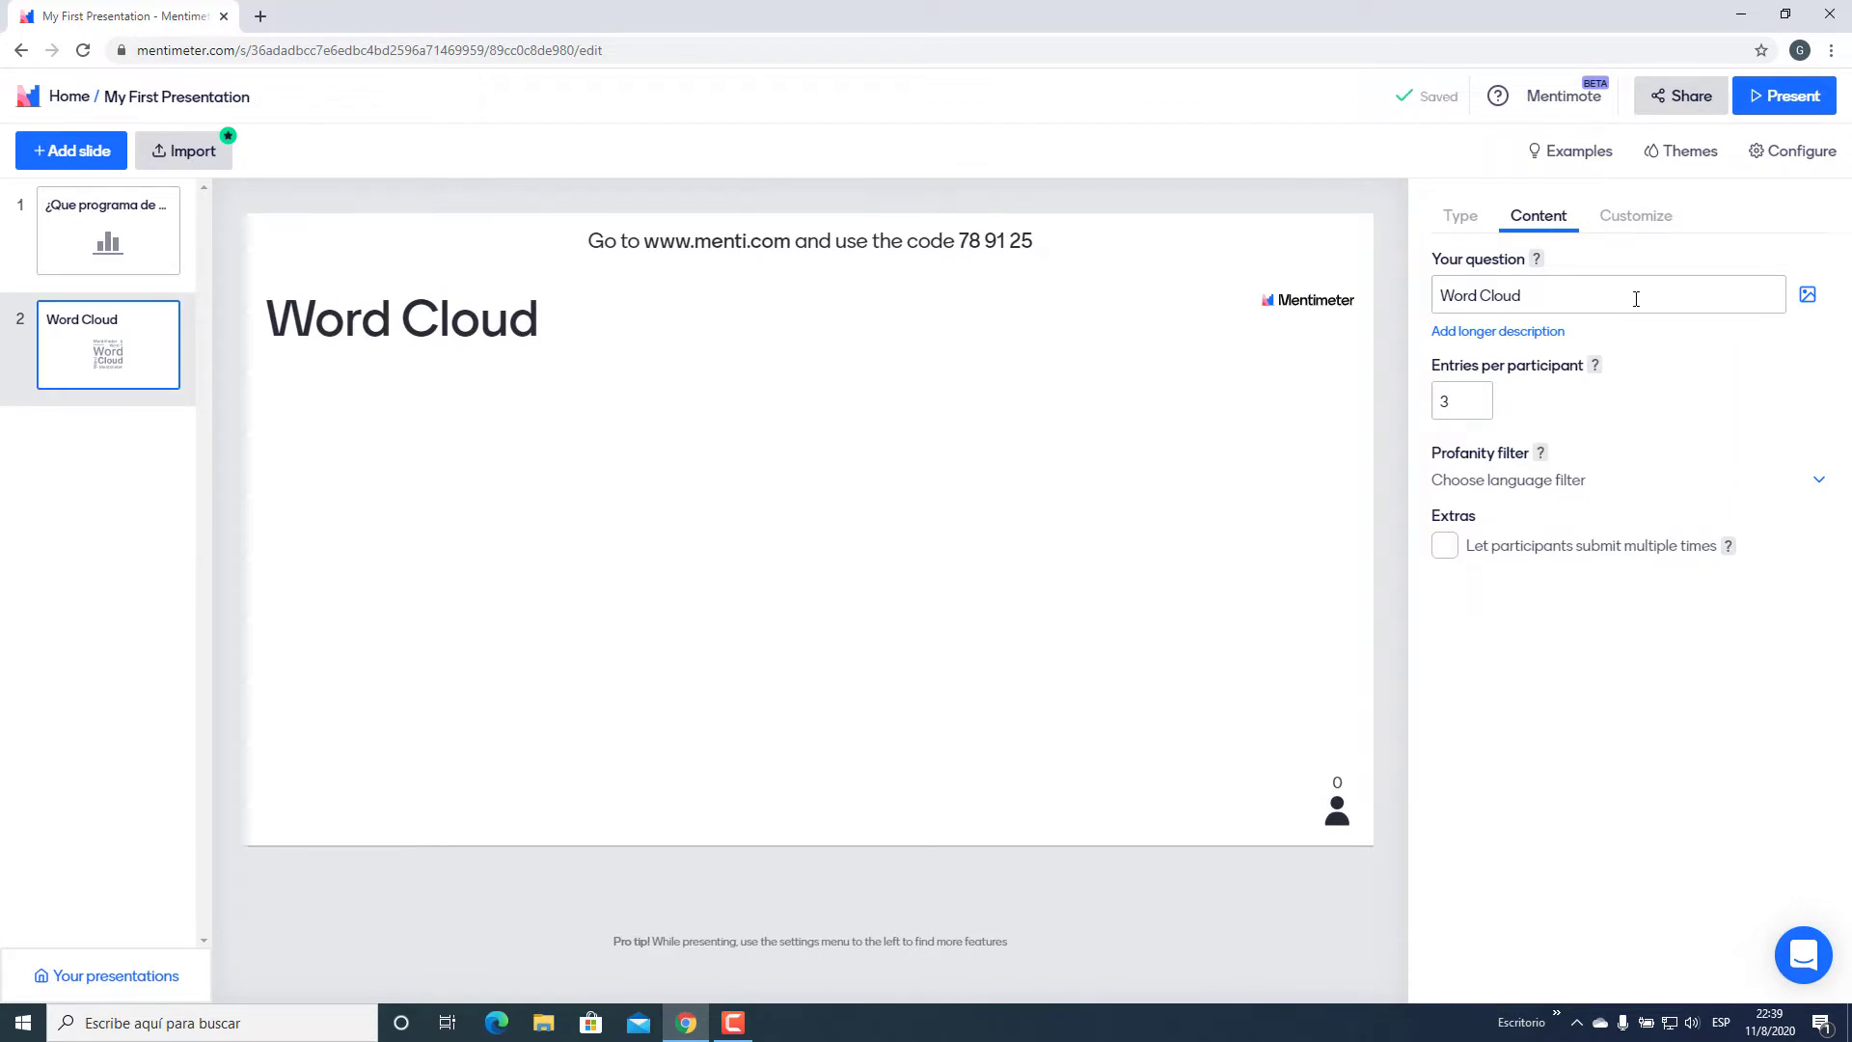
Set the word cloud question to "¿De que te gustaría que habláramos en el canál?" and let participants submit multiple times
{"action": "left_click", "coordinate": [1637, 299]}
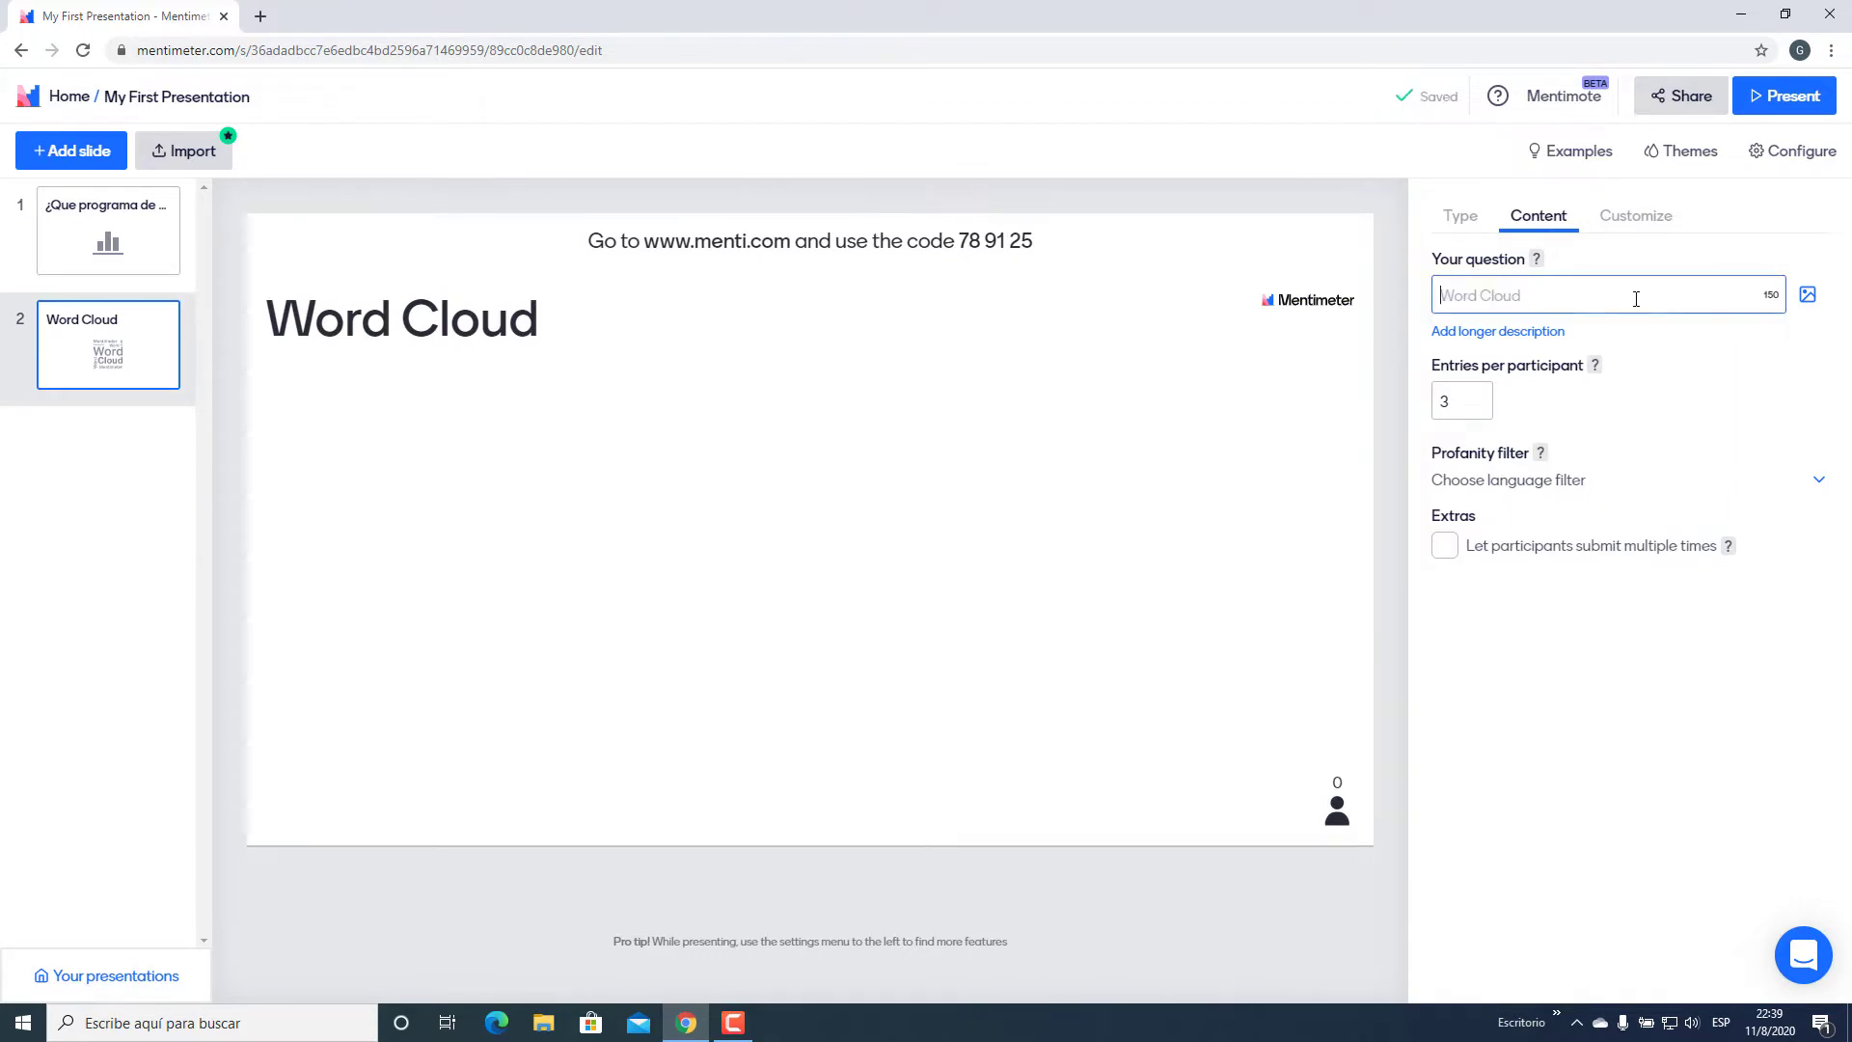
{"action": "type", "text": "De que te gustaría que hablaramos e"}
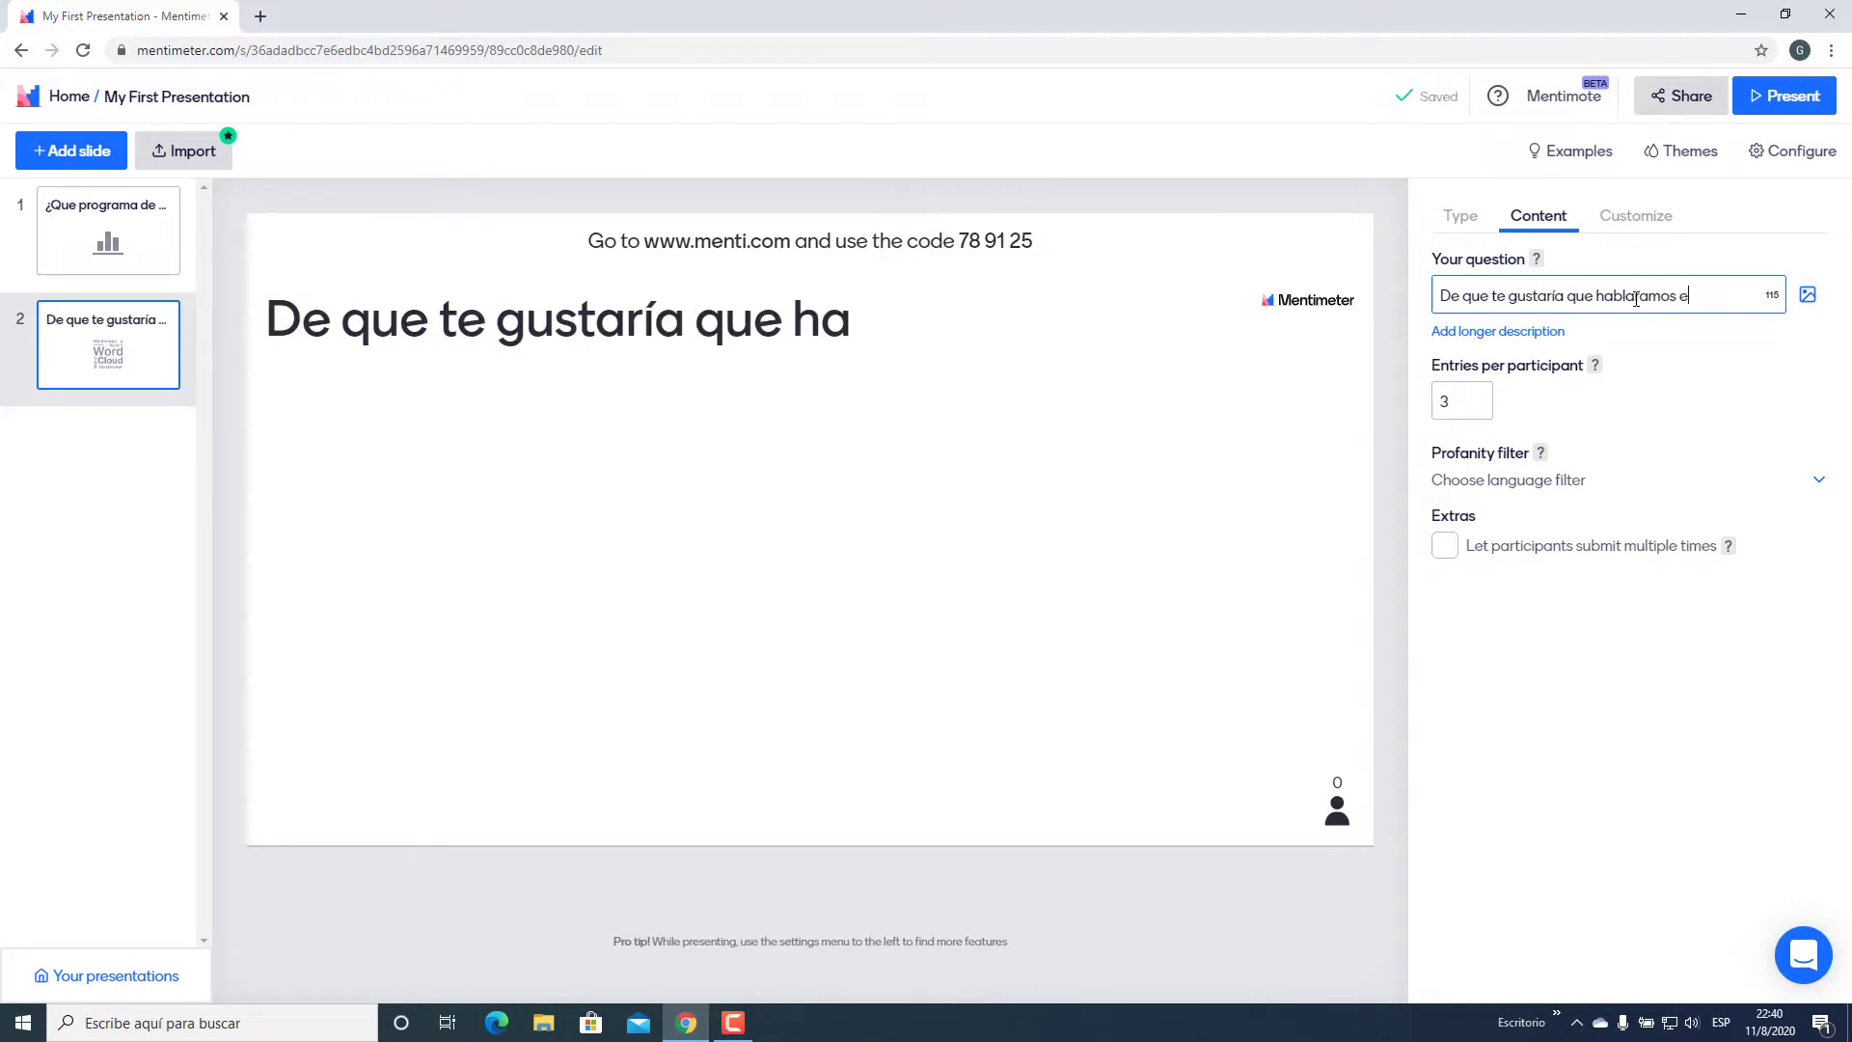
{"action": "type", "text": "n el canál?"}
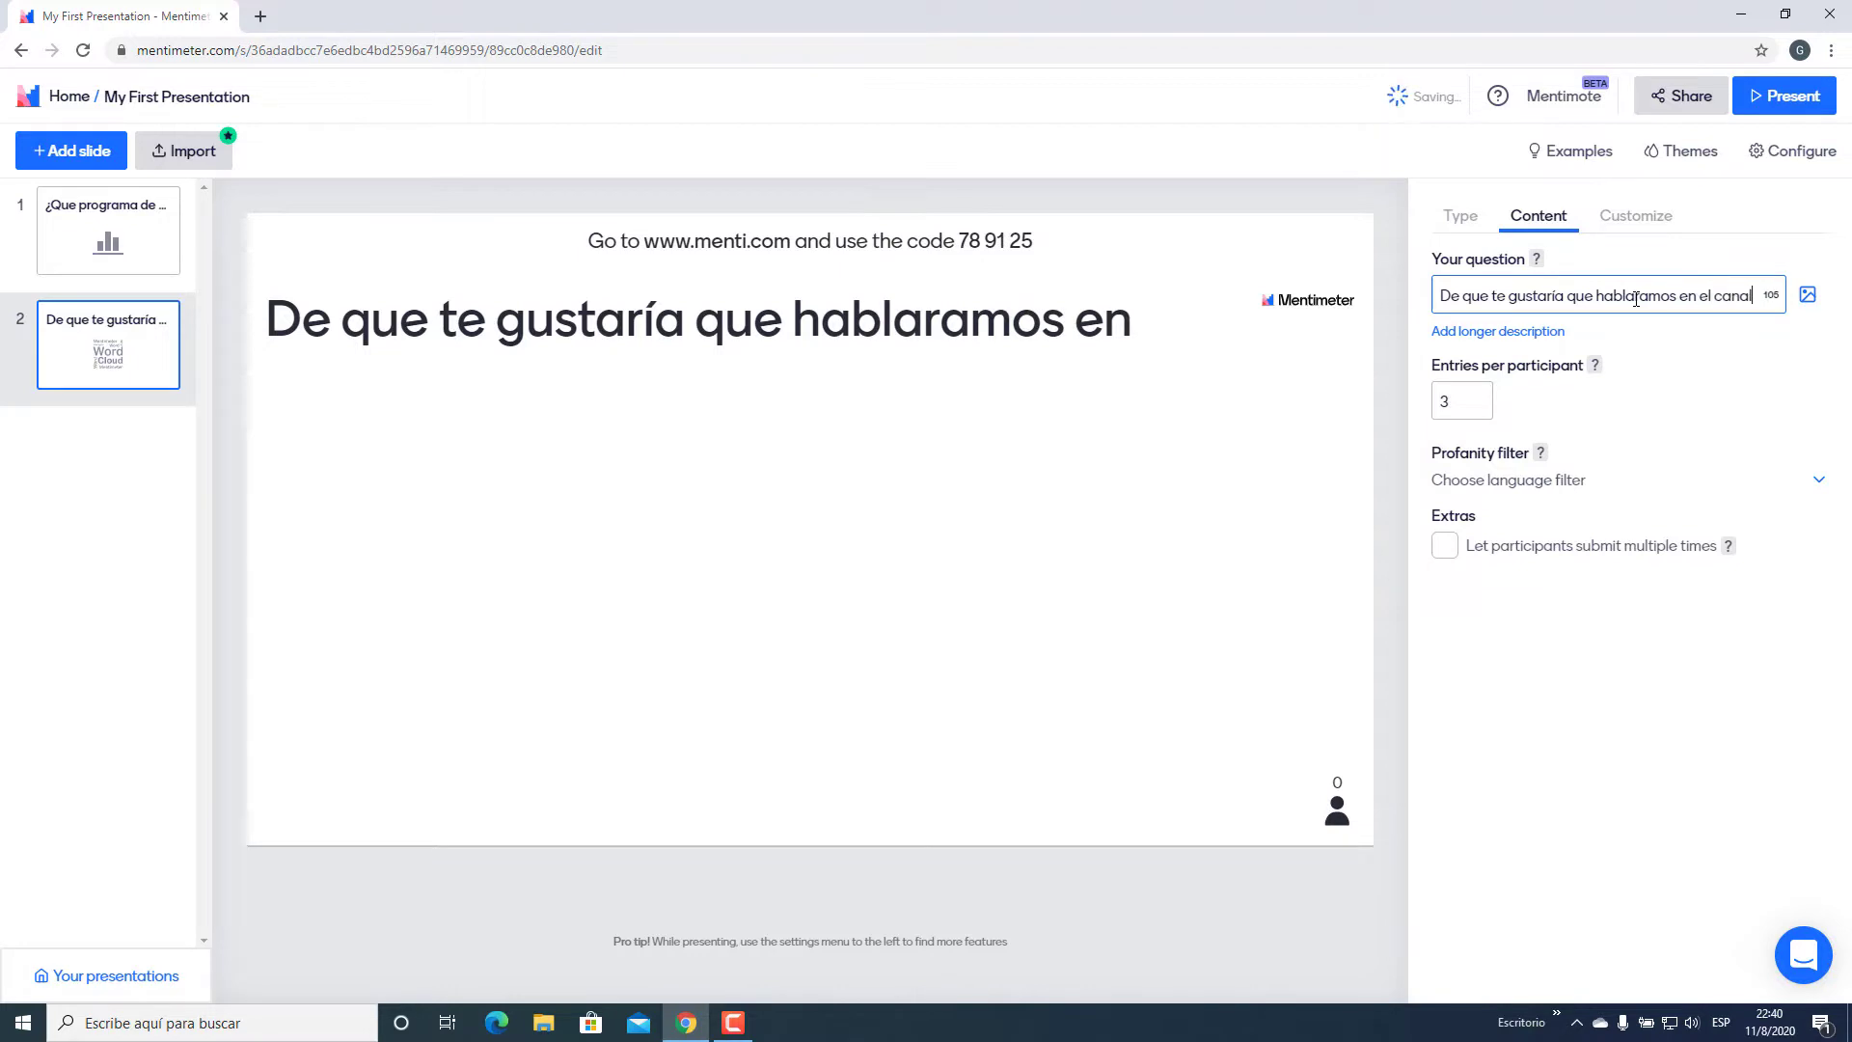
{"action": "key", "text": "Tab"}
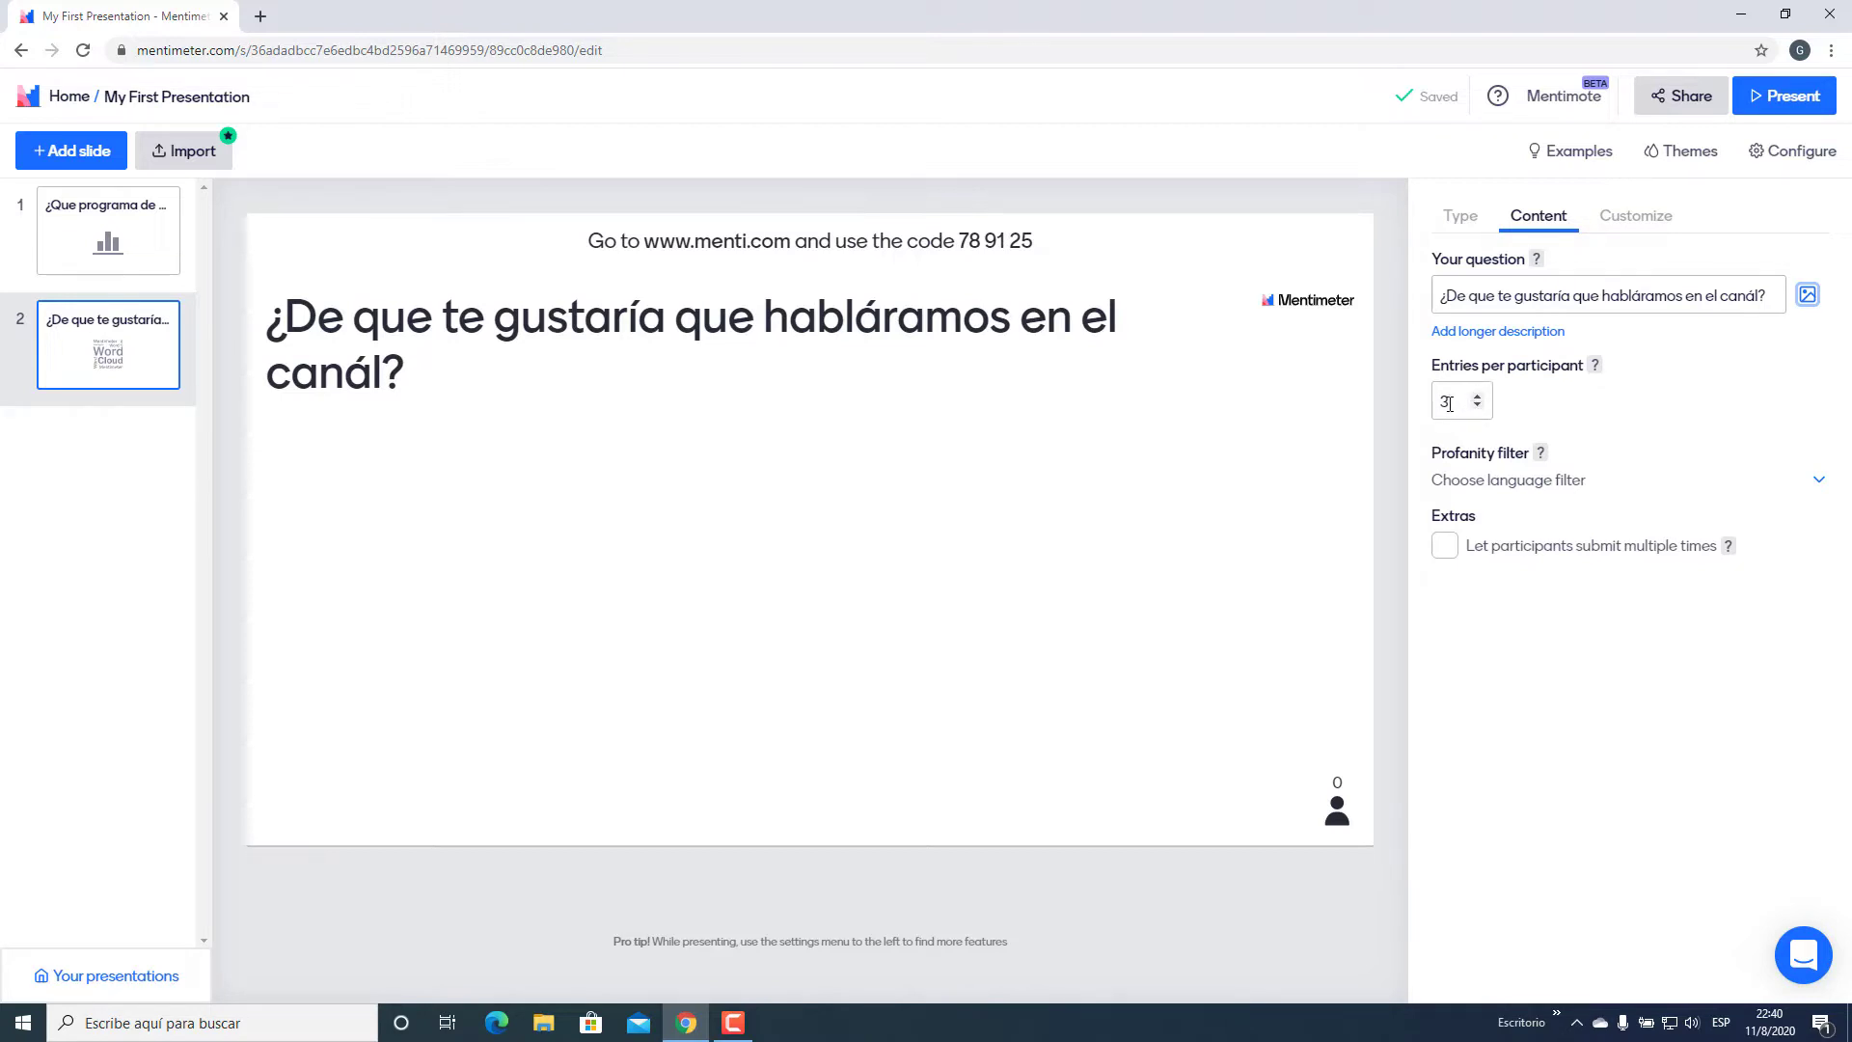
{"action": "left_click", "coordinate": [1446, 549]}
Add a third slide of the Q&A type after the word cloud
{"action": "left_click", "coordinate": [66, 155]}
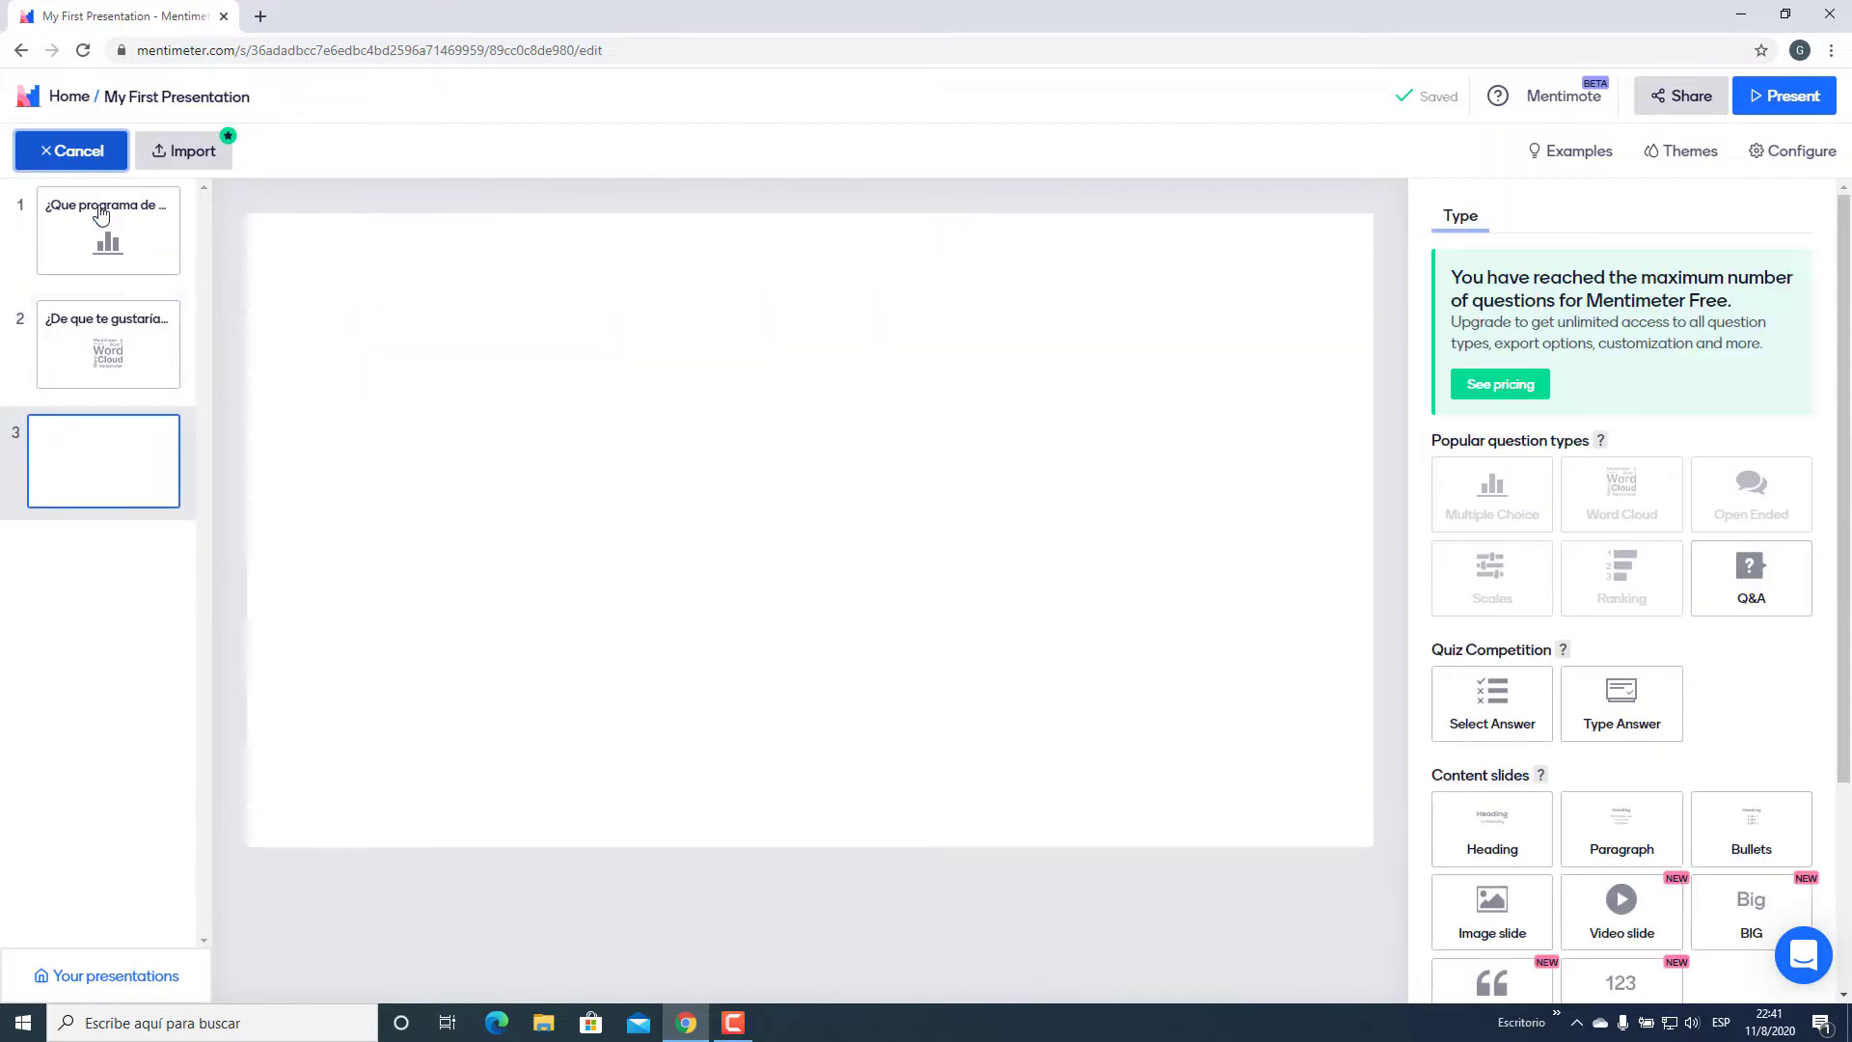
{"action": "scroll", "coordinate": [1621, 497], "scroll_direction": "down", "scroll_amount": 1}
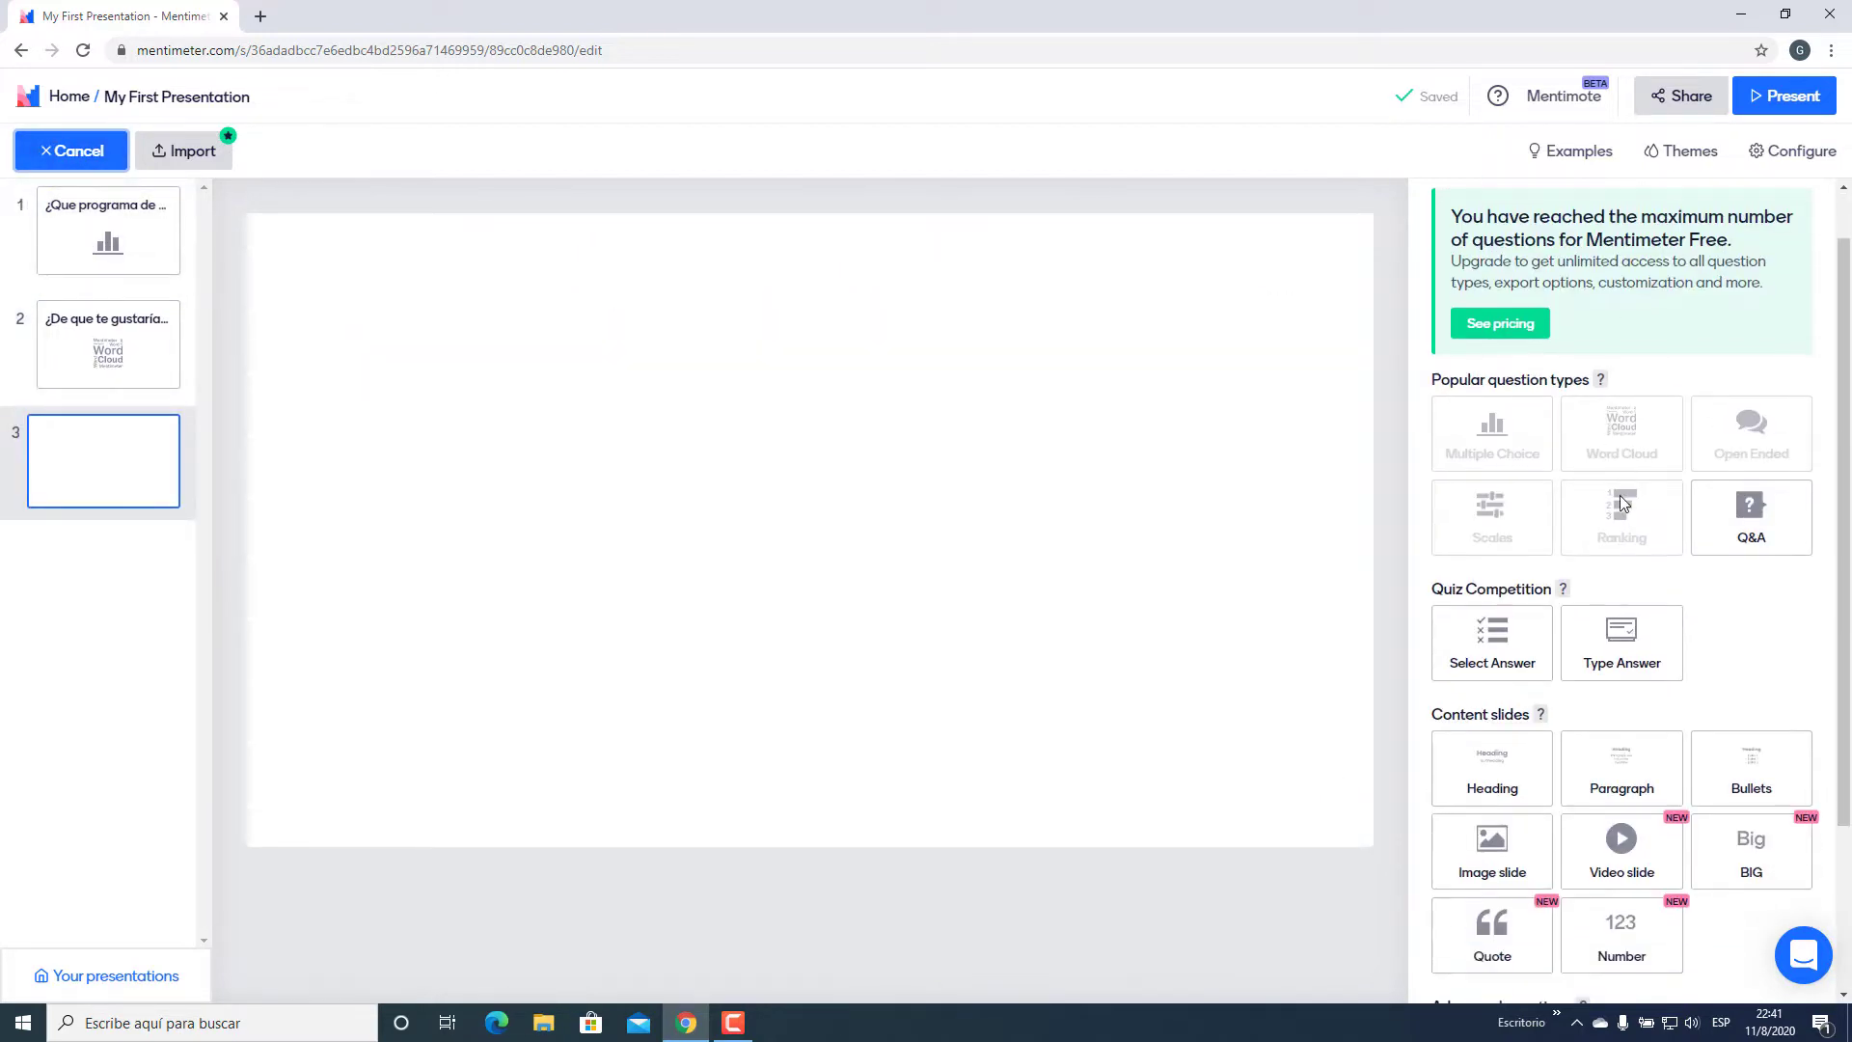
{"action": "mouse_move", "coordinate": [1761, 487]}
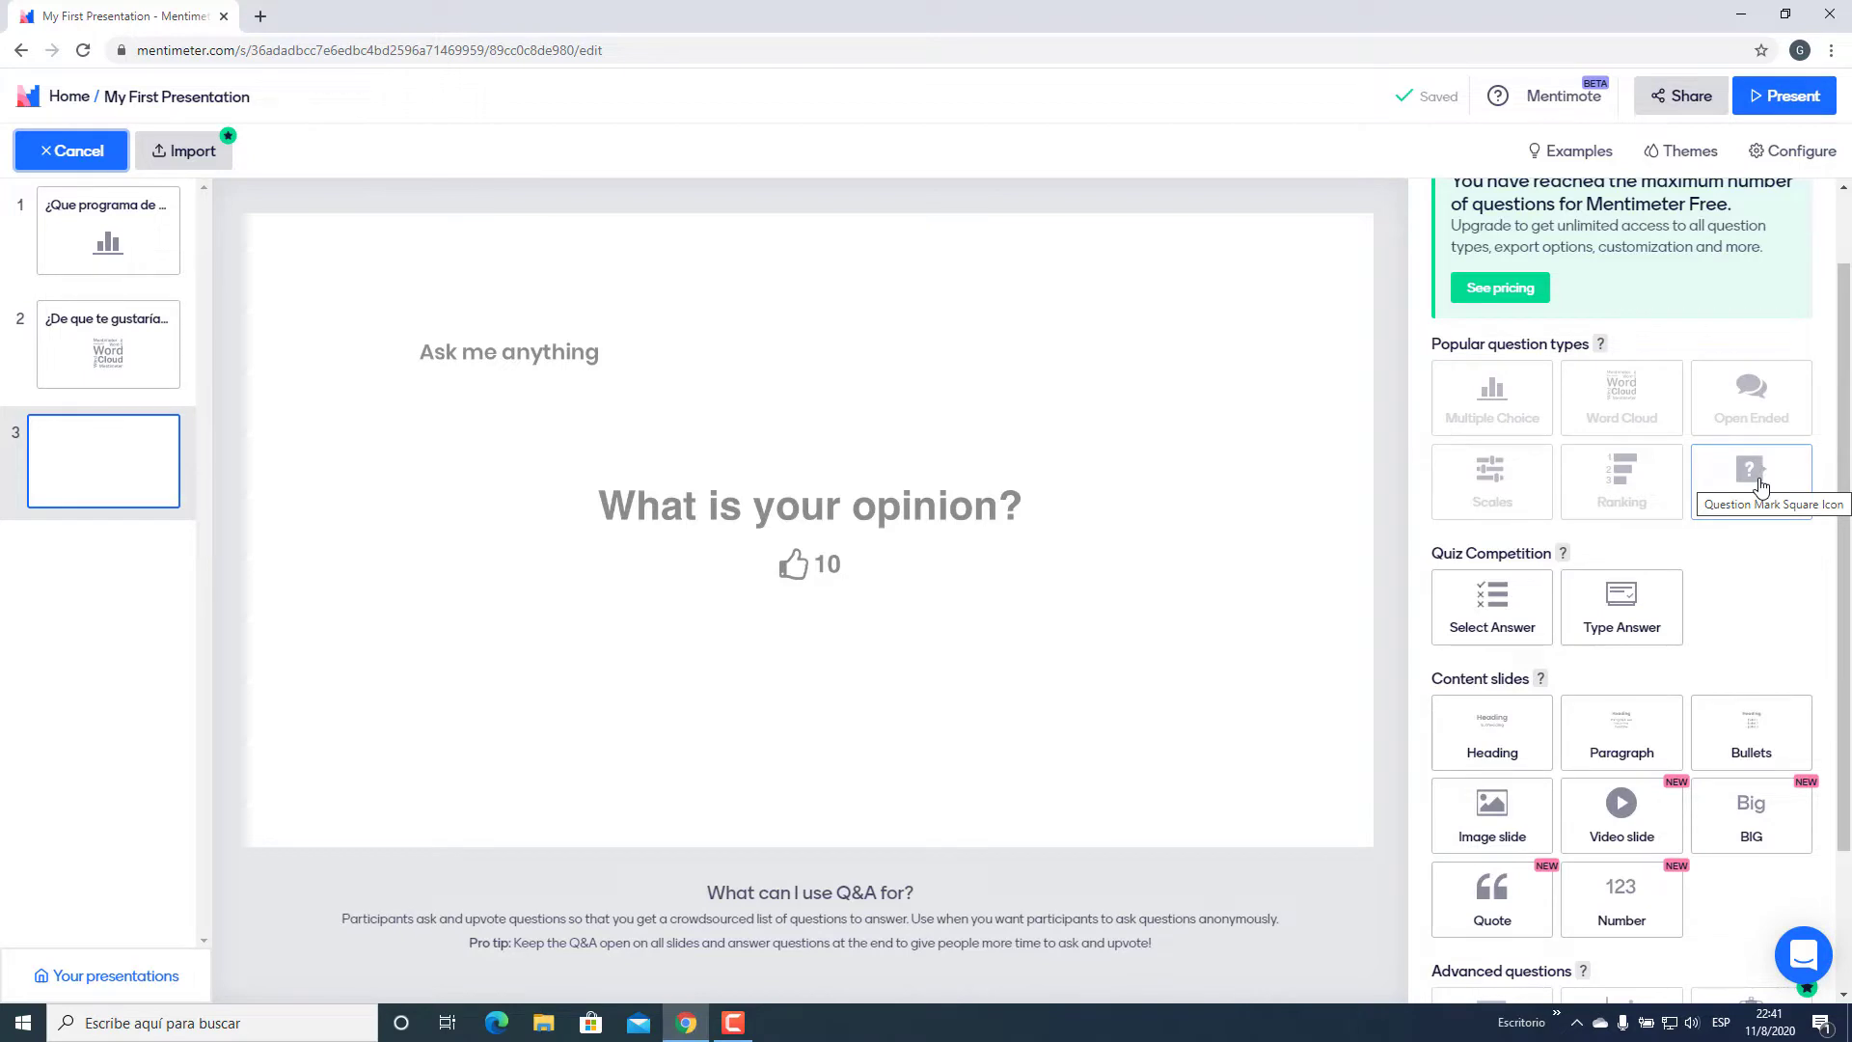
{"action": "left_click", "coordinate": [1761, 486]}
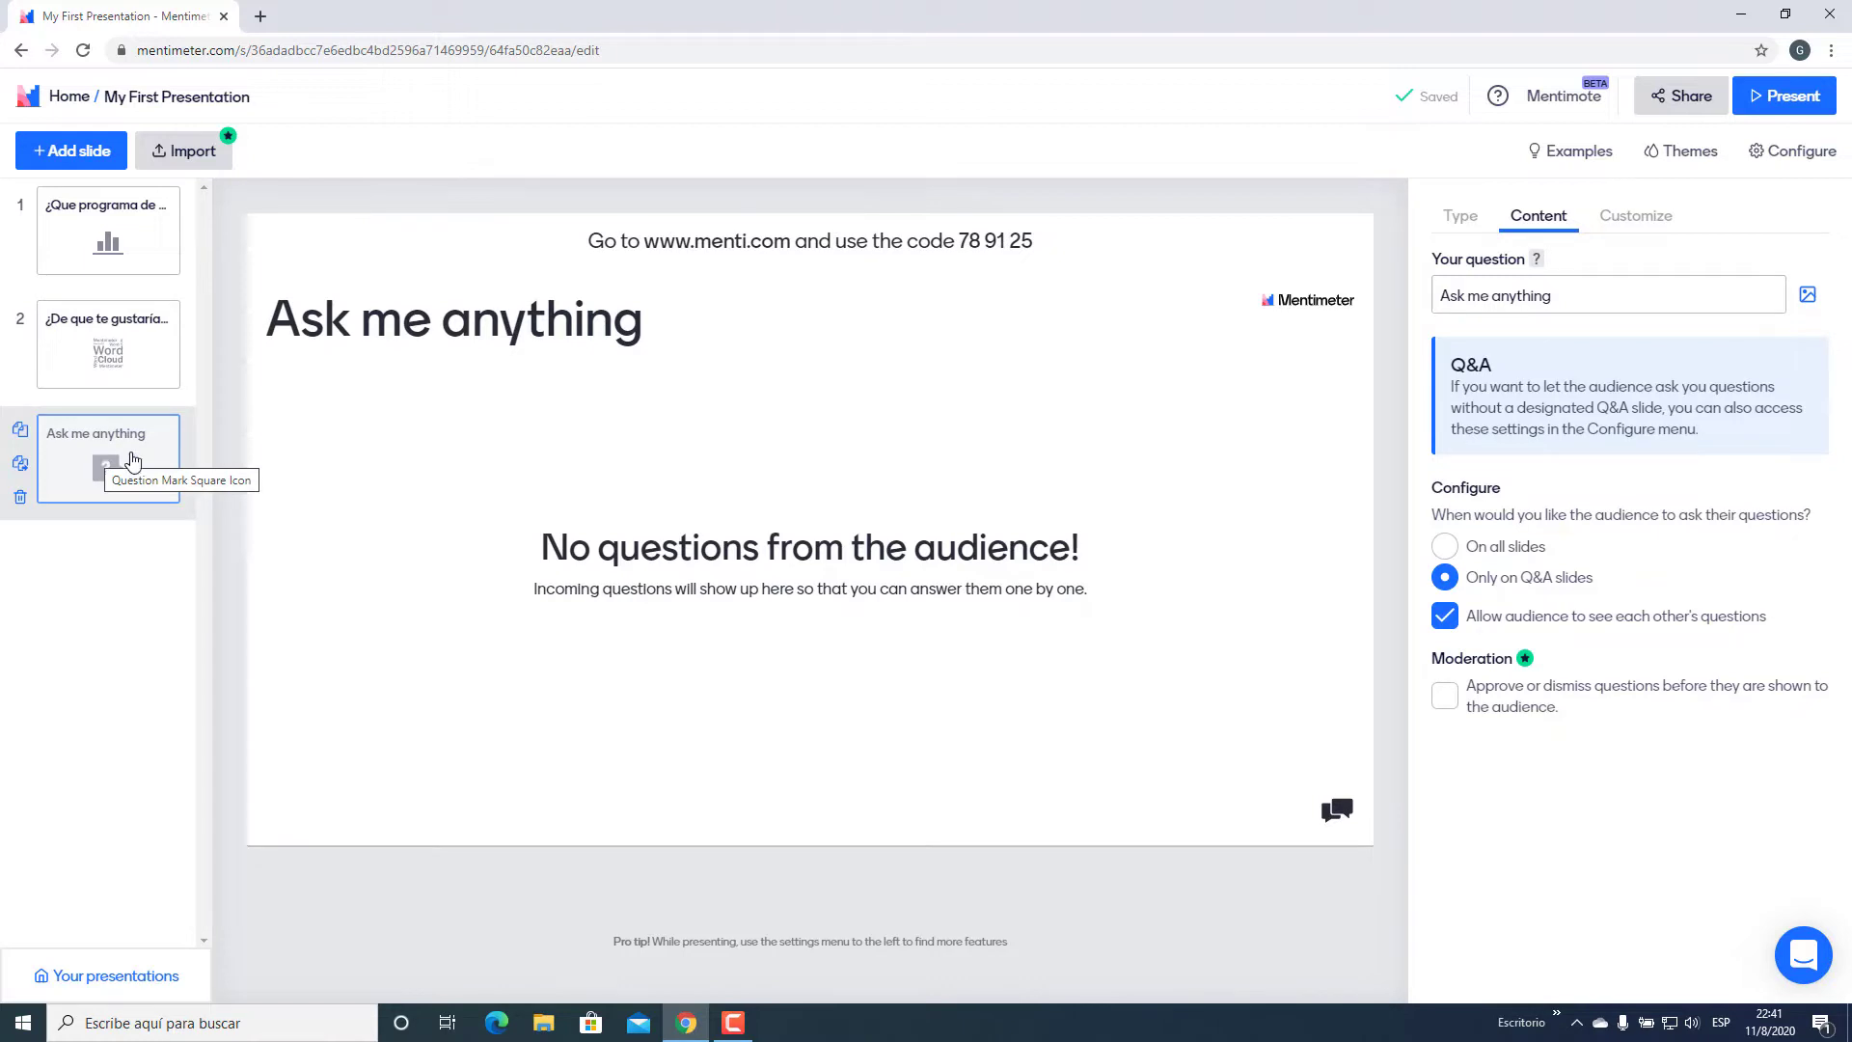
Set the Q&A slide's question text to "Preguntame lo que quieras"
{"action": "left_click", "coordinate": [1564, 295]}
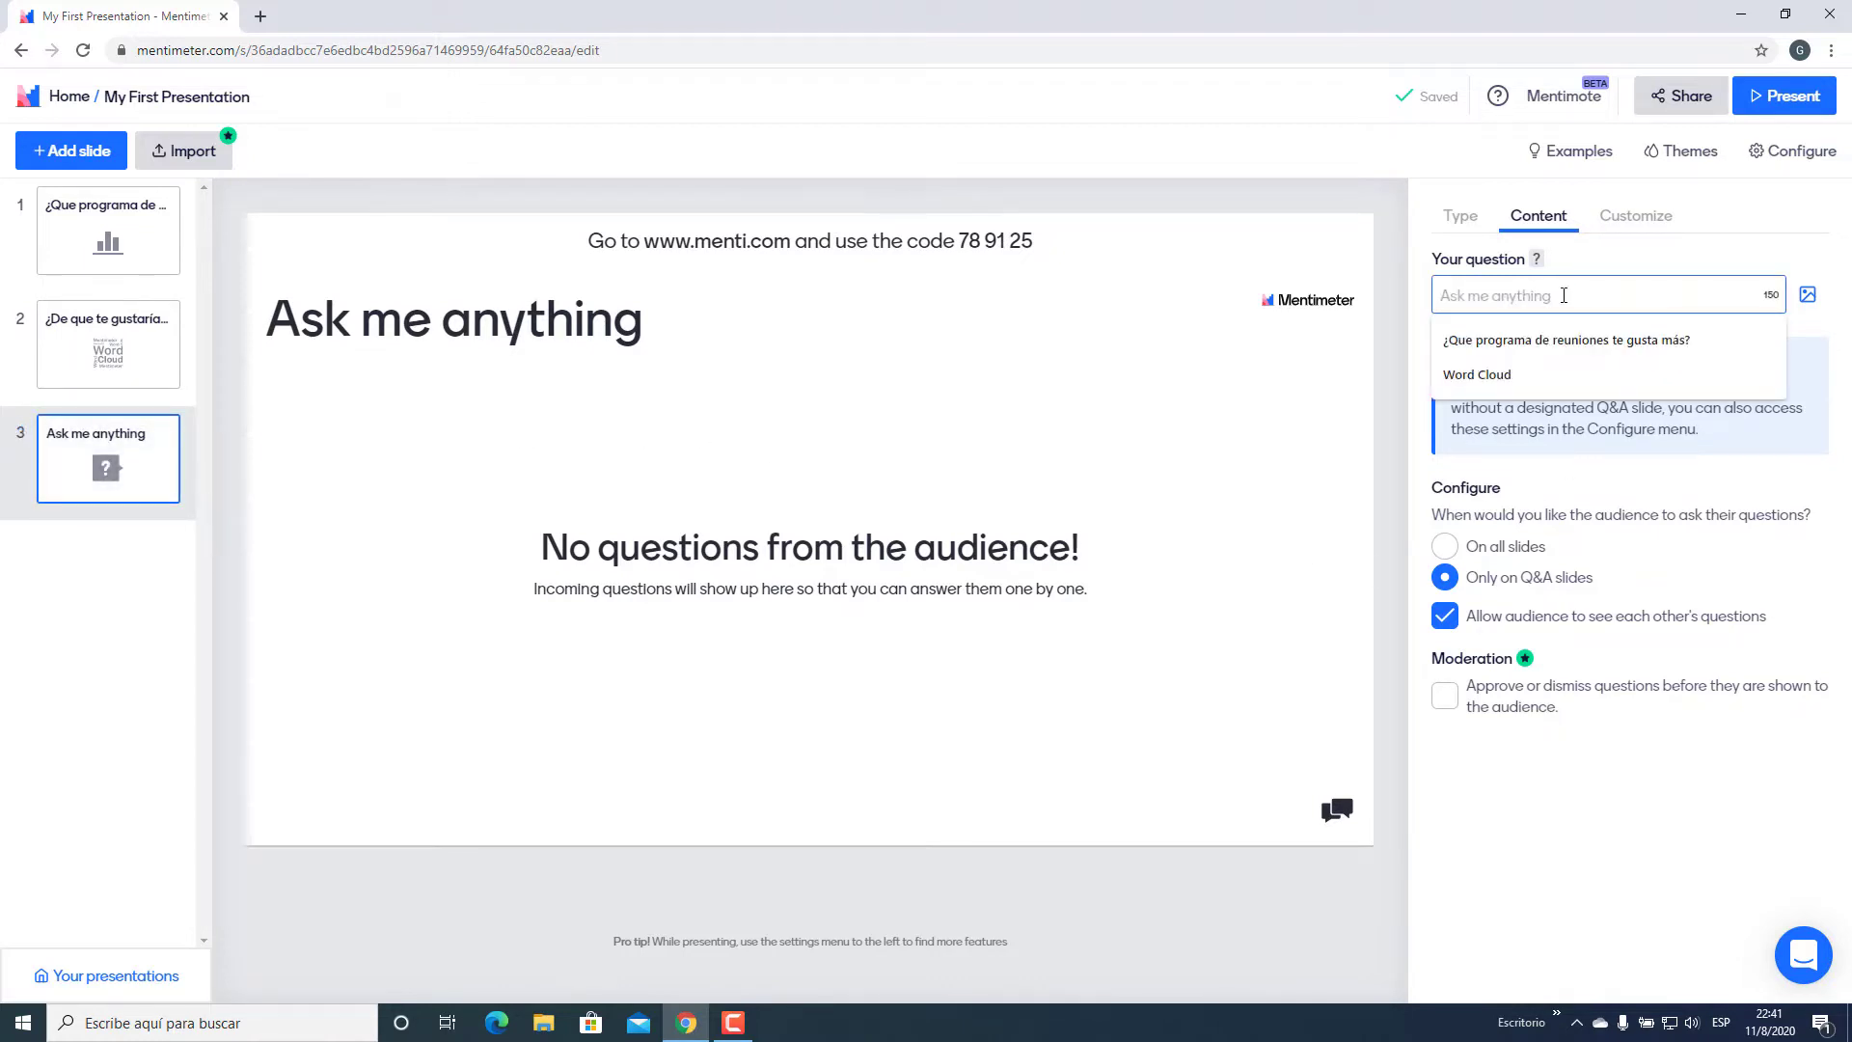
{"action": "type", "text": "Pregunta"}
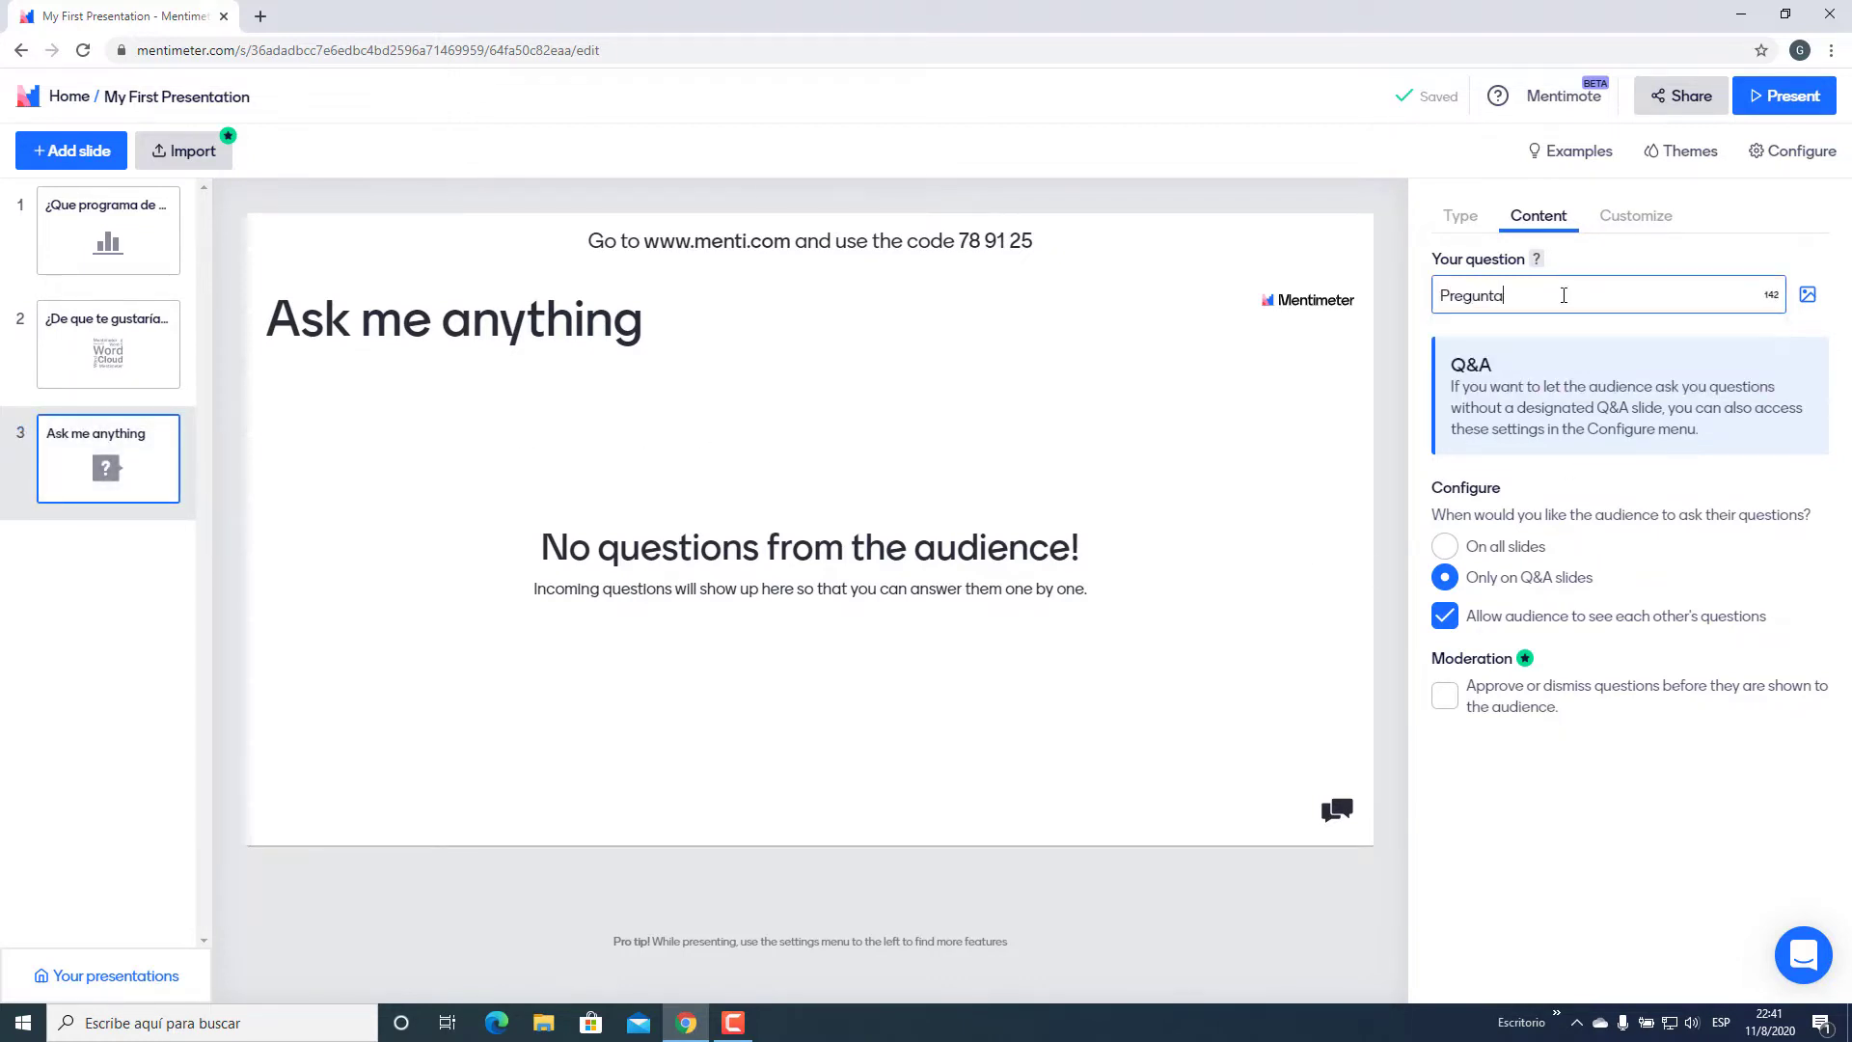
{"action": "type", "text": "me lo que quieras"}
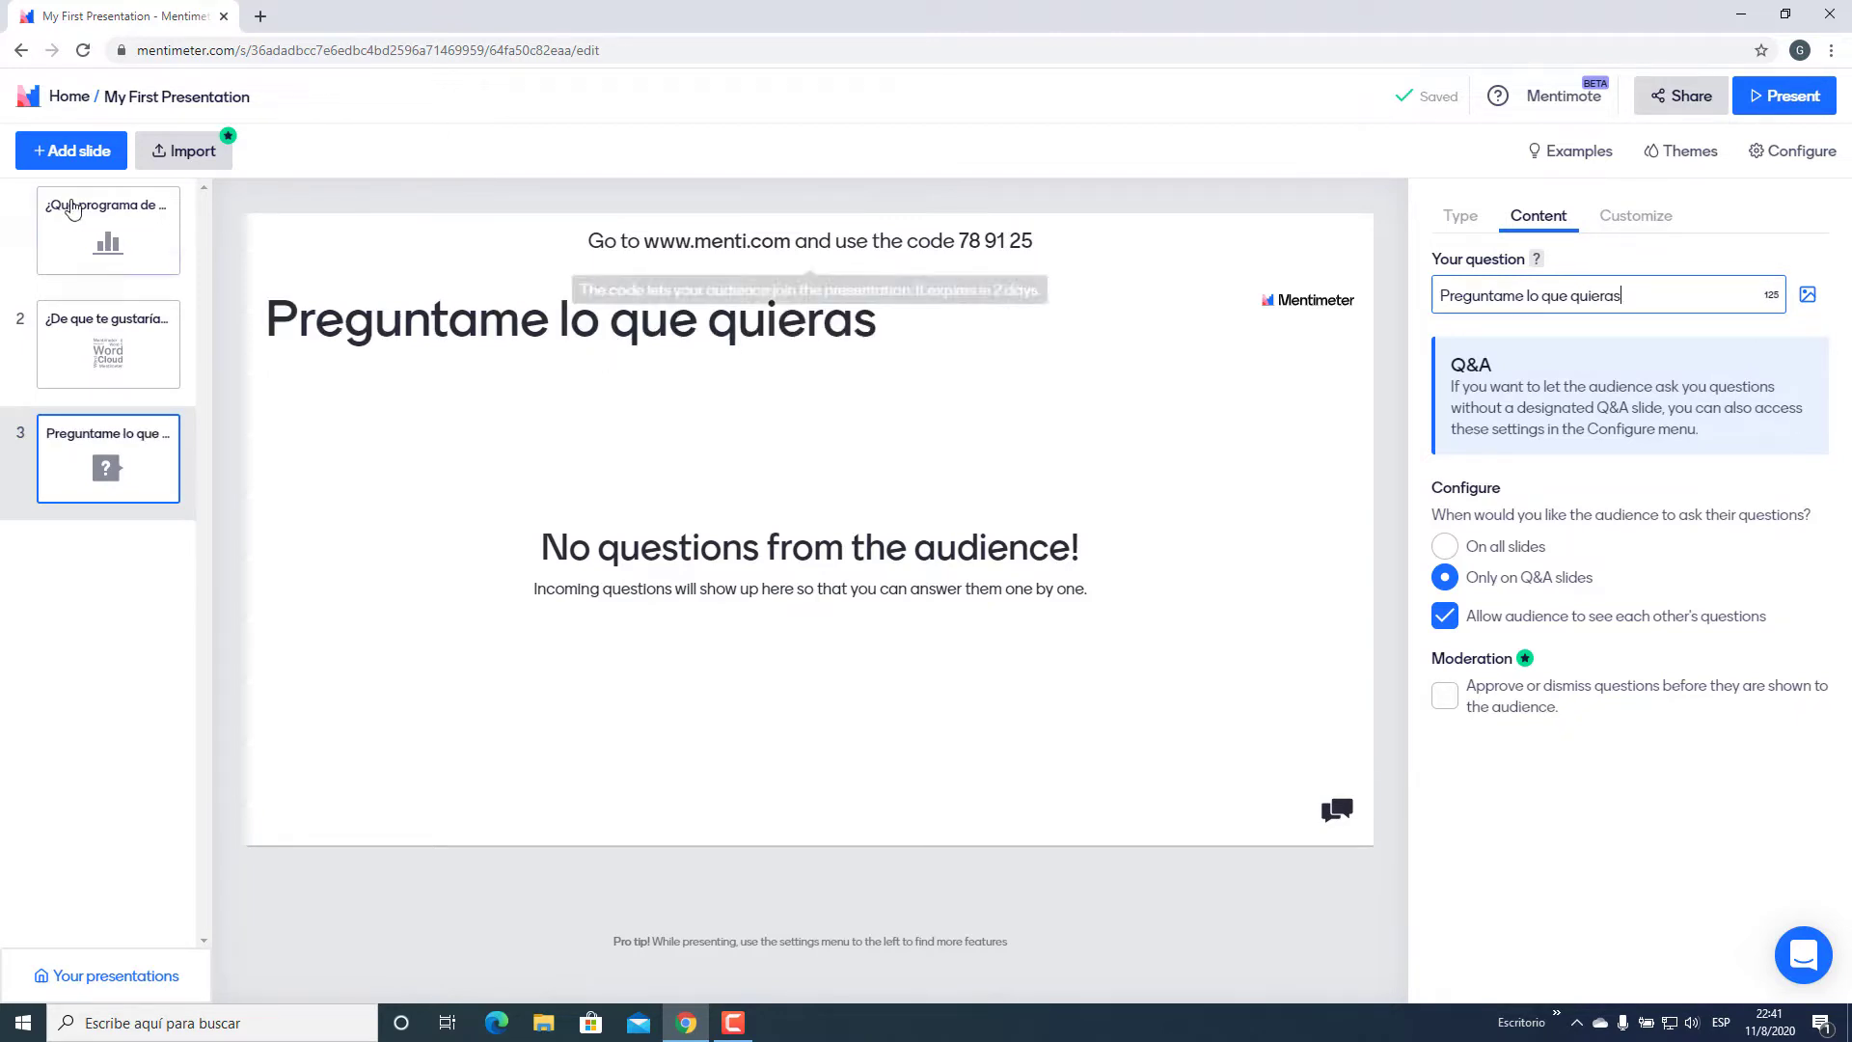
Add a Select Answer quiz slide asking "Cuanto tiempo se tiene en una cuenta gratuita de zoom para hacer una reunión de mas de 2 personas."
{"action": "left_click", "coordinate": [77, 150]}
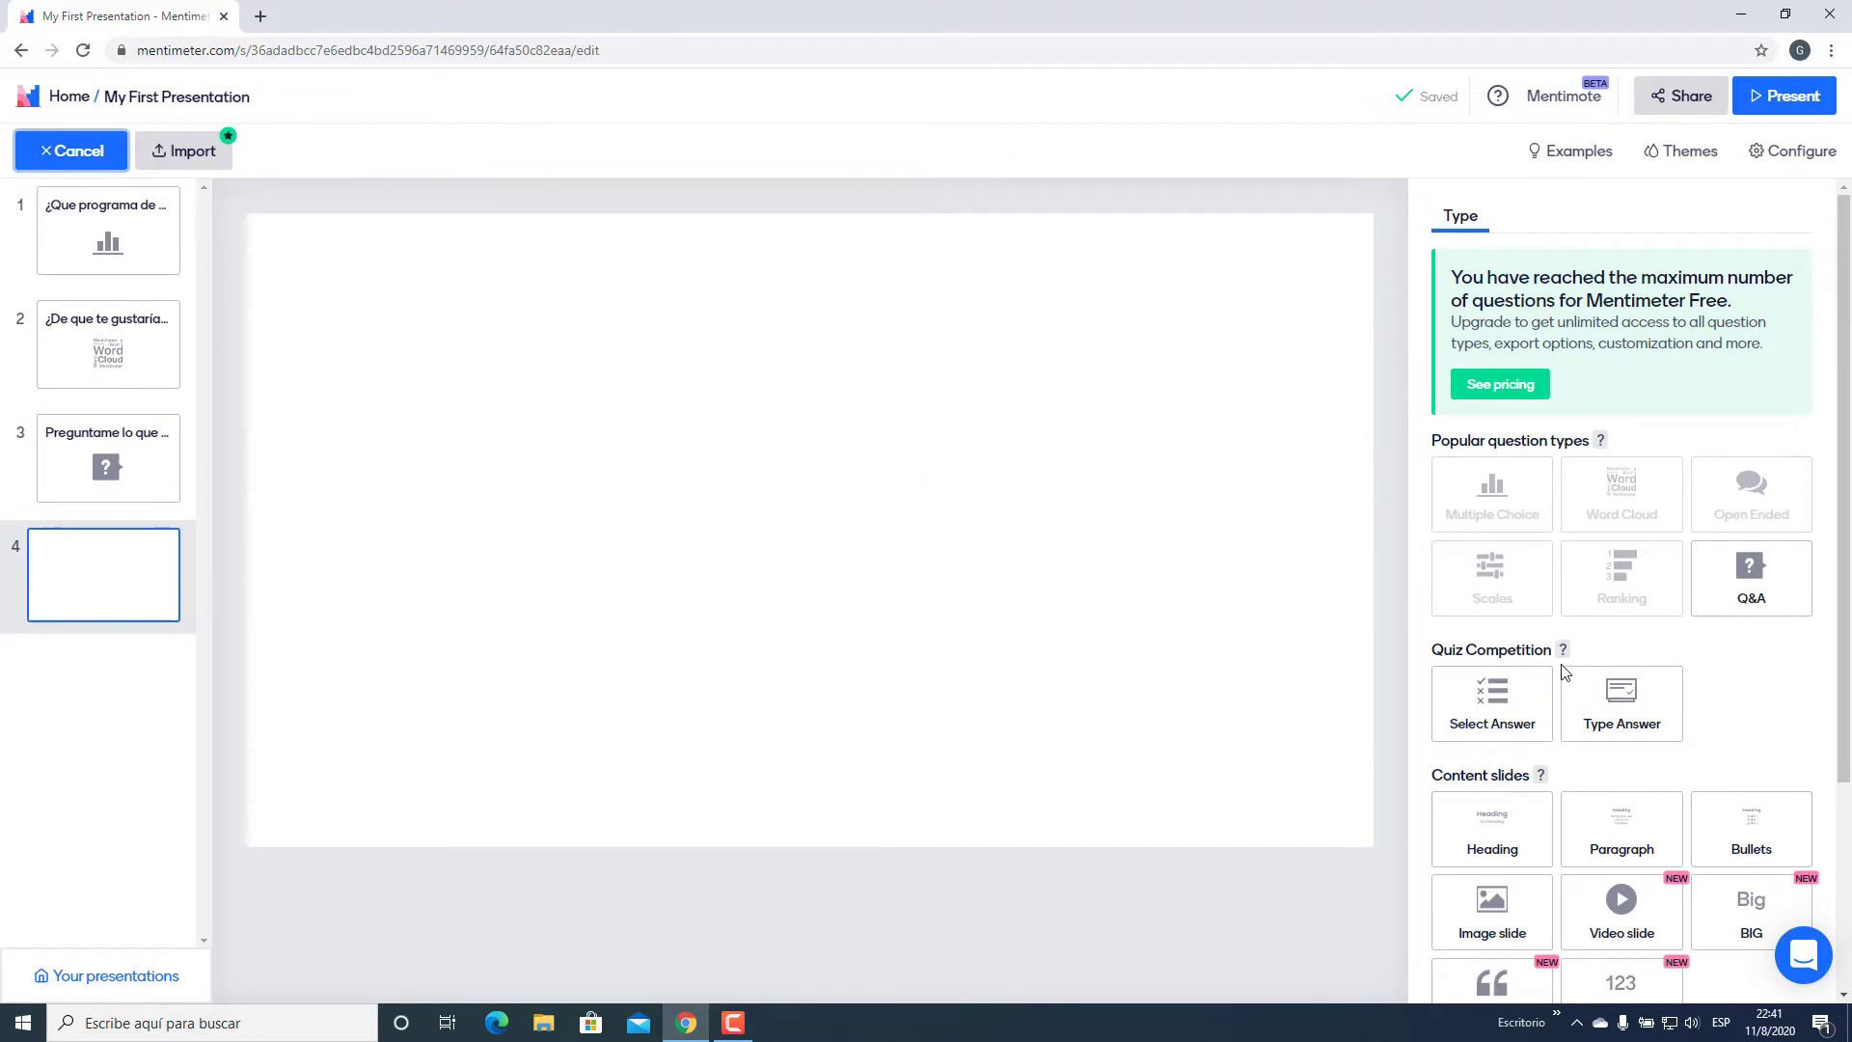
{"action": "left_click", "coordinate": [1501, 710]}
{"action": "left_click", "coordinate": [1588, 431]}
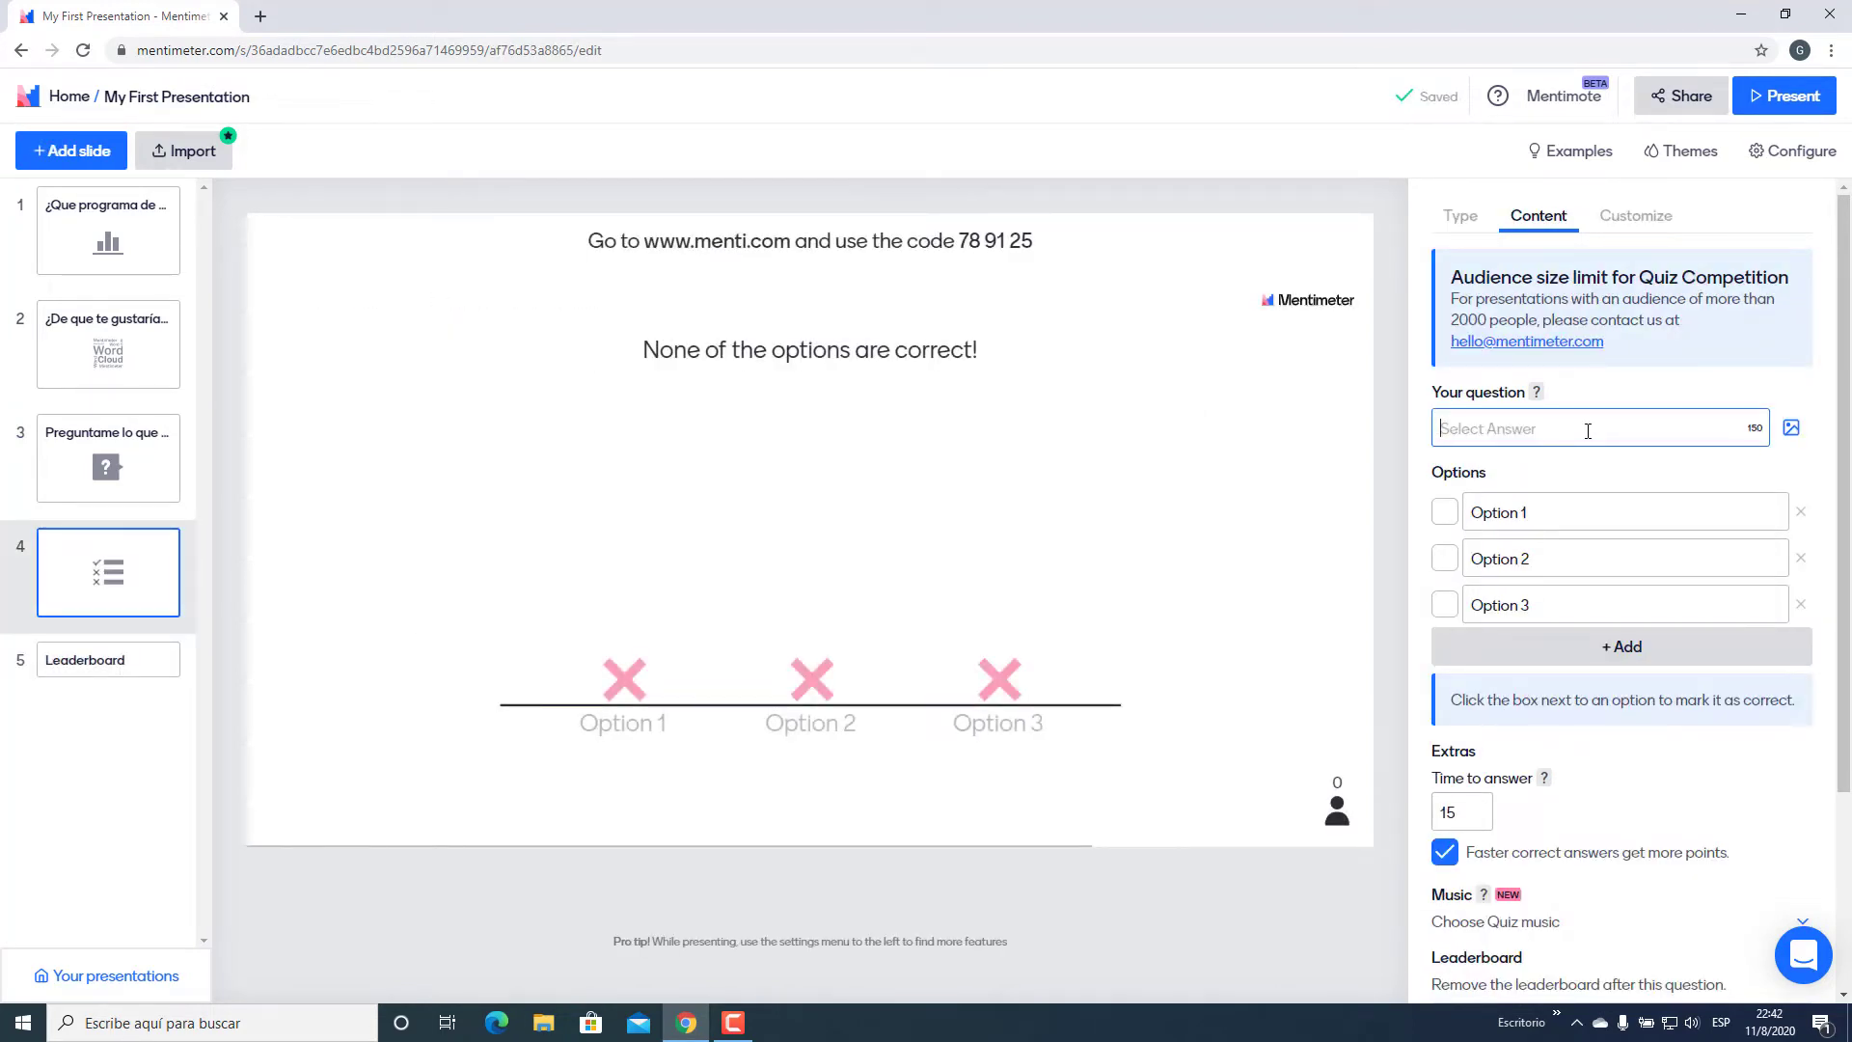
{"action": "type", "text": "Cuano"}
{"action": "type", "text": "o tiempo se ti"}
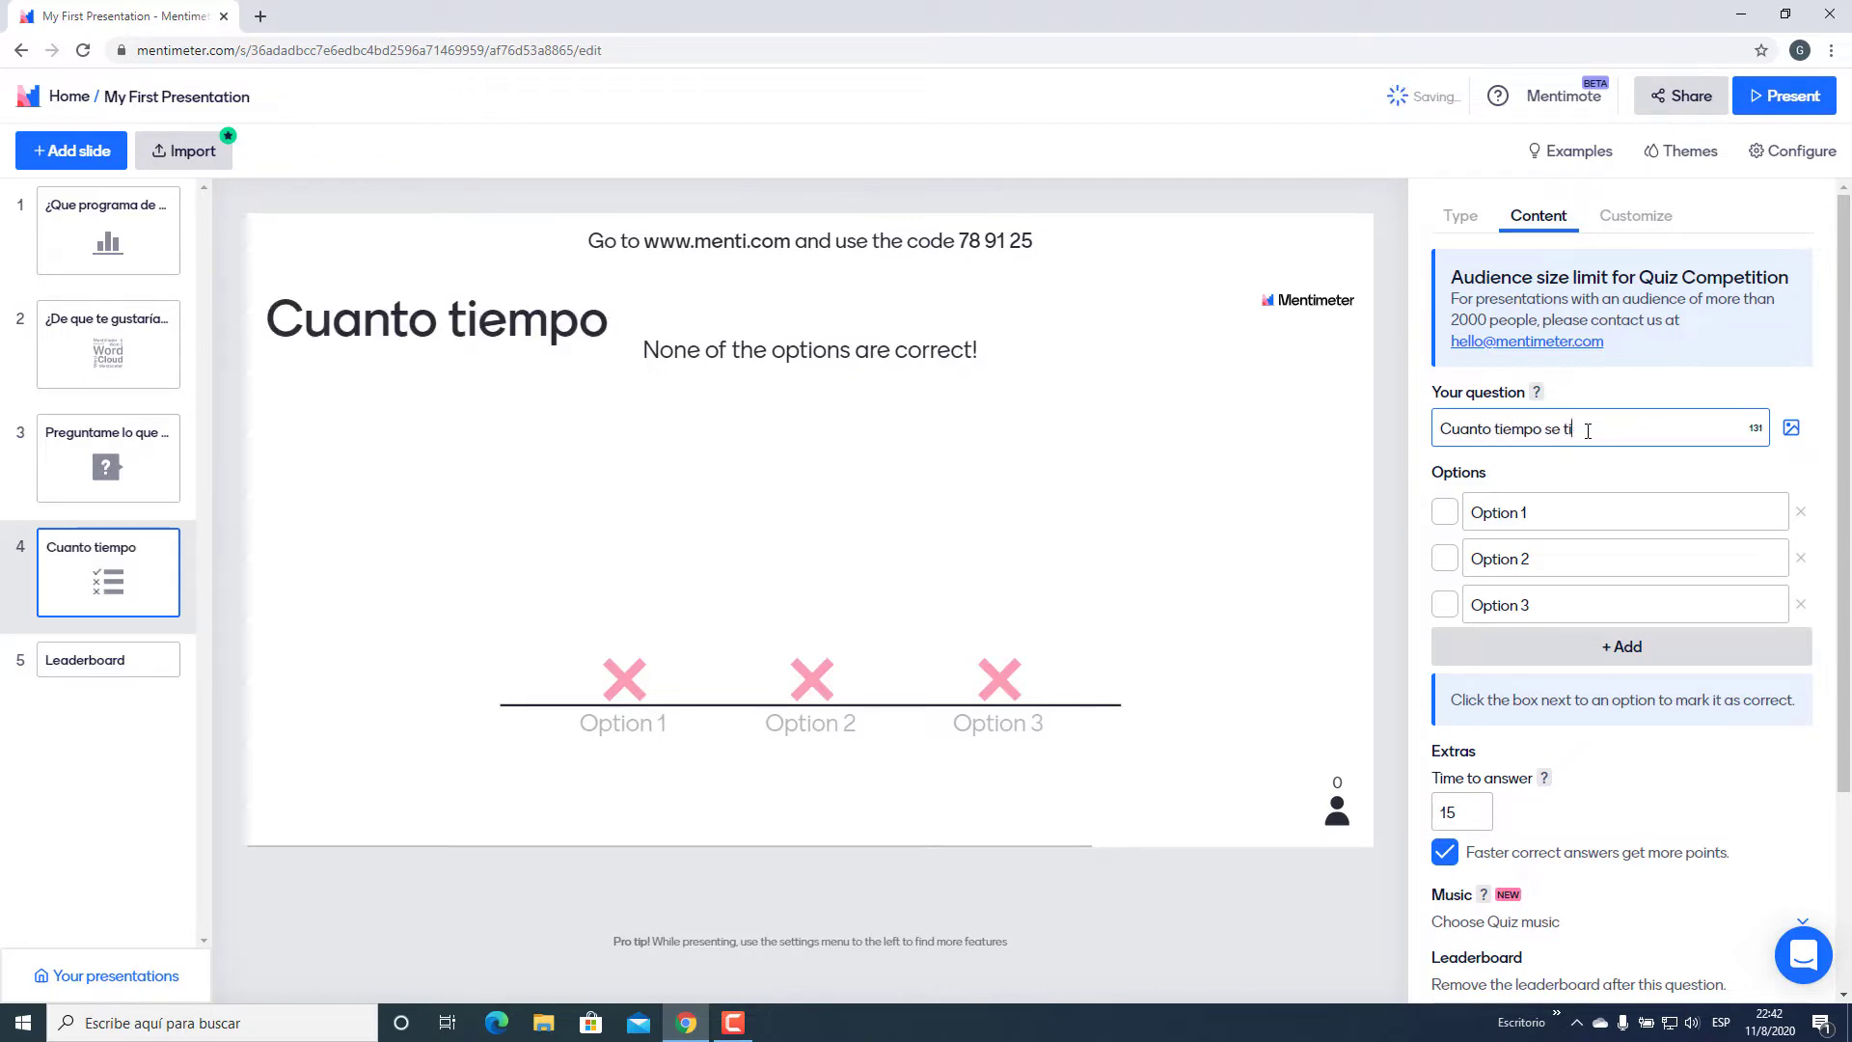
{"action": "type", "text": "ene en una cuenta"}
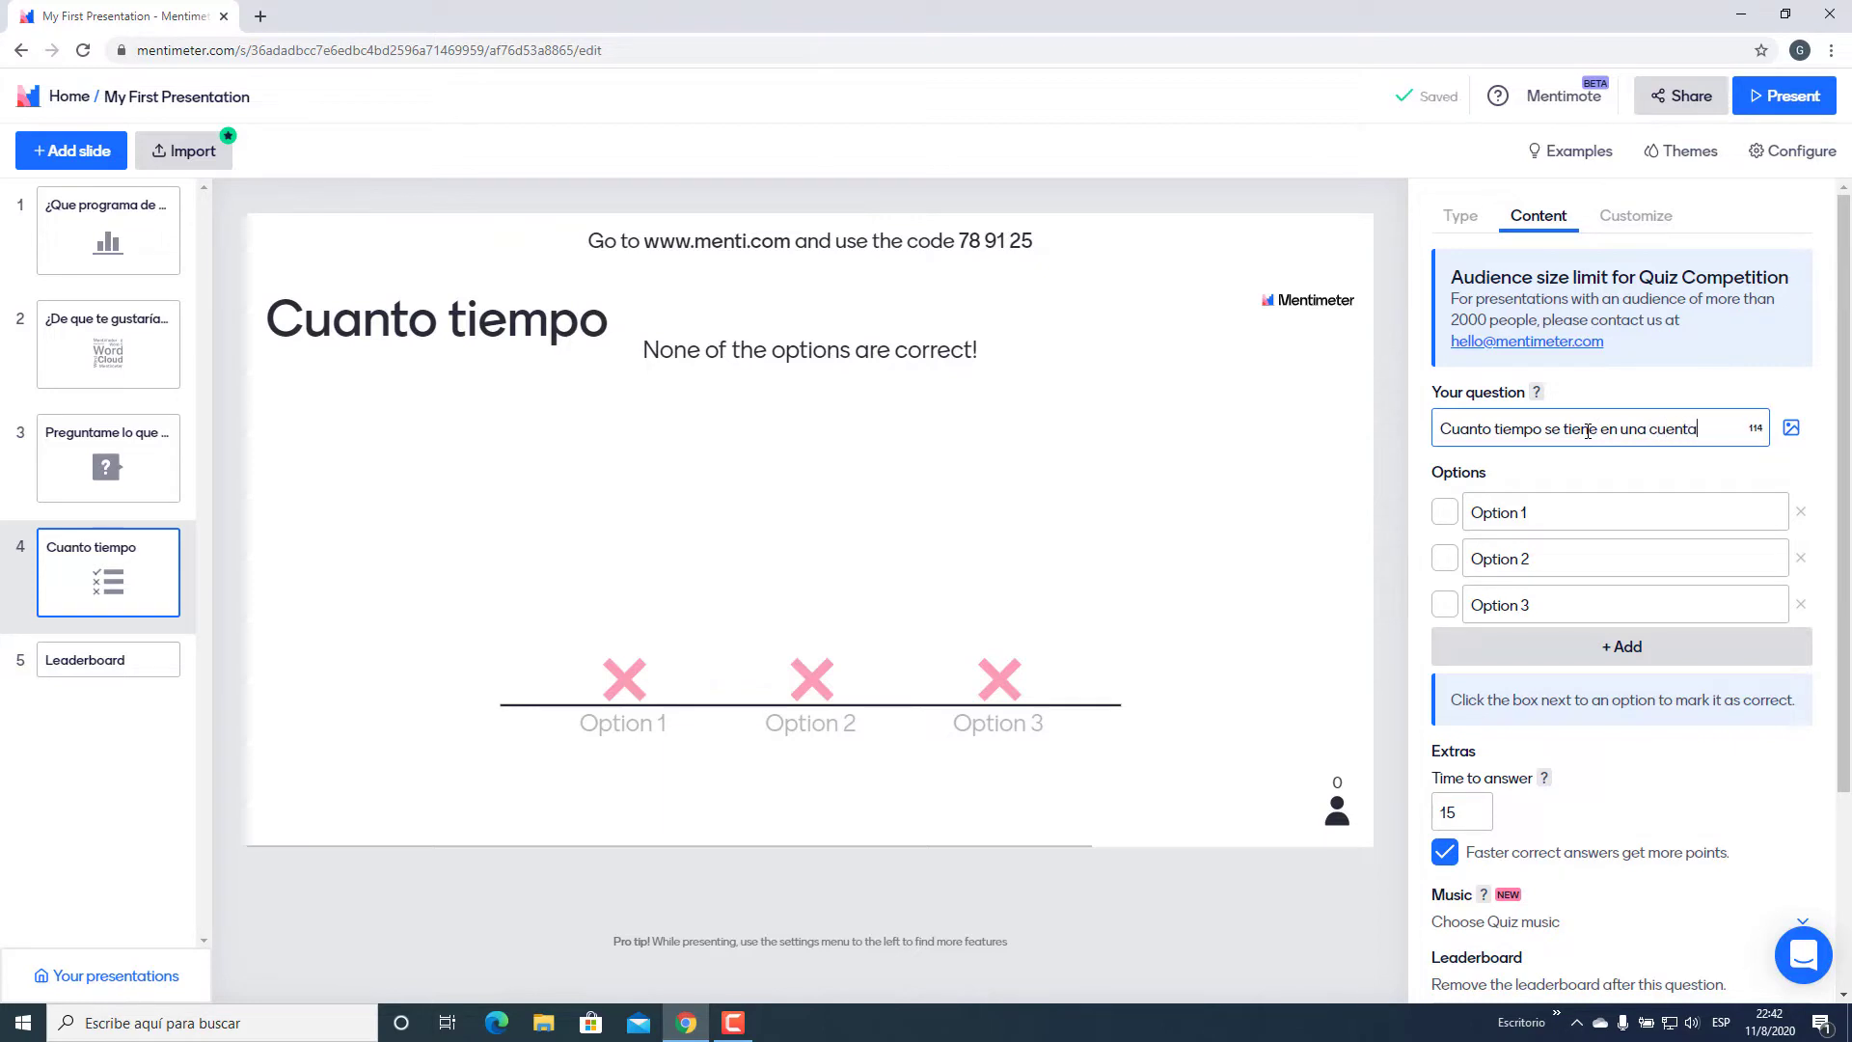
{"action": "type", "text": " gratuita de"}
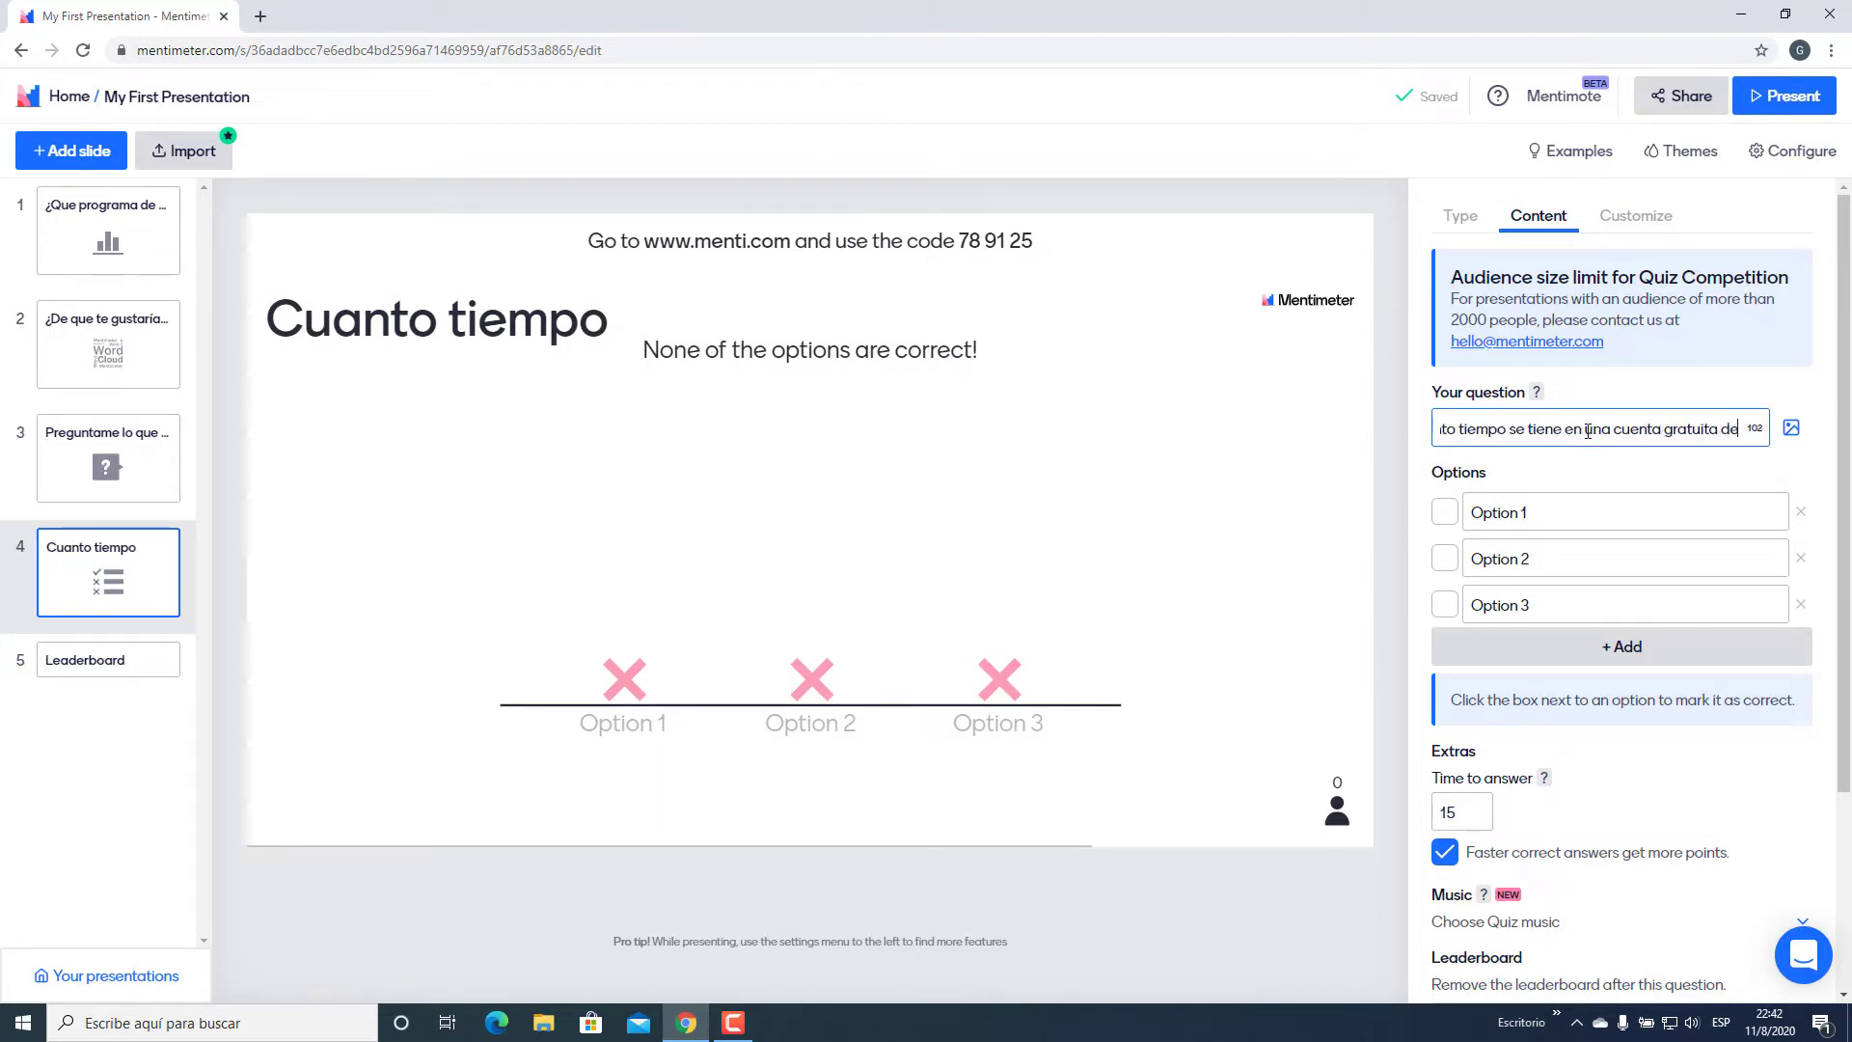
{"action": "type", "text": " zoom pa"}
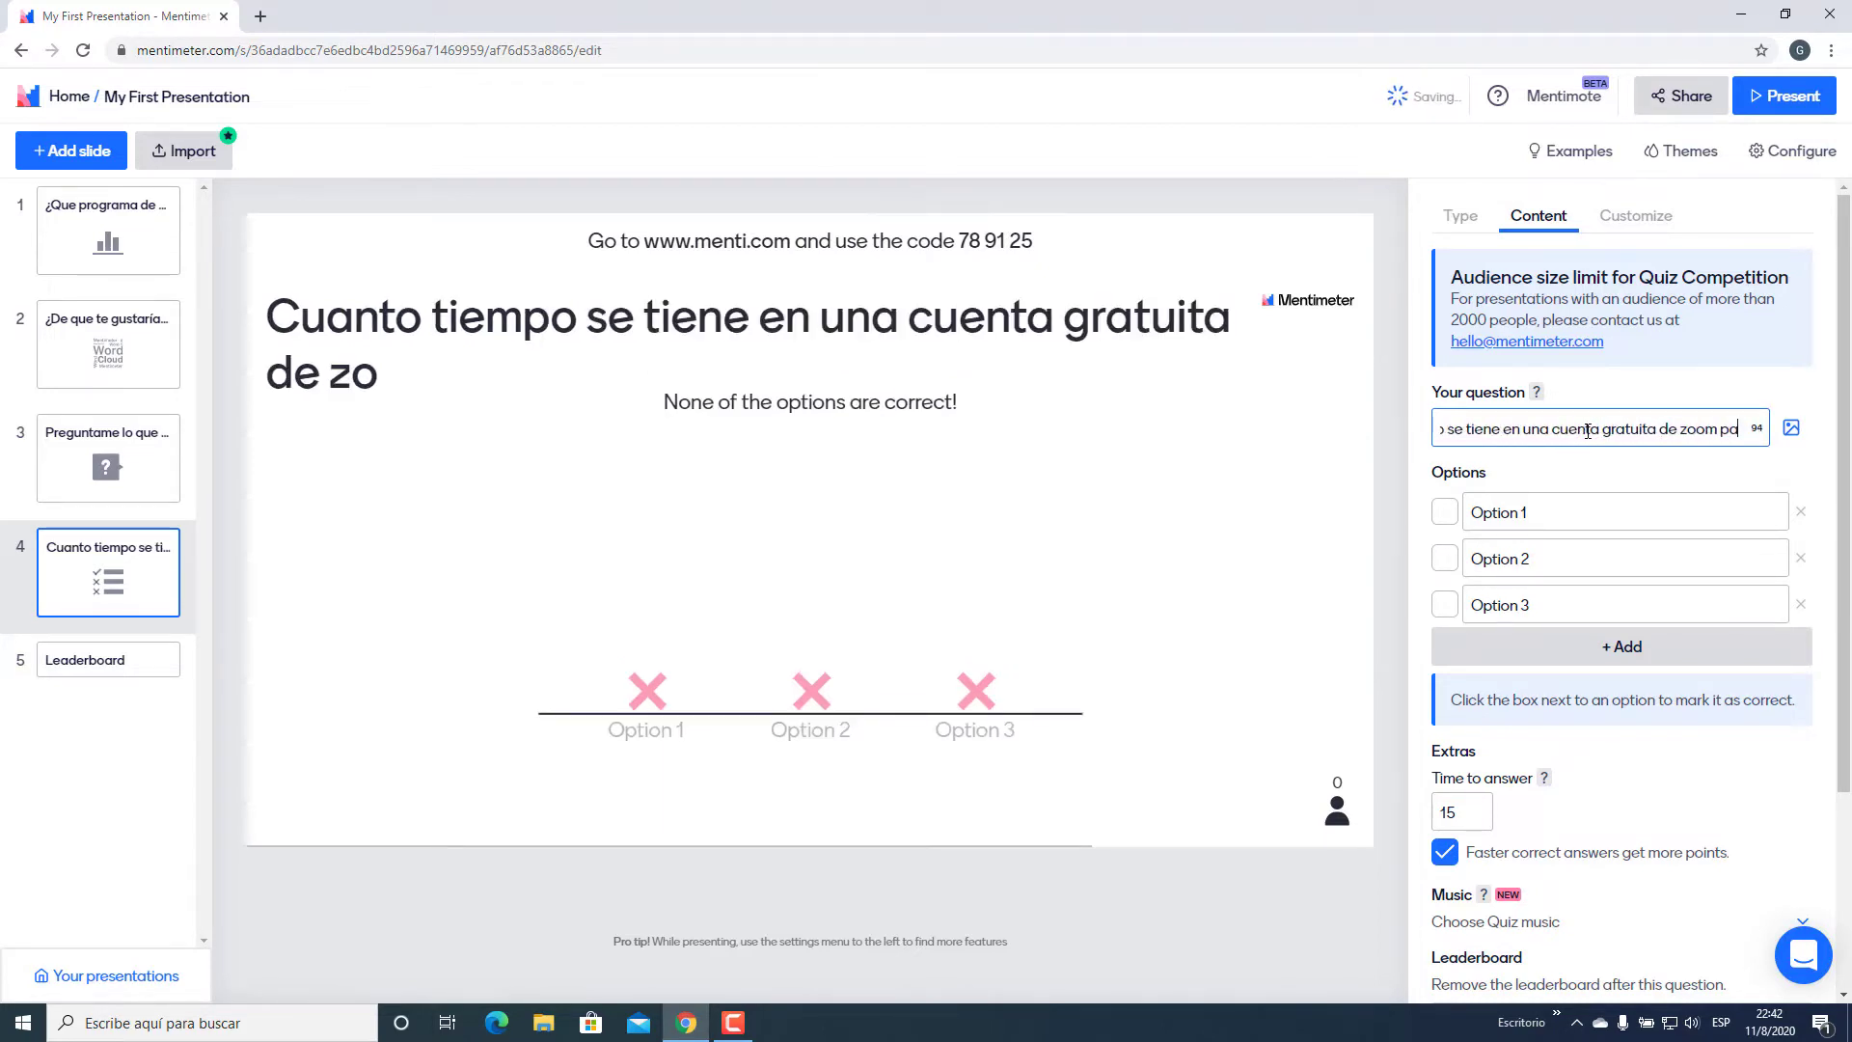
{"action": "type", "text": "ra hacer un"}
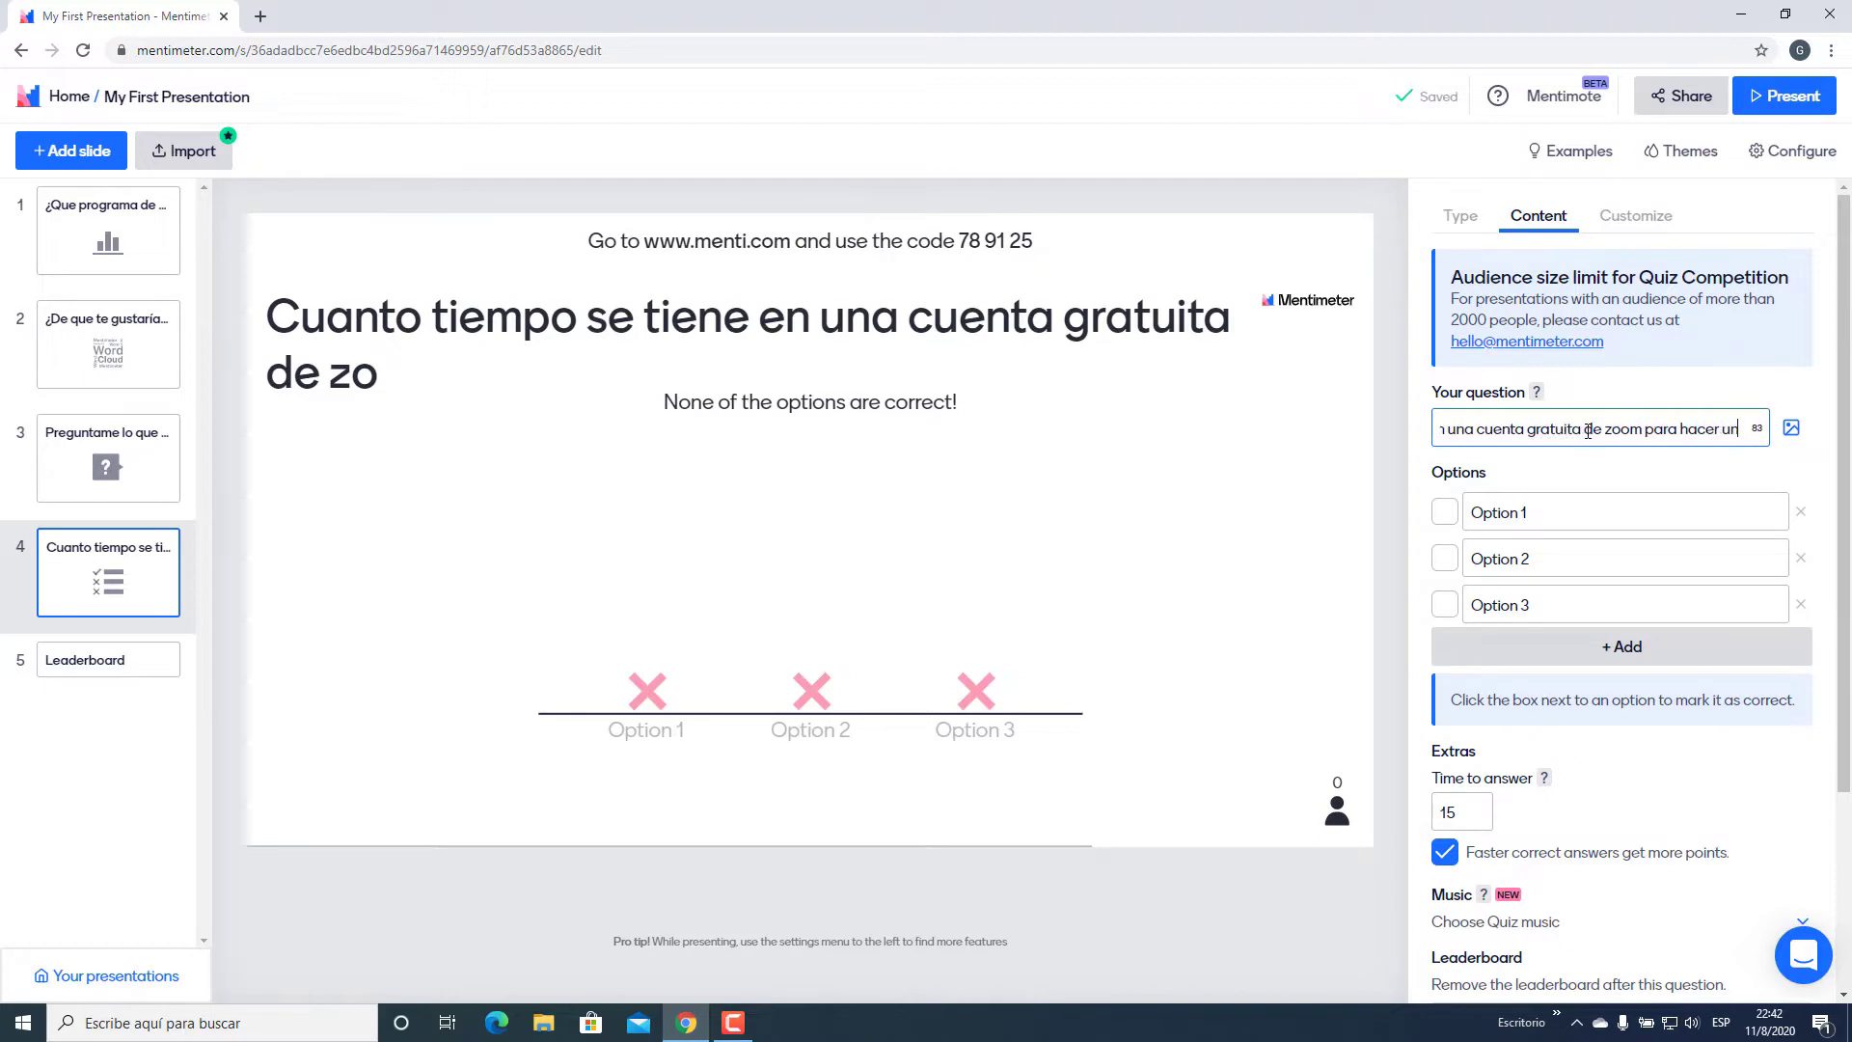
{"action": "type", "text": "a reuni"}
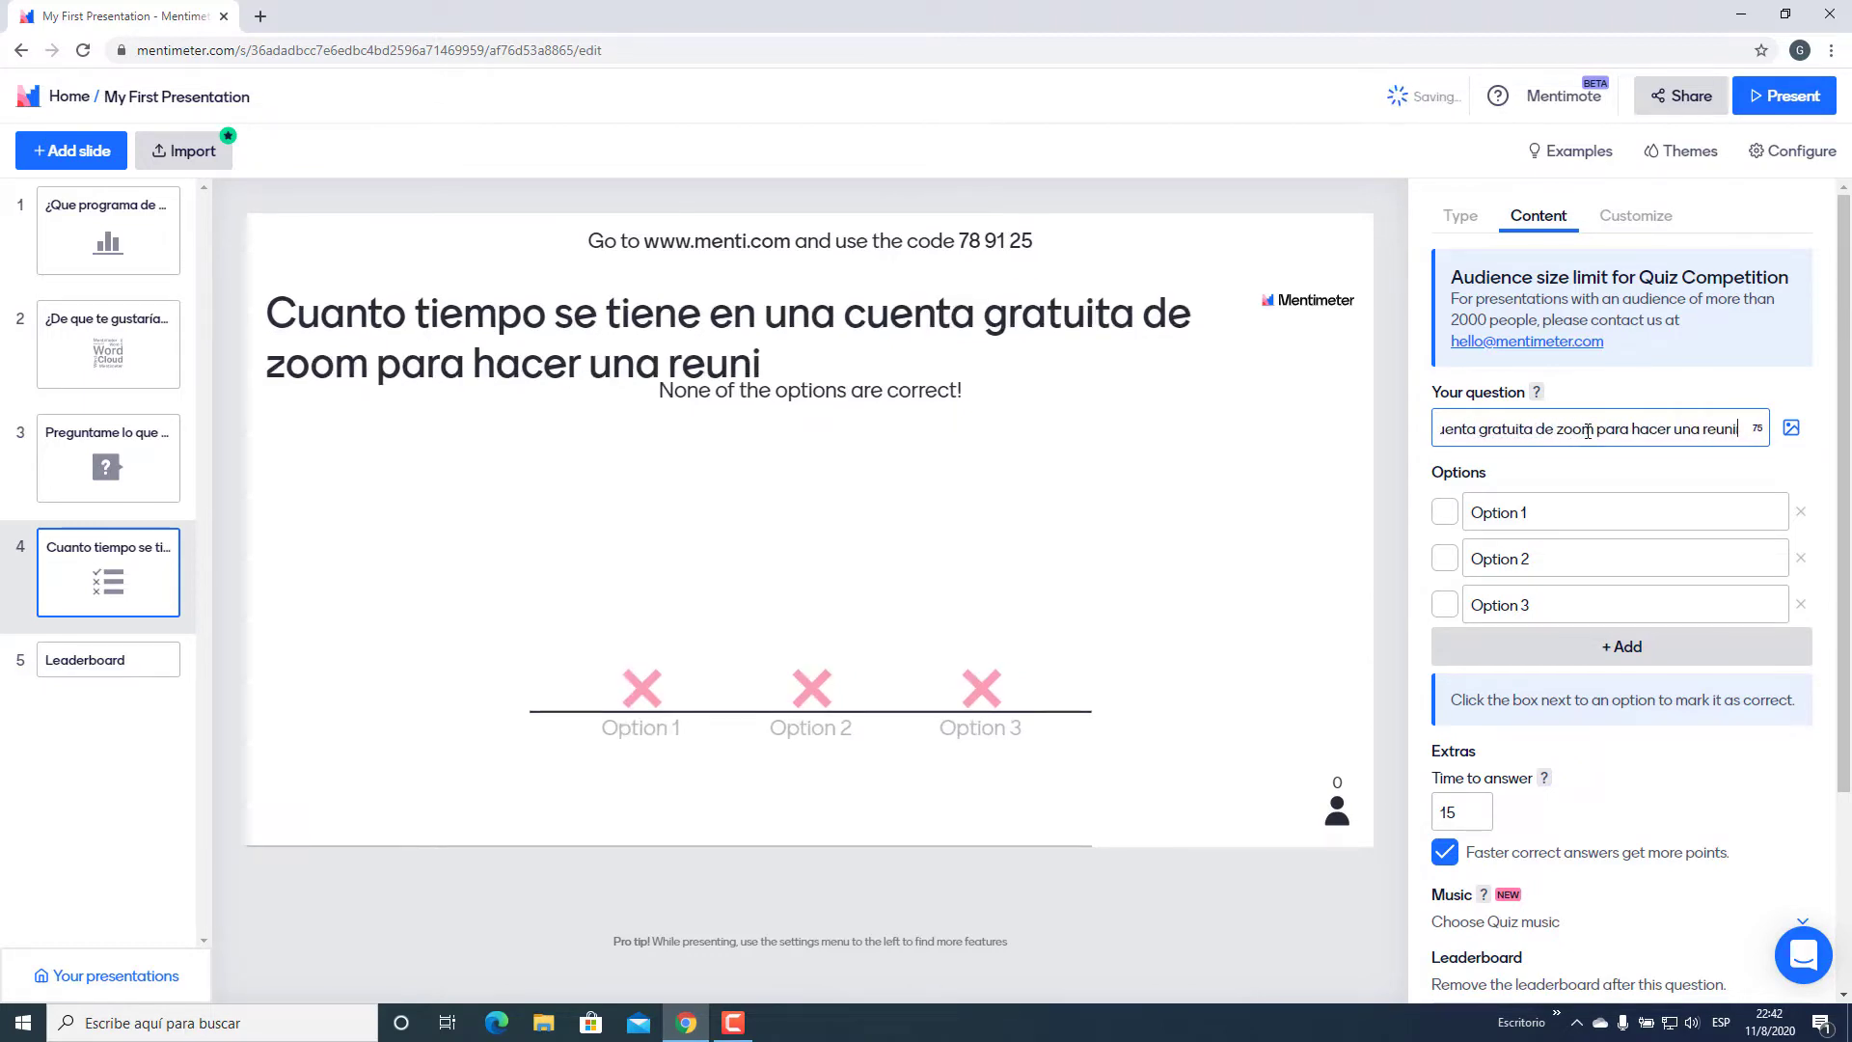
{"action": "type", "text": "ón de mas d"}
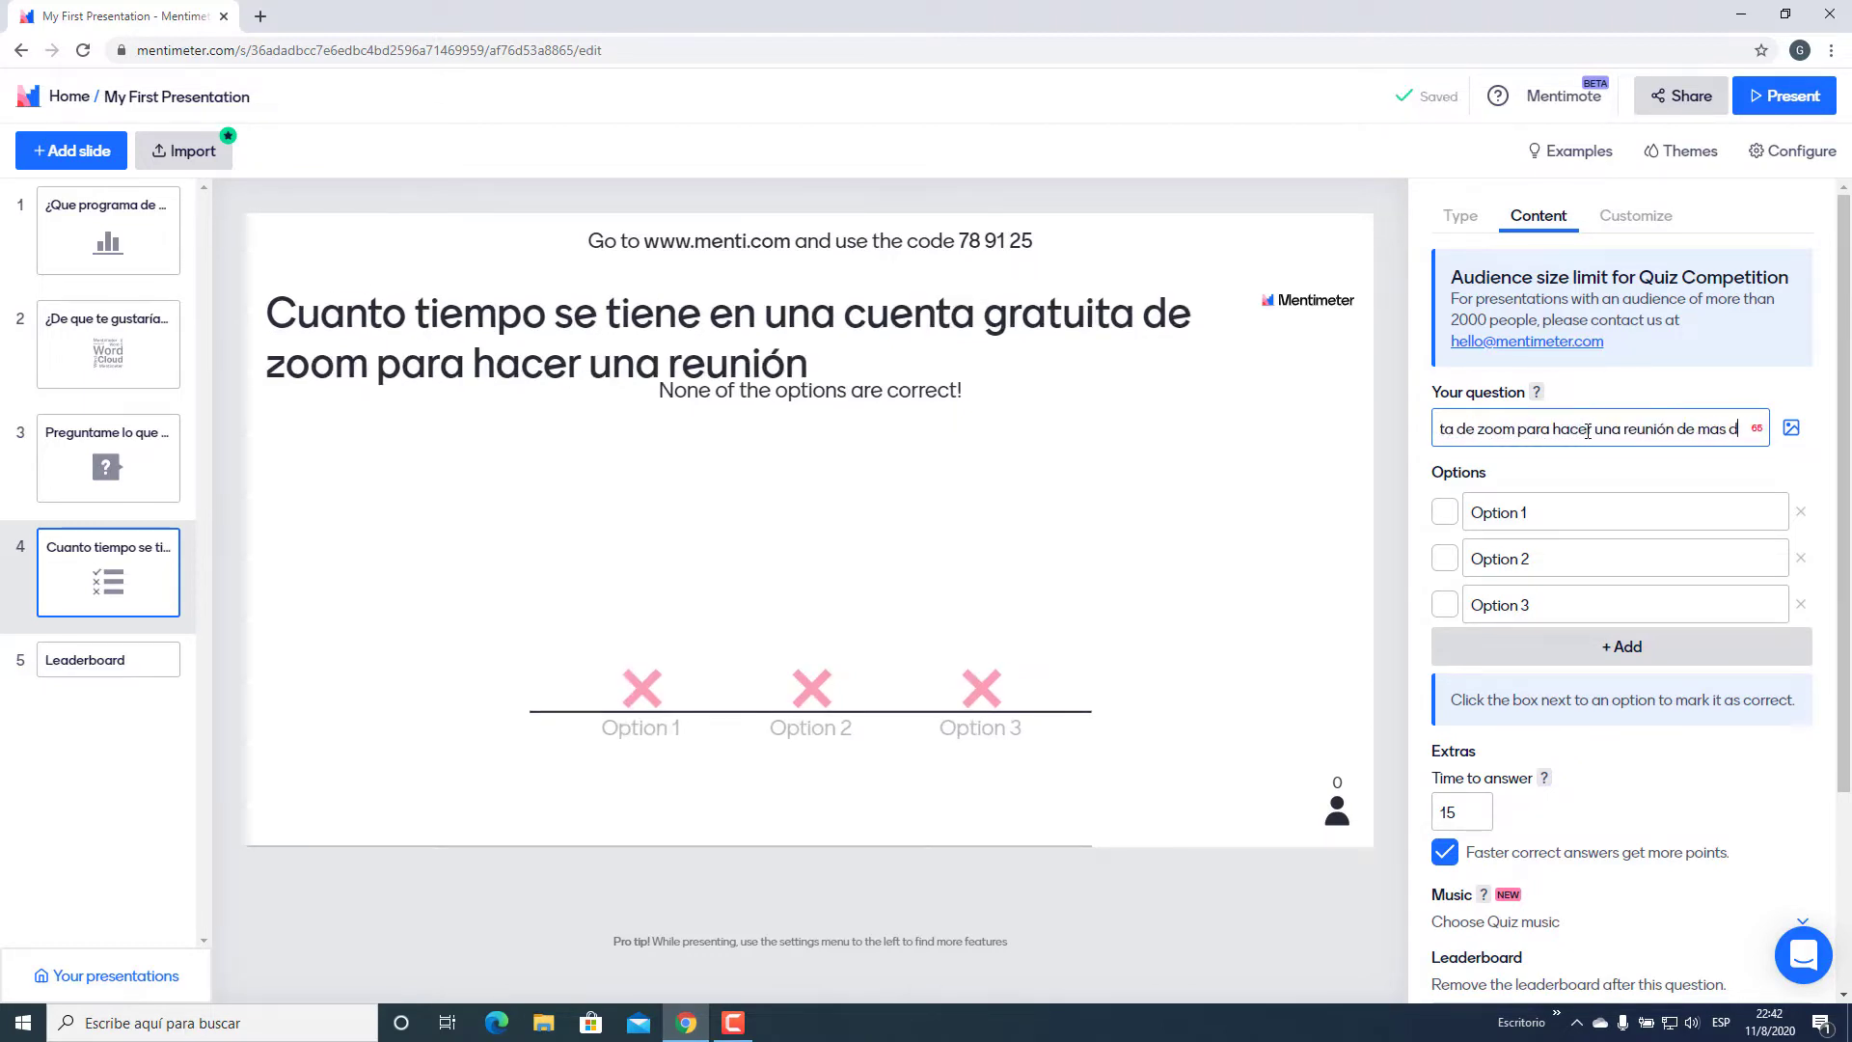
{"action": "type", "text": "e 2 personas."}
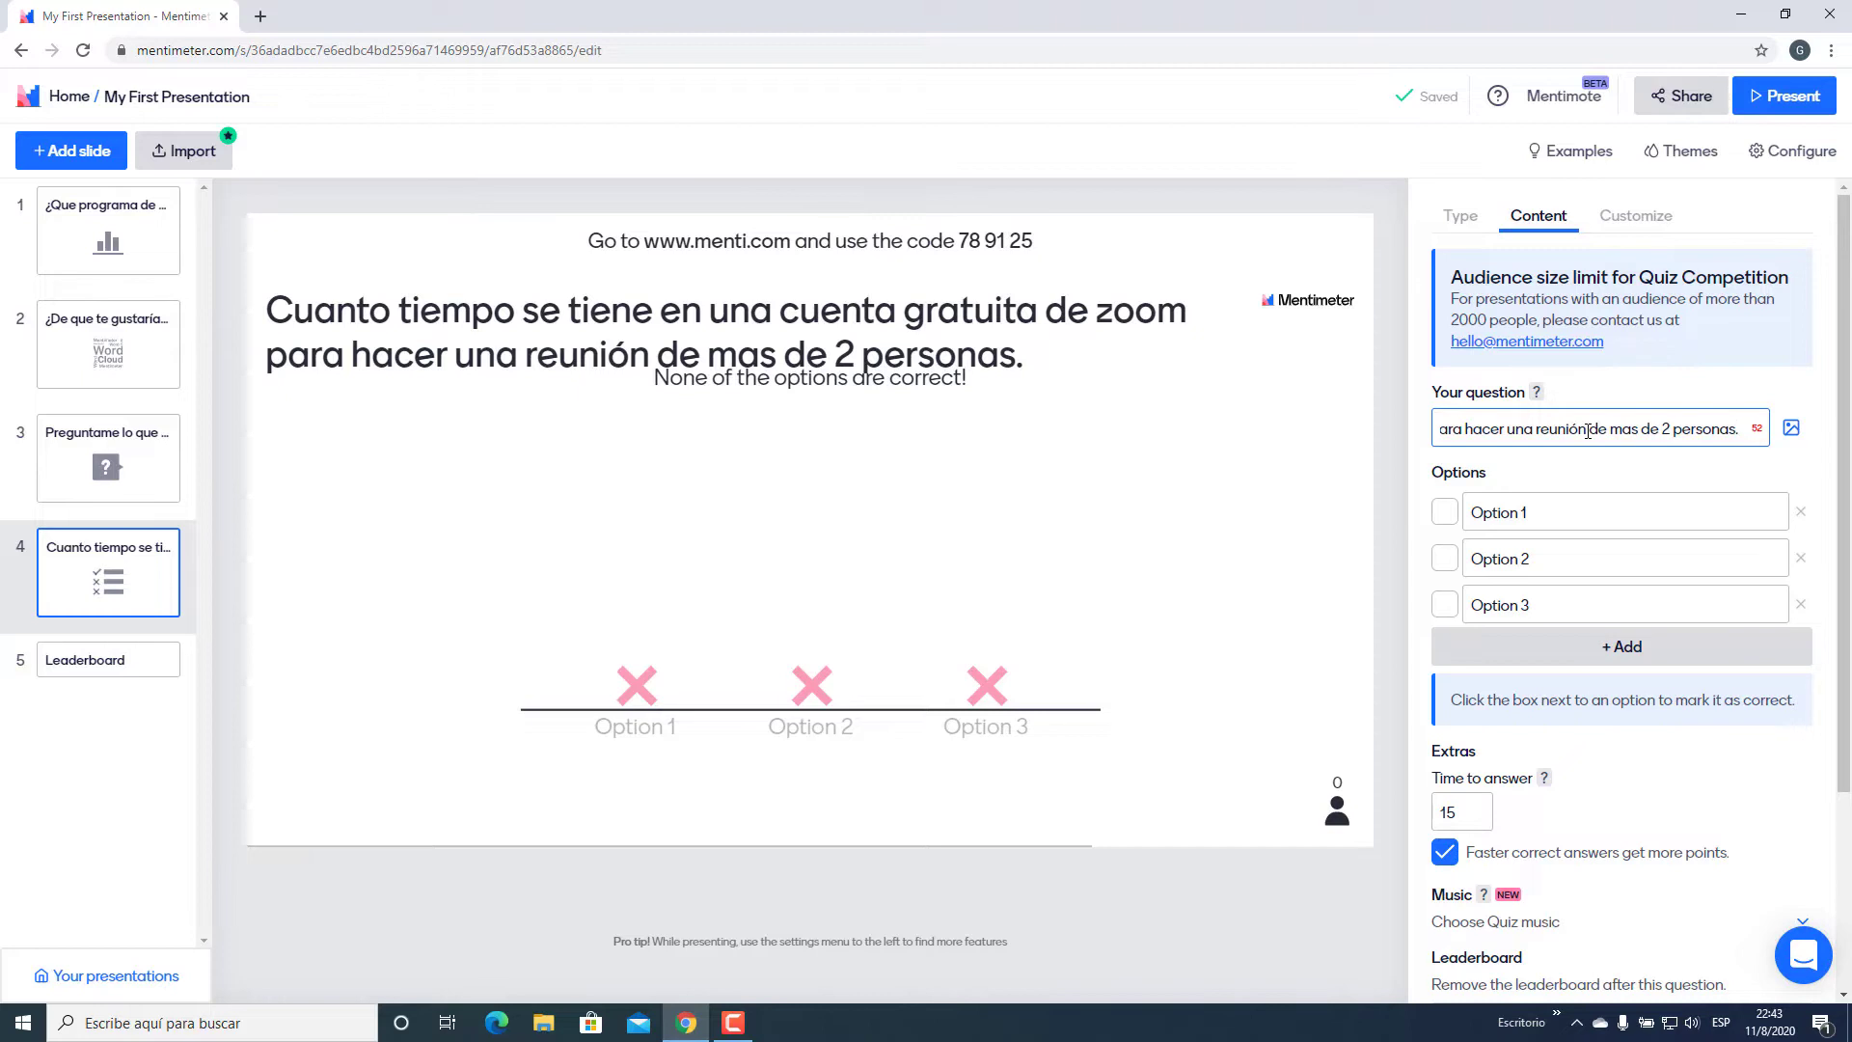
Name the quiz options "Ilimitado", "50 Minutos" and "40 Minutos", and mark "40 Minutos" as the correct answer
{"action": "left_click", "coordinate": [1533, 514]}
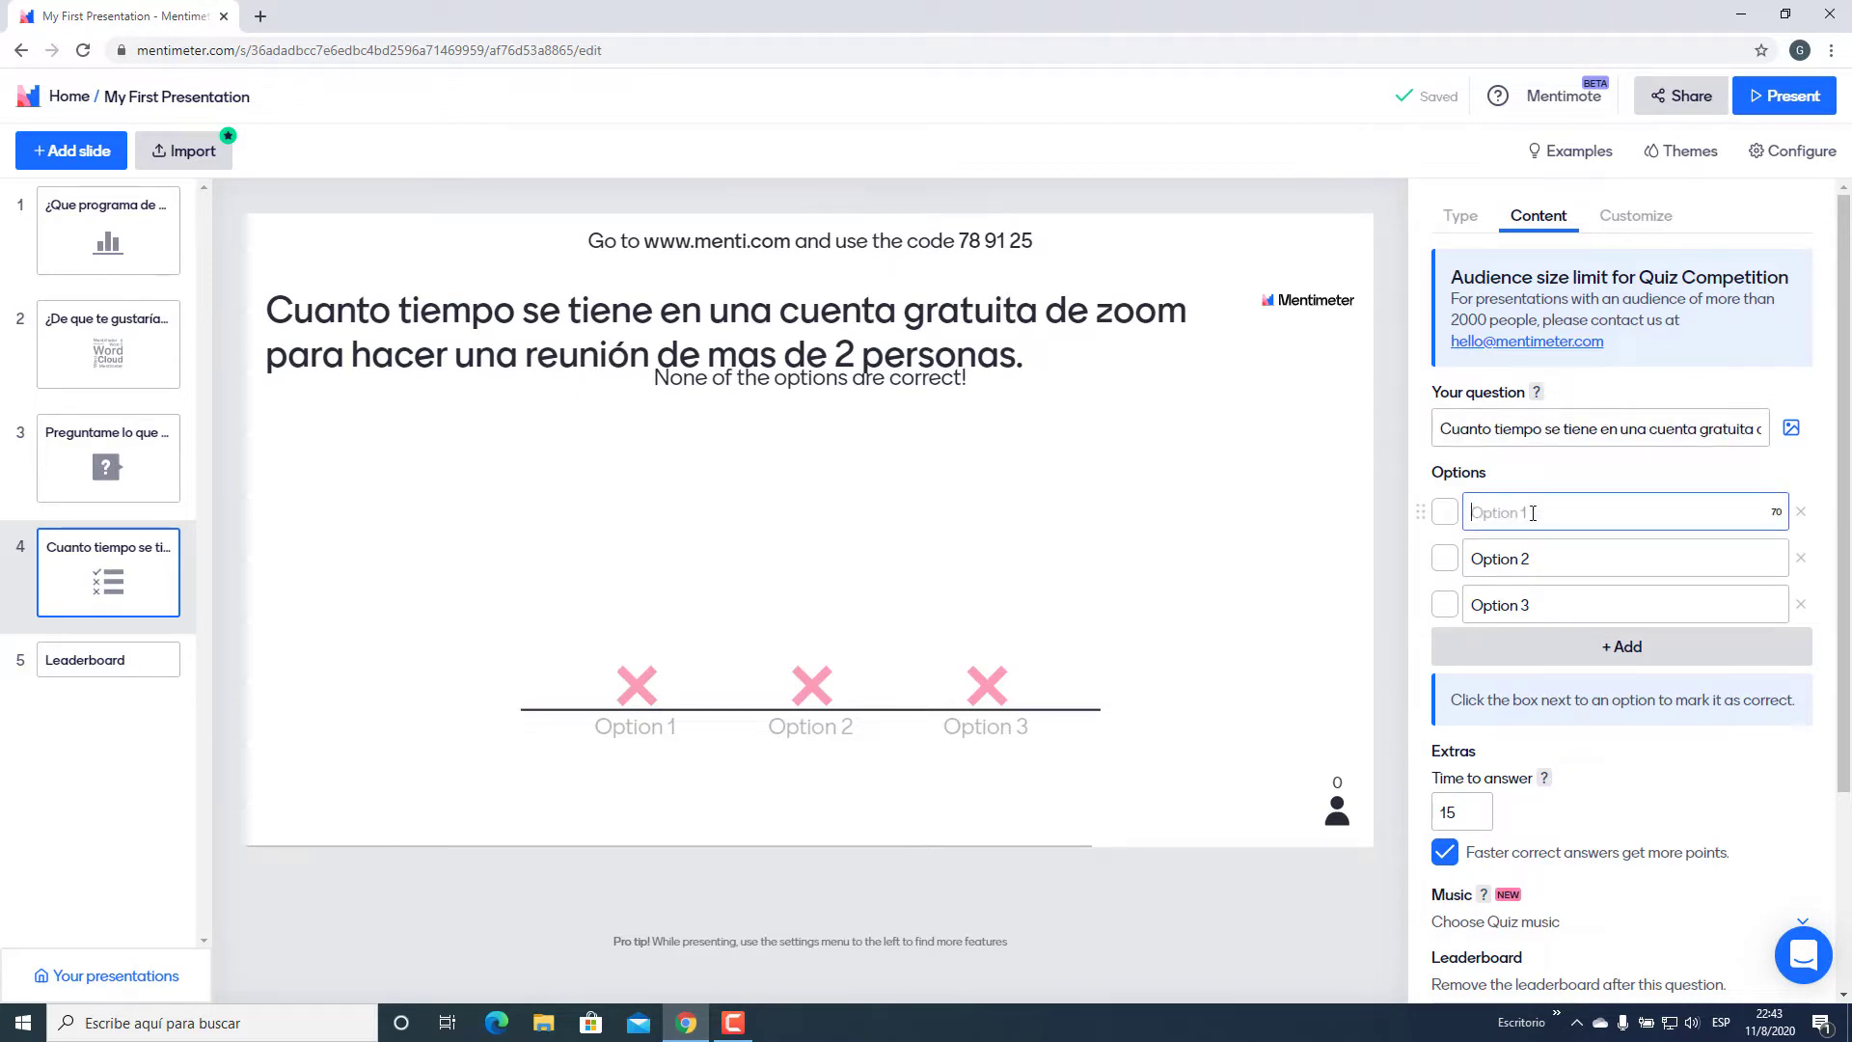
{"action": "type", "text": "Ilimitado"}
{"action": "key", "text": "Tab"}
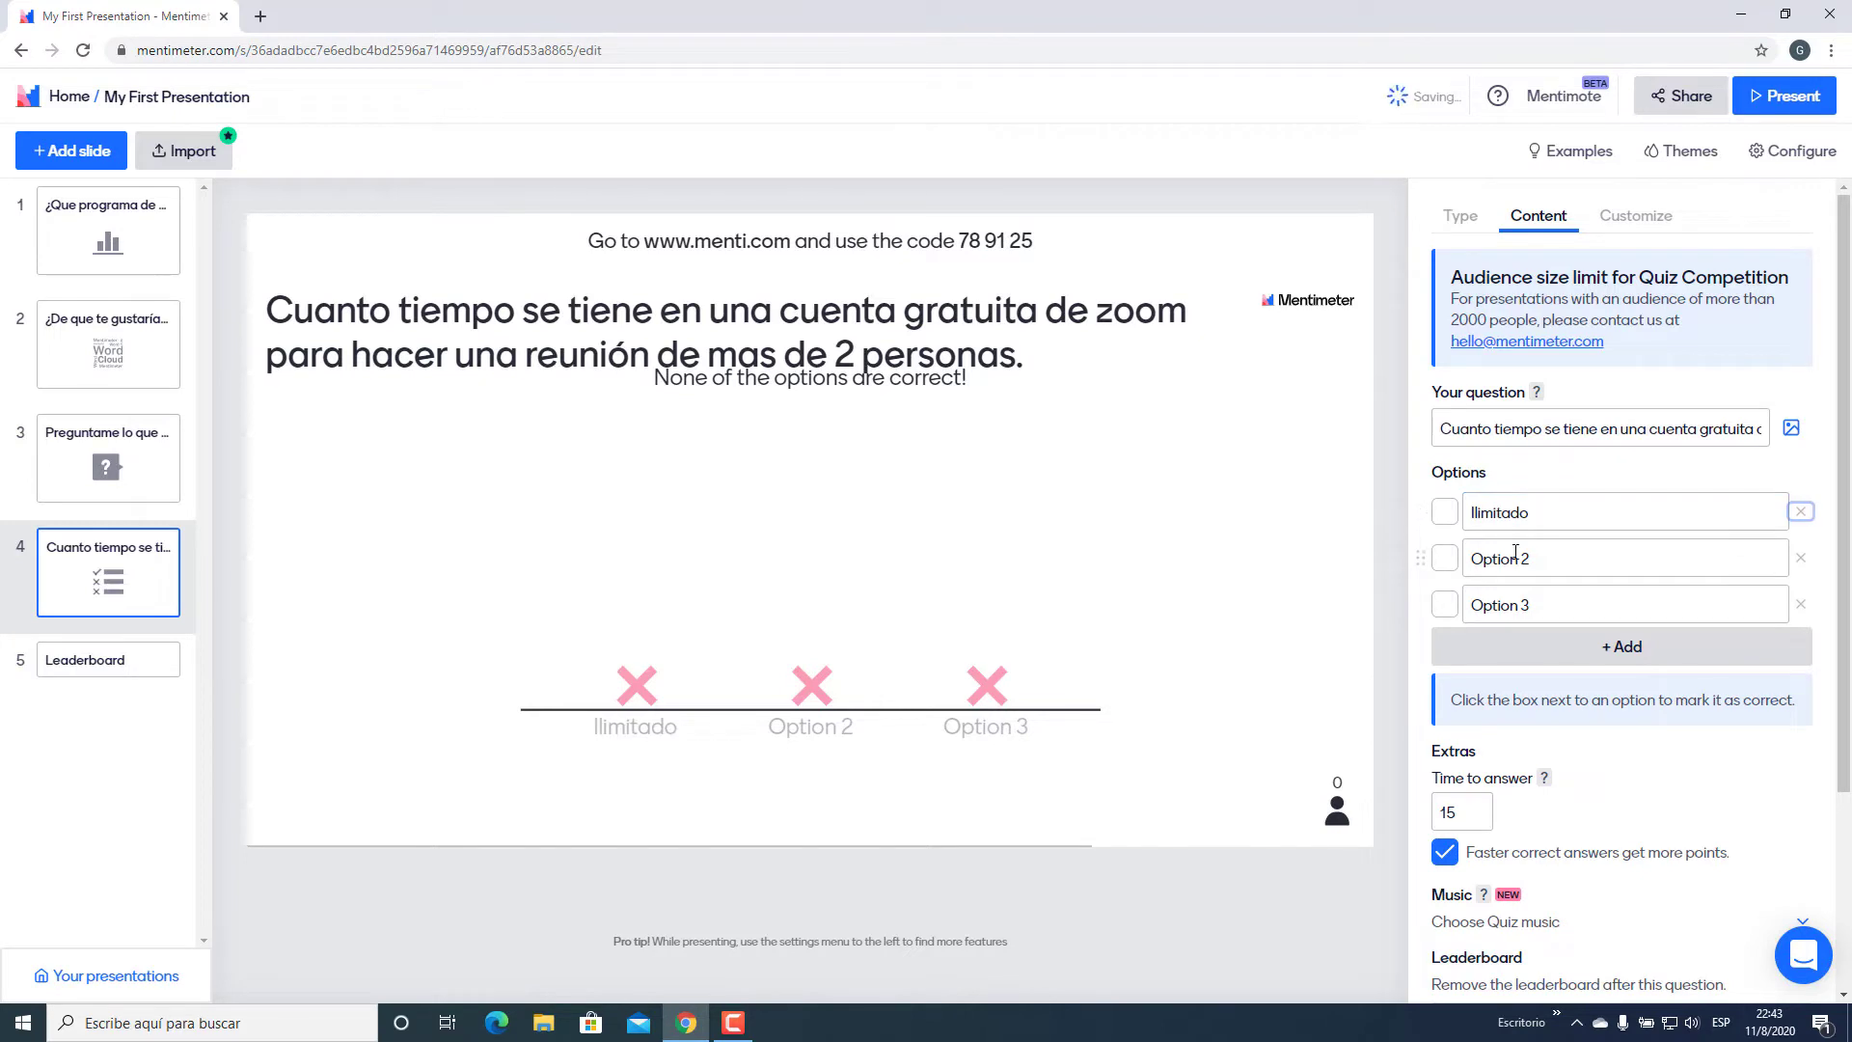
{"action": "left_click", "coordinate": [1516, 552]}
{"action": "type", "text": "50 Minutos"}
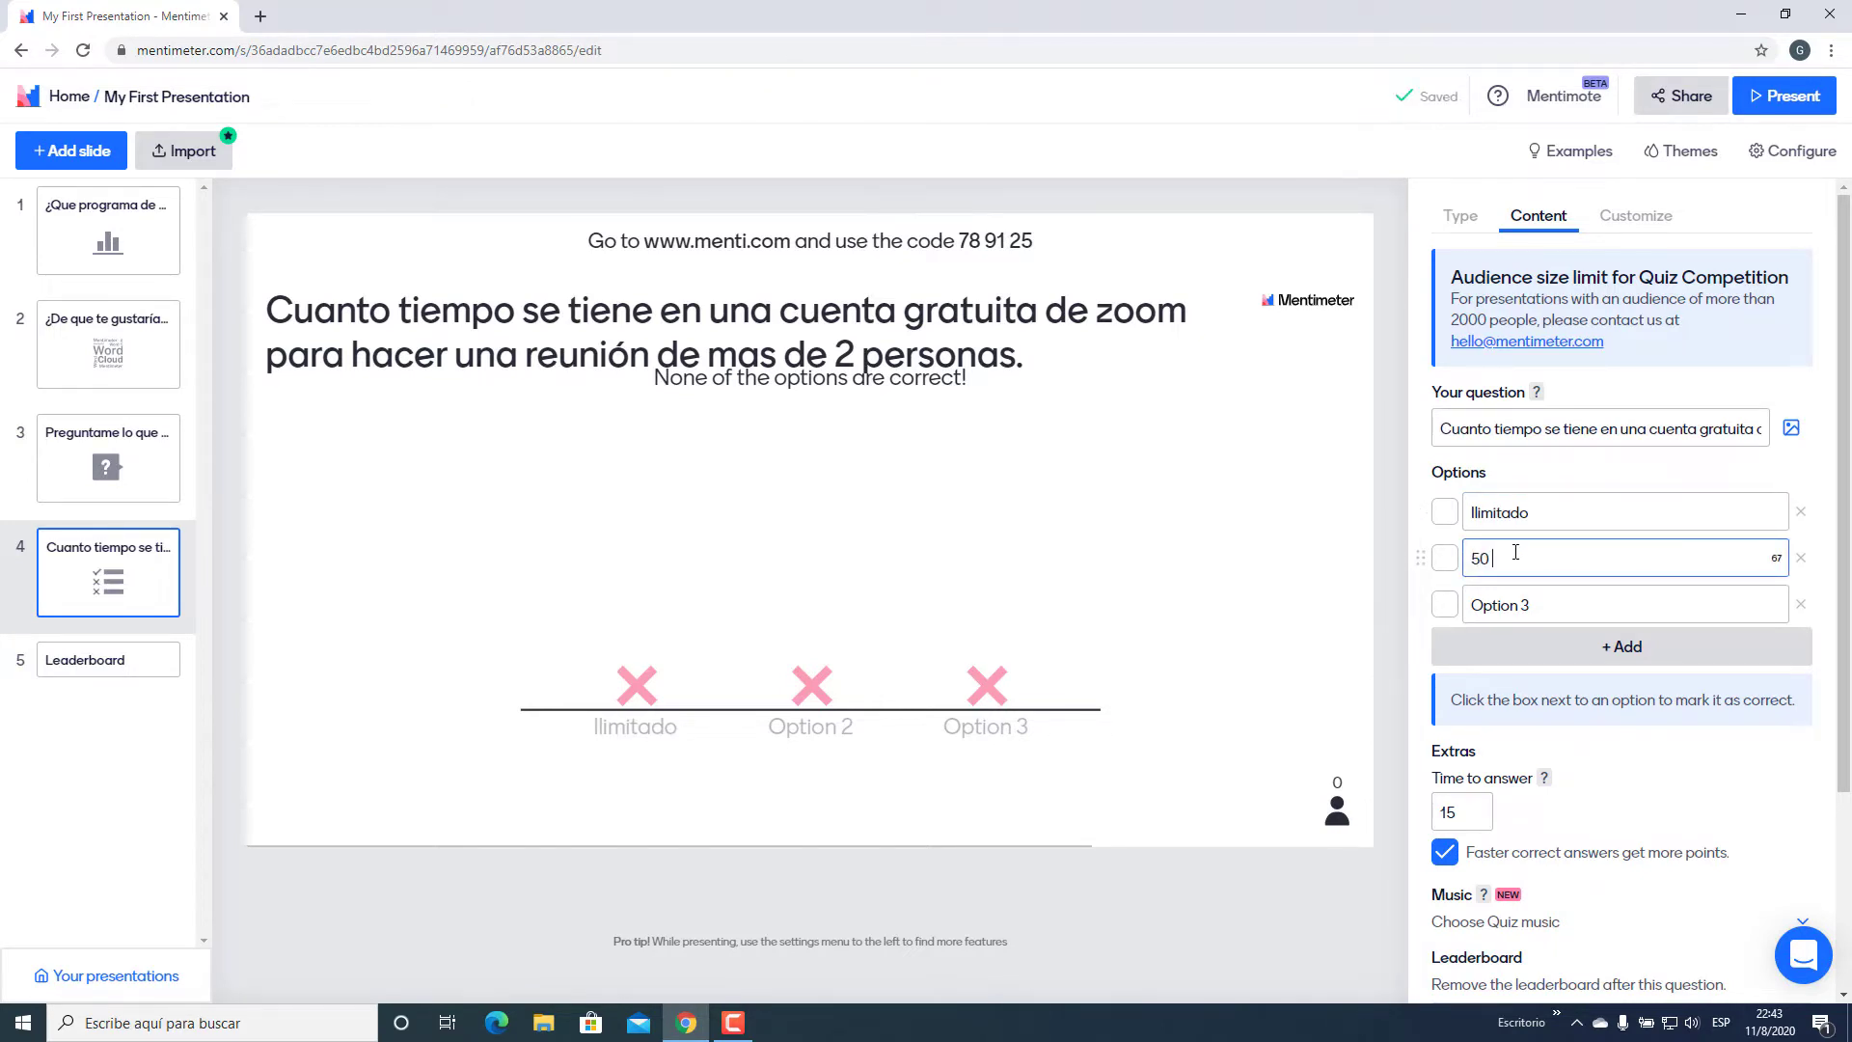
{"action": "left_click", "coordinate": [1524, 606]}
{"action": "type", "text": "40 "}
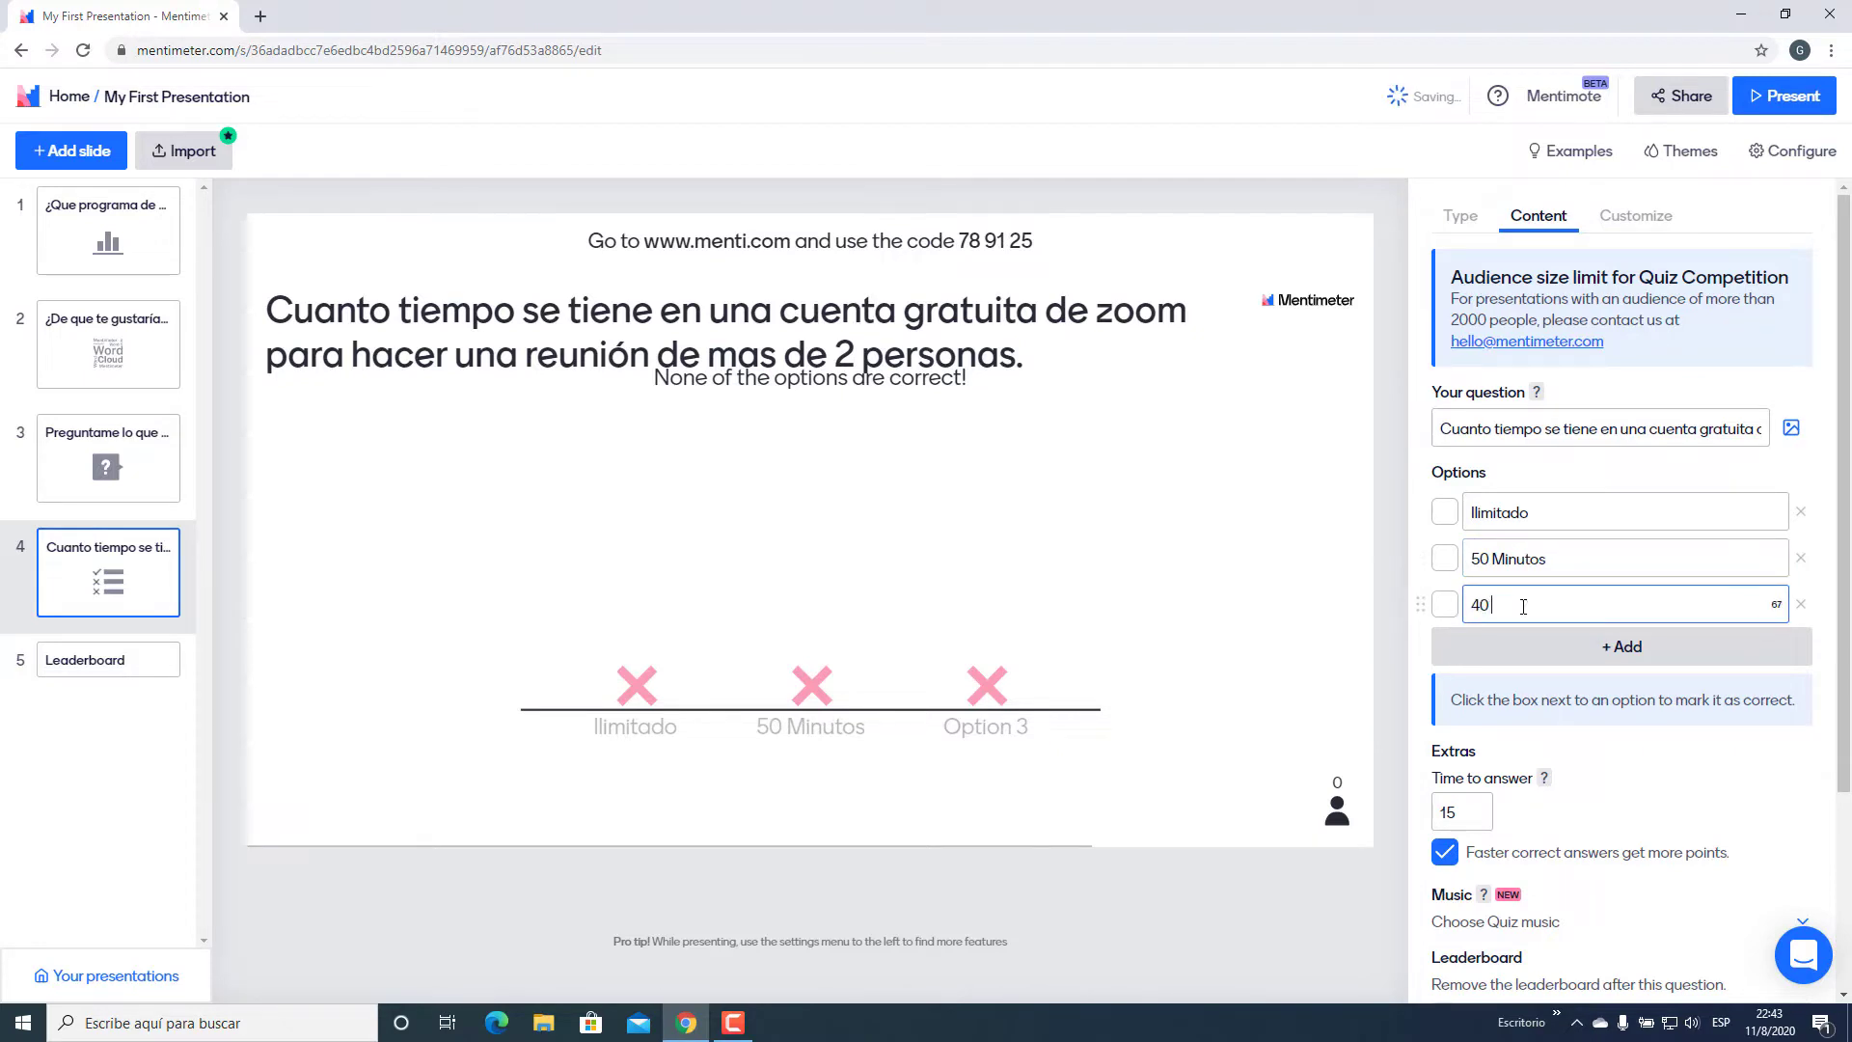
{"action": "type", "text": "Minutos"}
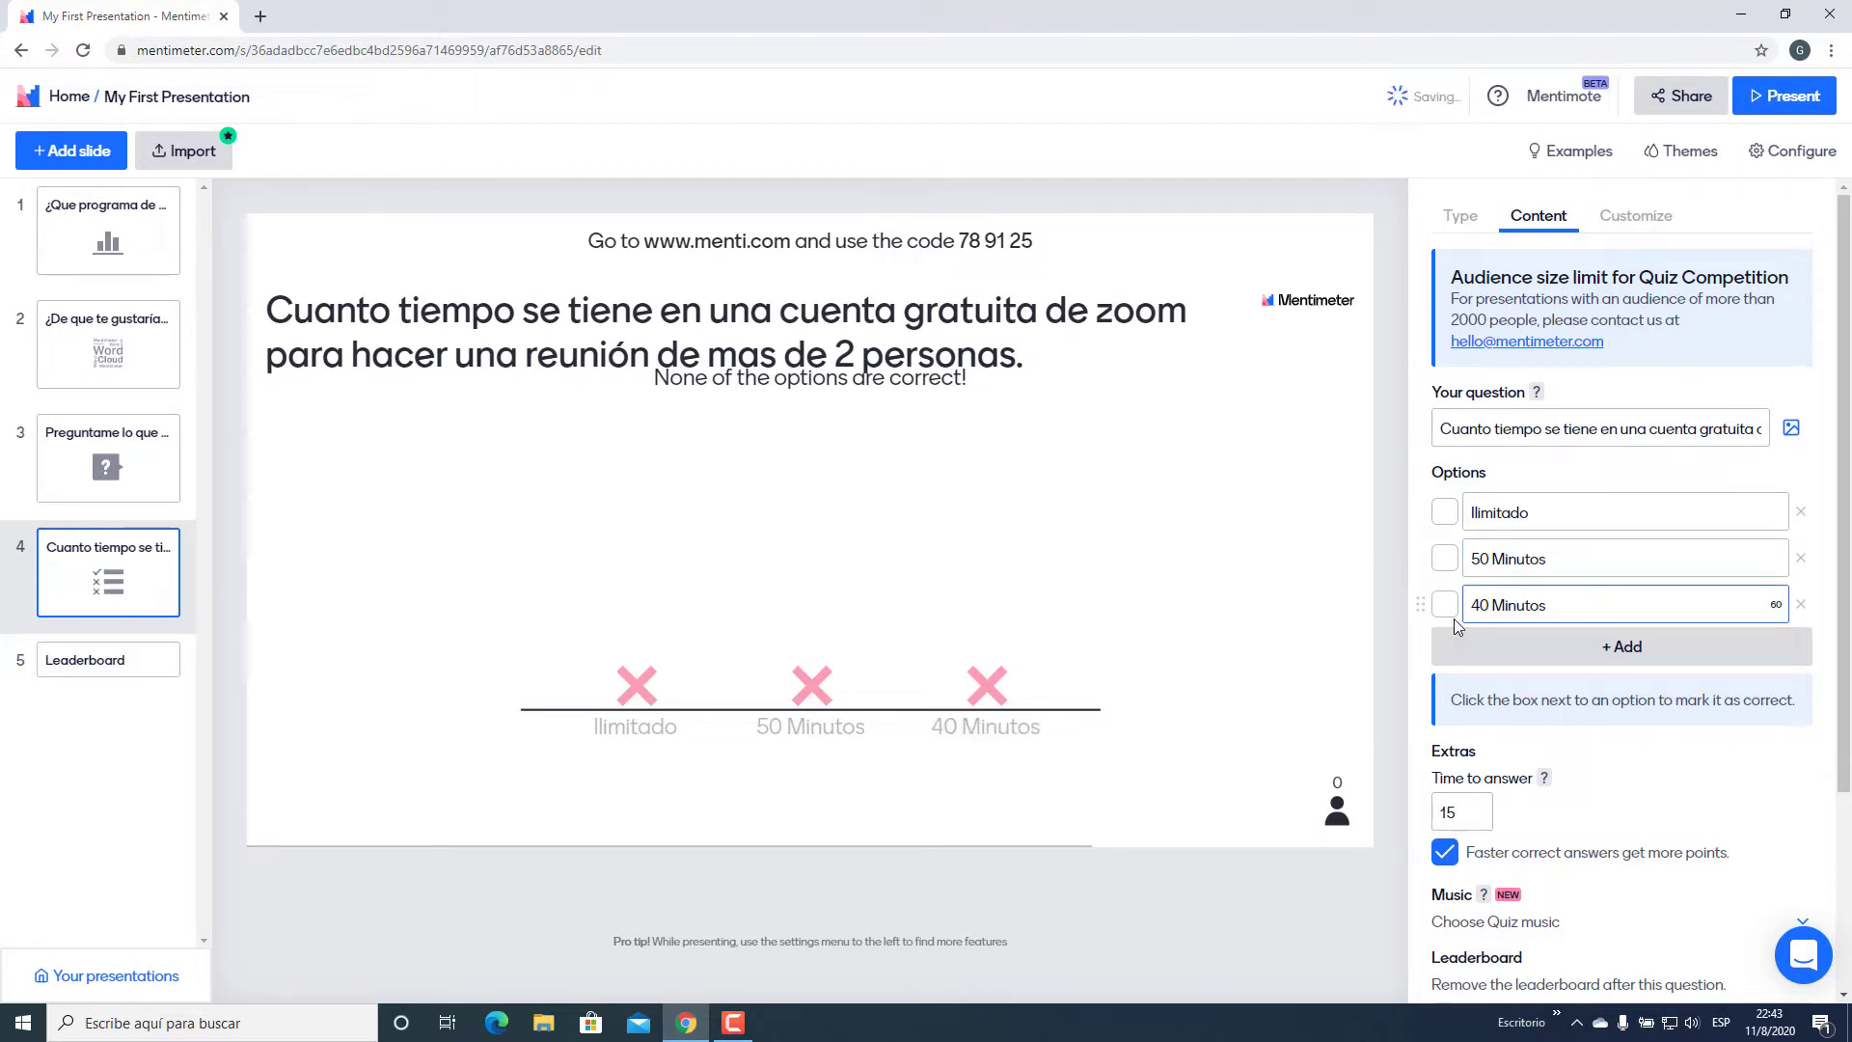
{"action": "left_click", "coordinate": [1465, 612]}
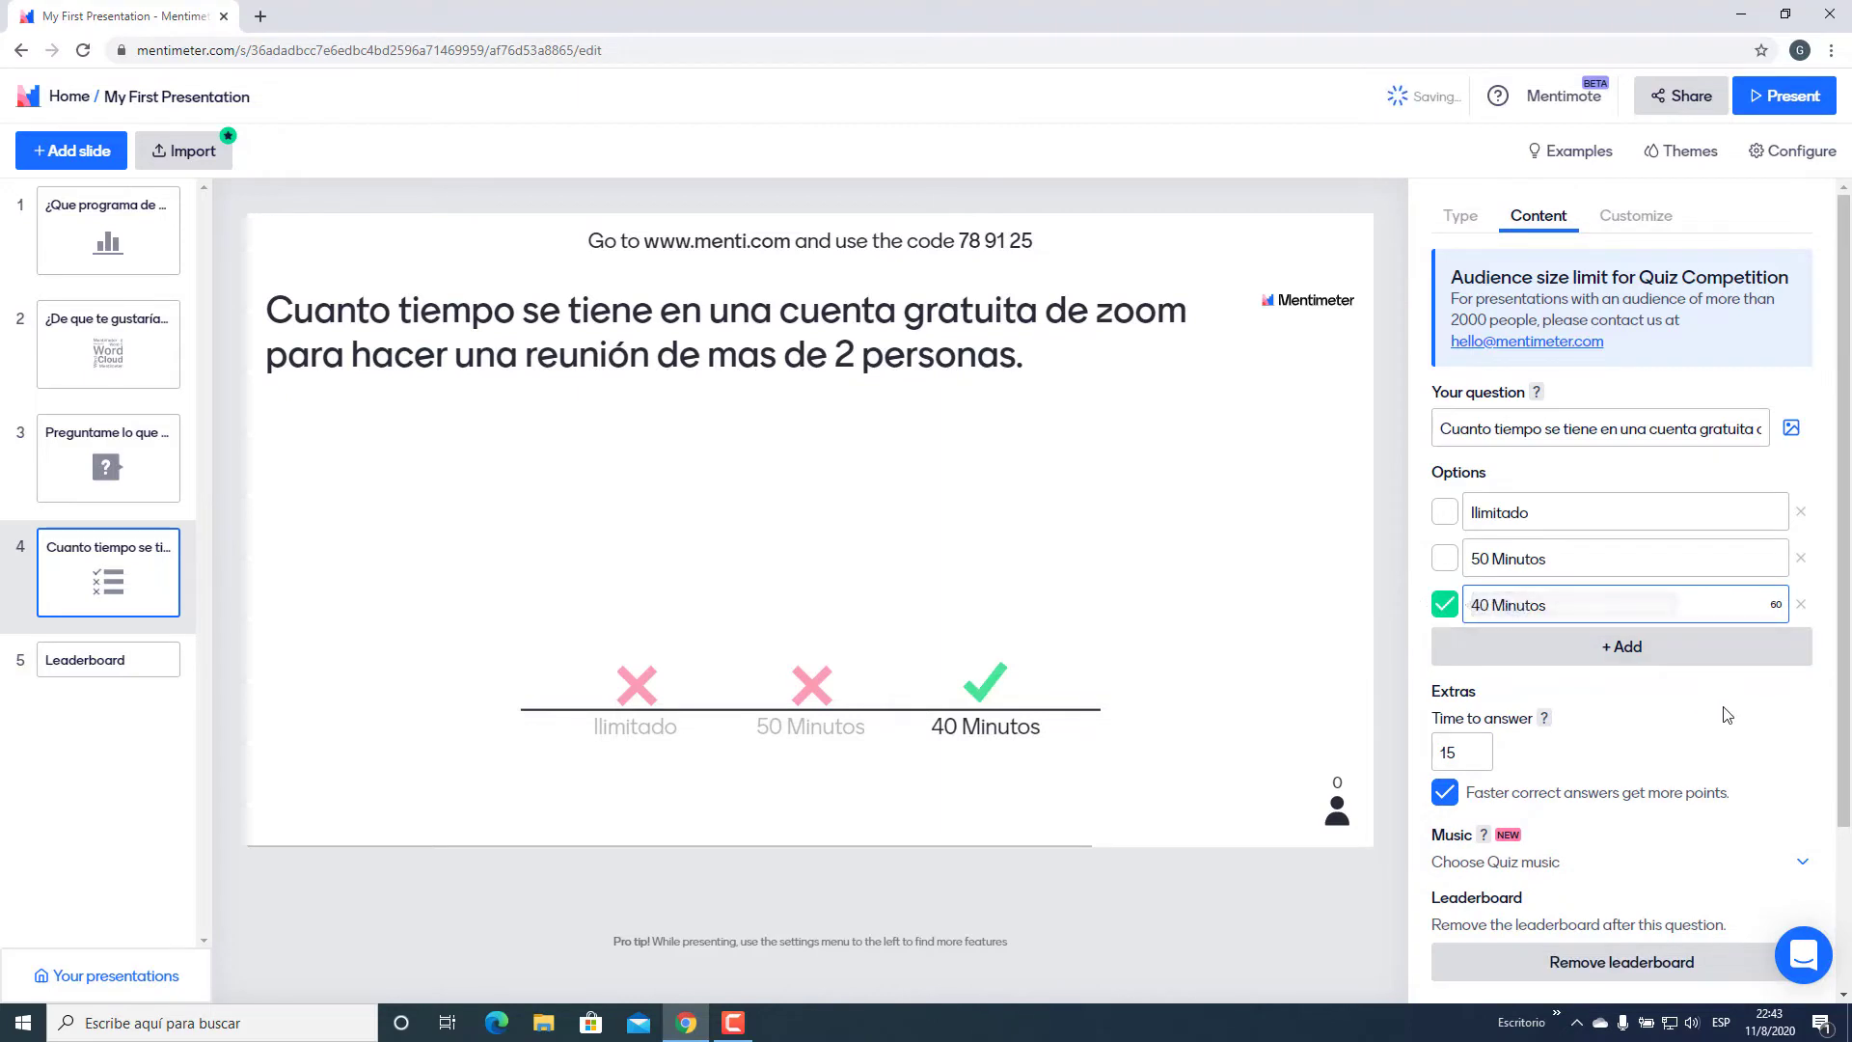
List the available quiz music and briefly preview the track "A One Way Ticket Too Much"
{"action": "scroll", "coordinate": [1651, 774], "scroll_direction": "down", "scroll_amount": 3}
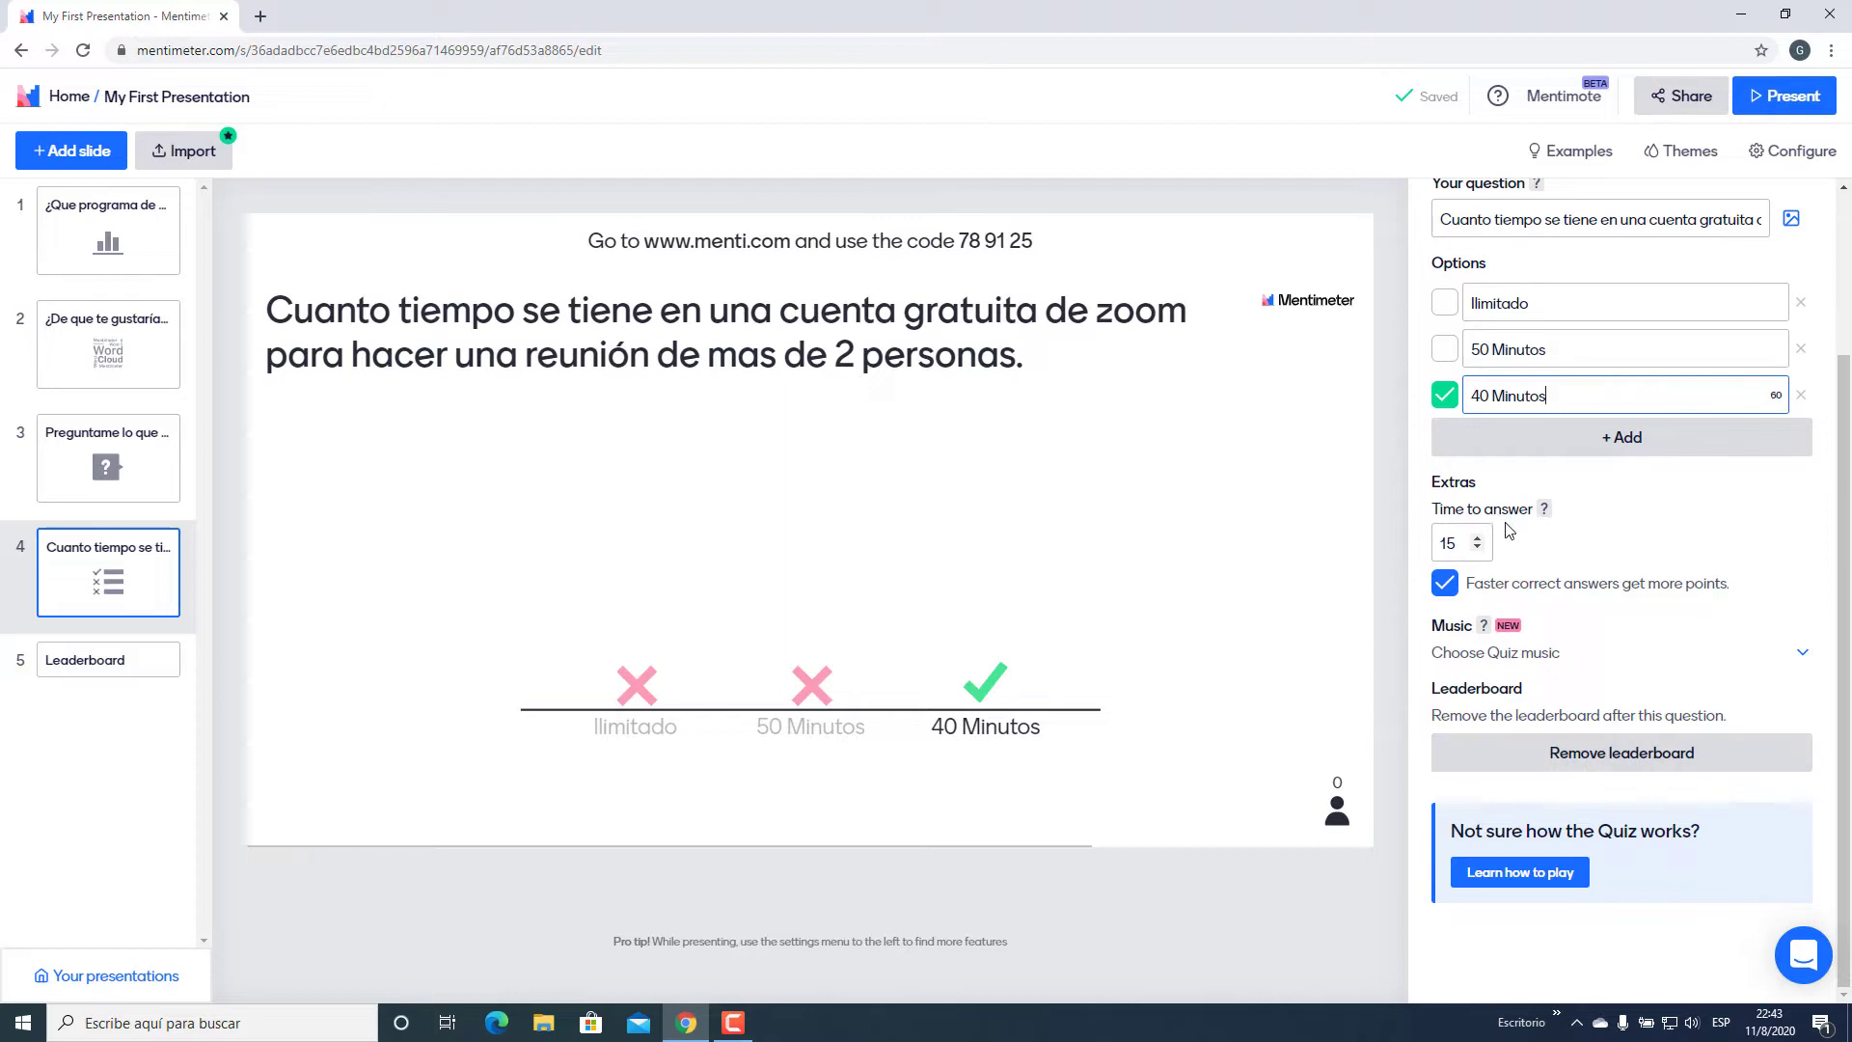
{"action": "left_click", "coordinate": [1494, 654]}
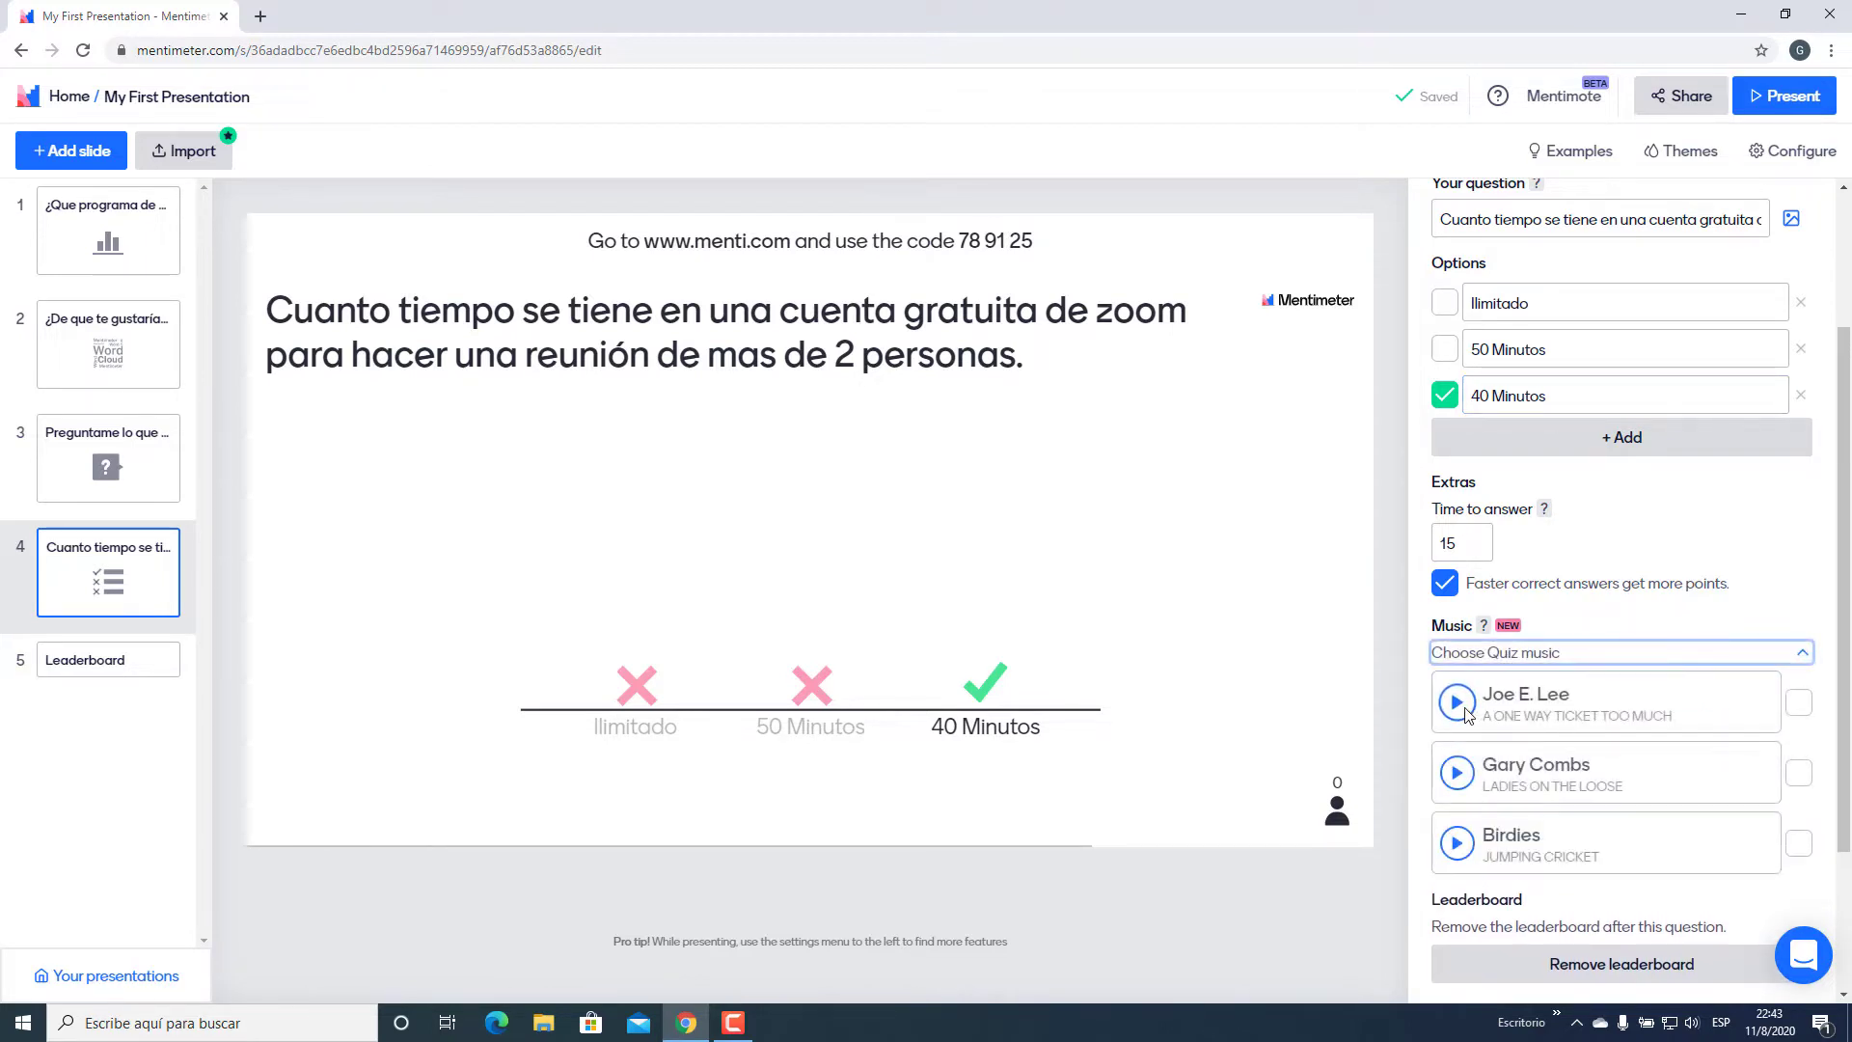
{"action": "left_click", "coordinate": [1465, 710]}
{"action": "left_click", "coordinate": [1458, 705]}
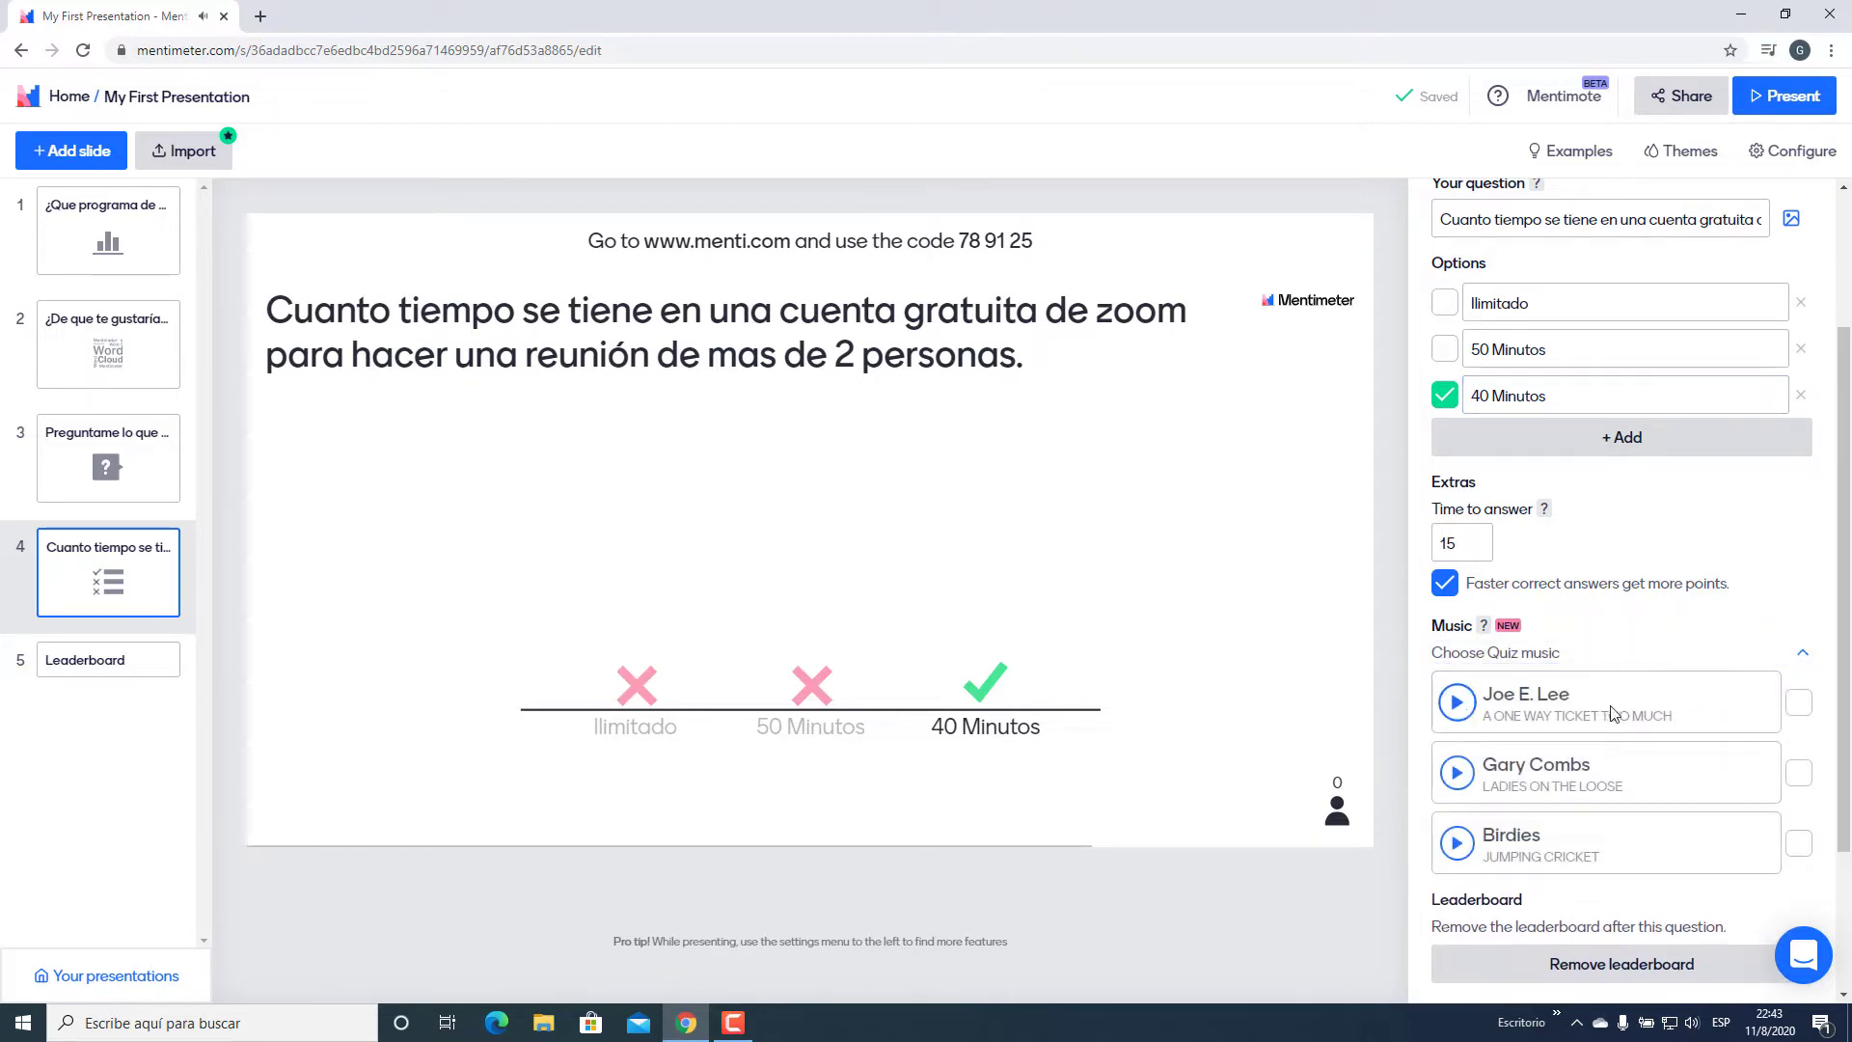
Select "A One Way Ticket Too Much" as the music for the Zoom time-limit quiz slide
{"action": "left_click", "coordinate": [1799, 704]}
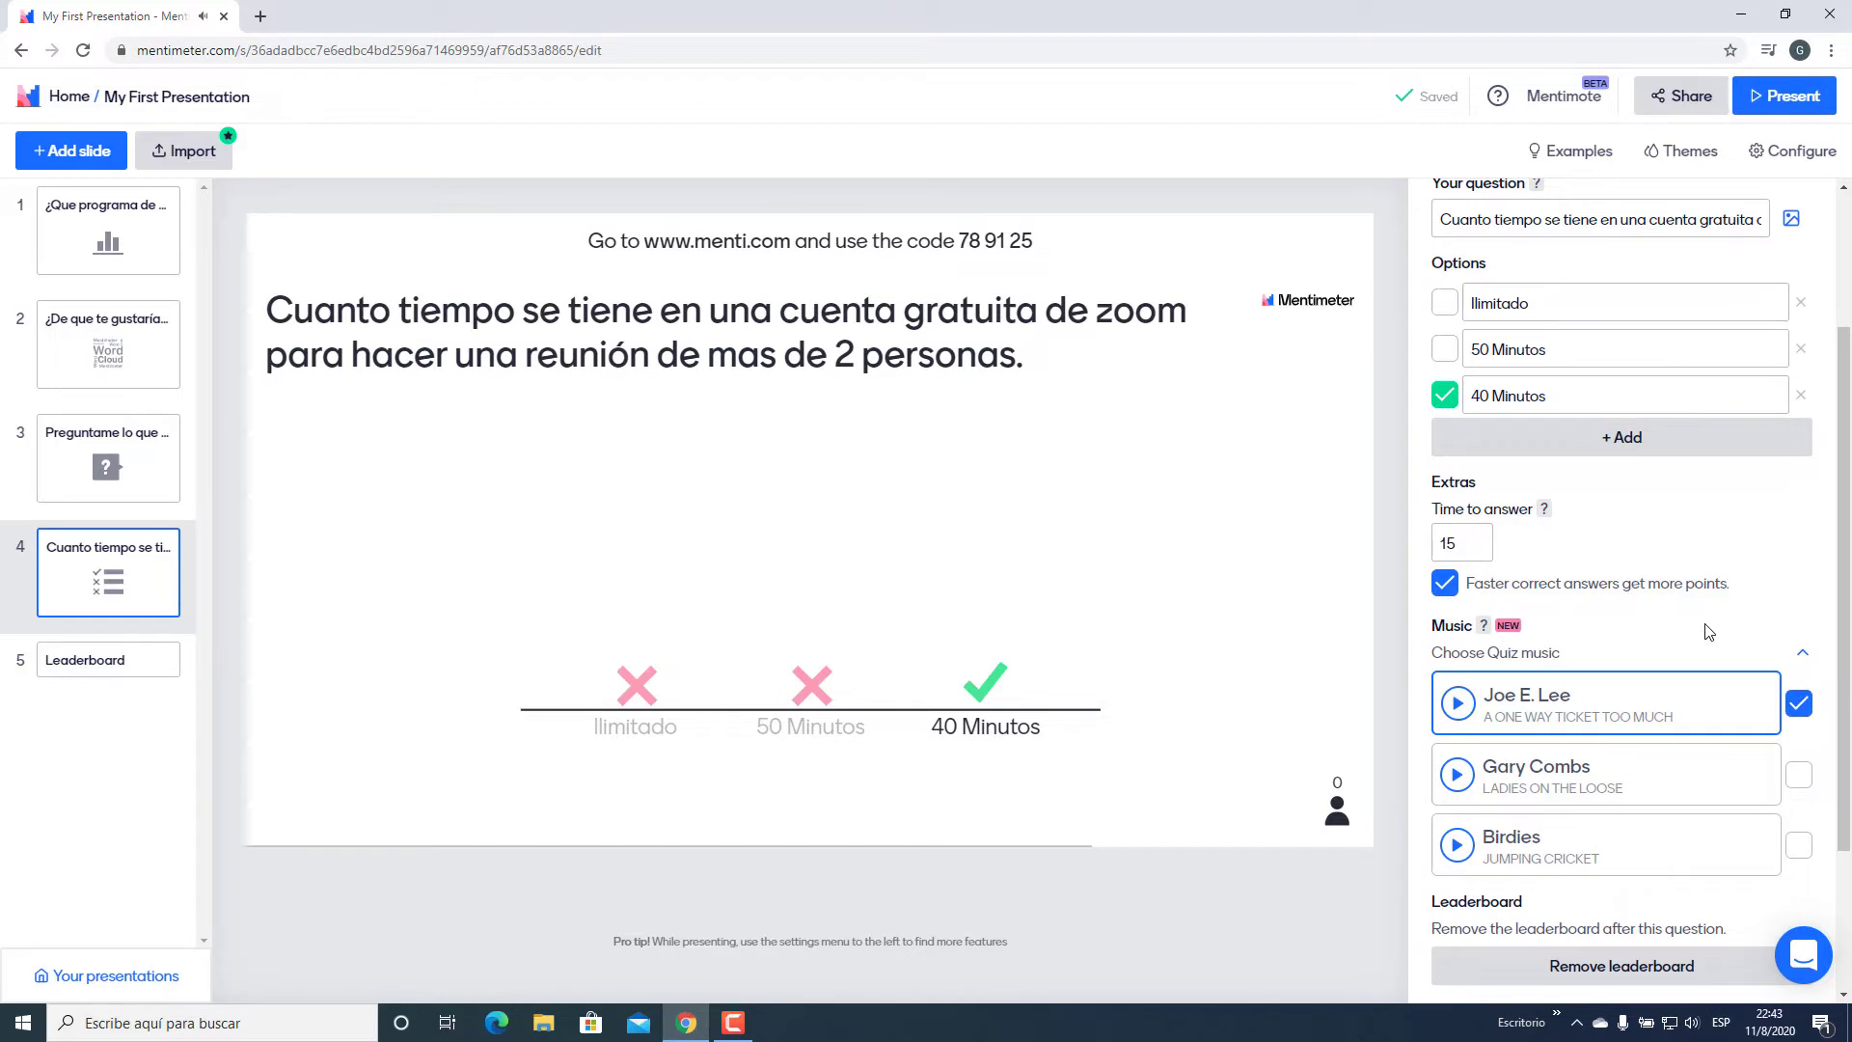
{"action": "scroll", "coordinate": [1706, 637], "scroll_direction": "down", "scroll_amount": 3}
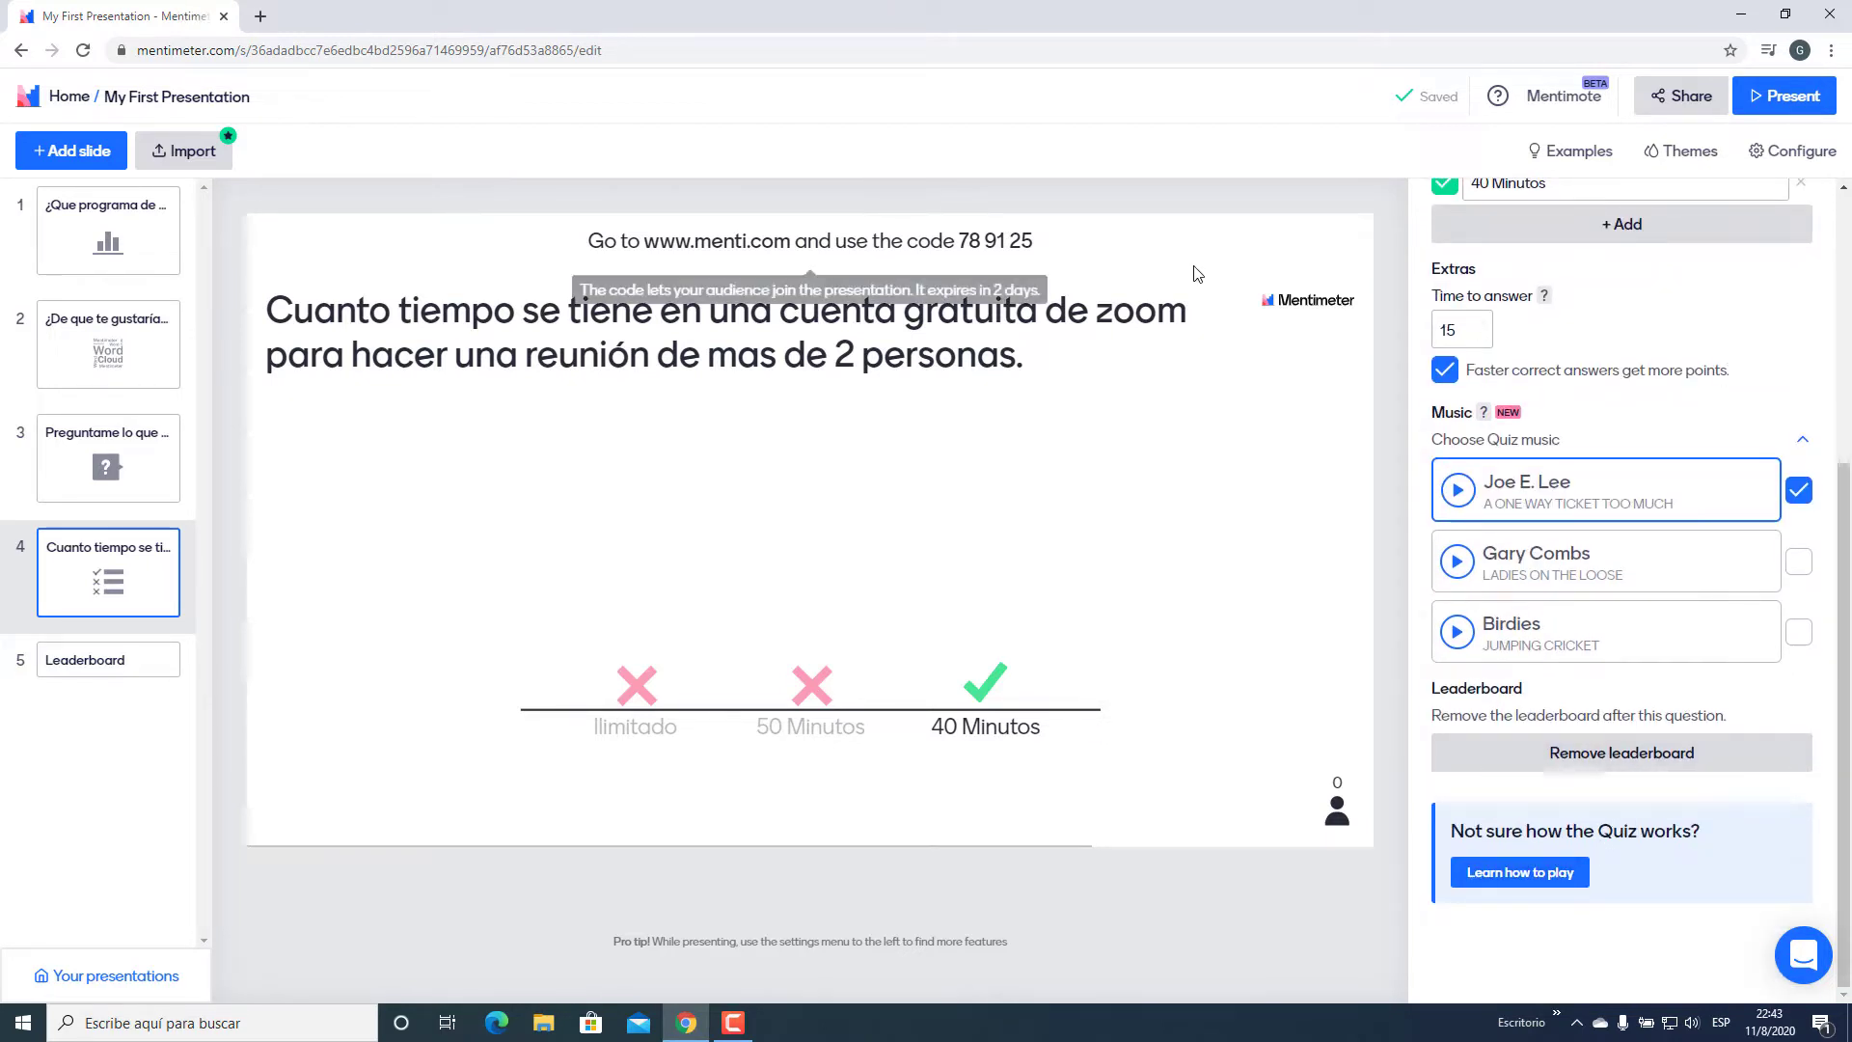
Add another Select Answer quiz slide asking "Snap Camera sirve en Celular?"
{"action": "left_click", "coordinate": [71, 150]}
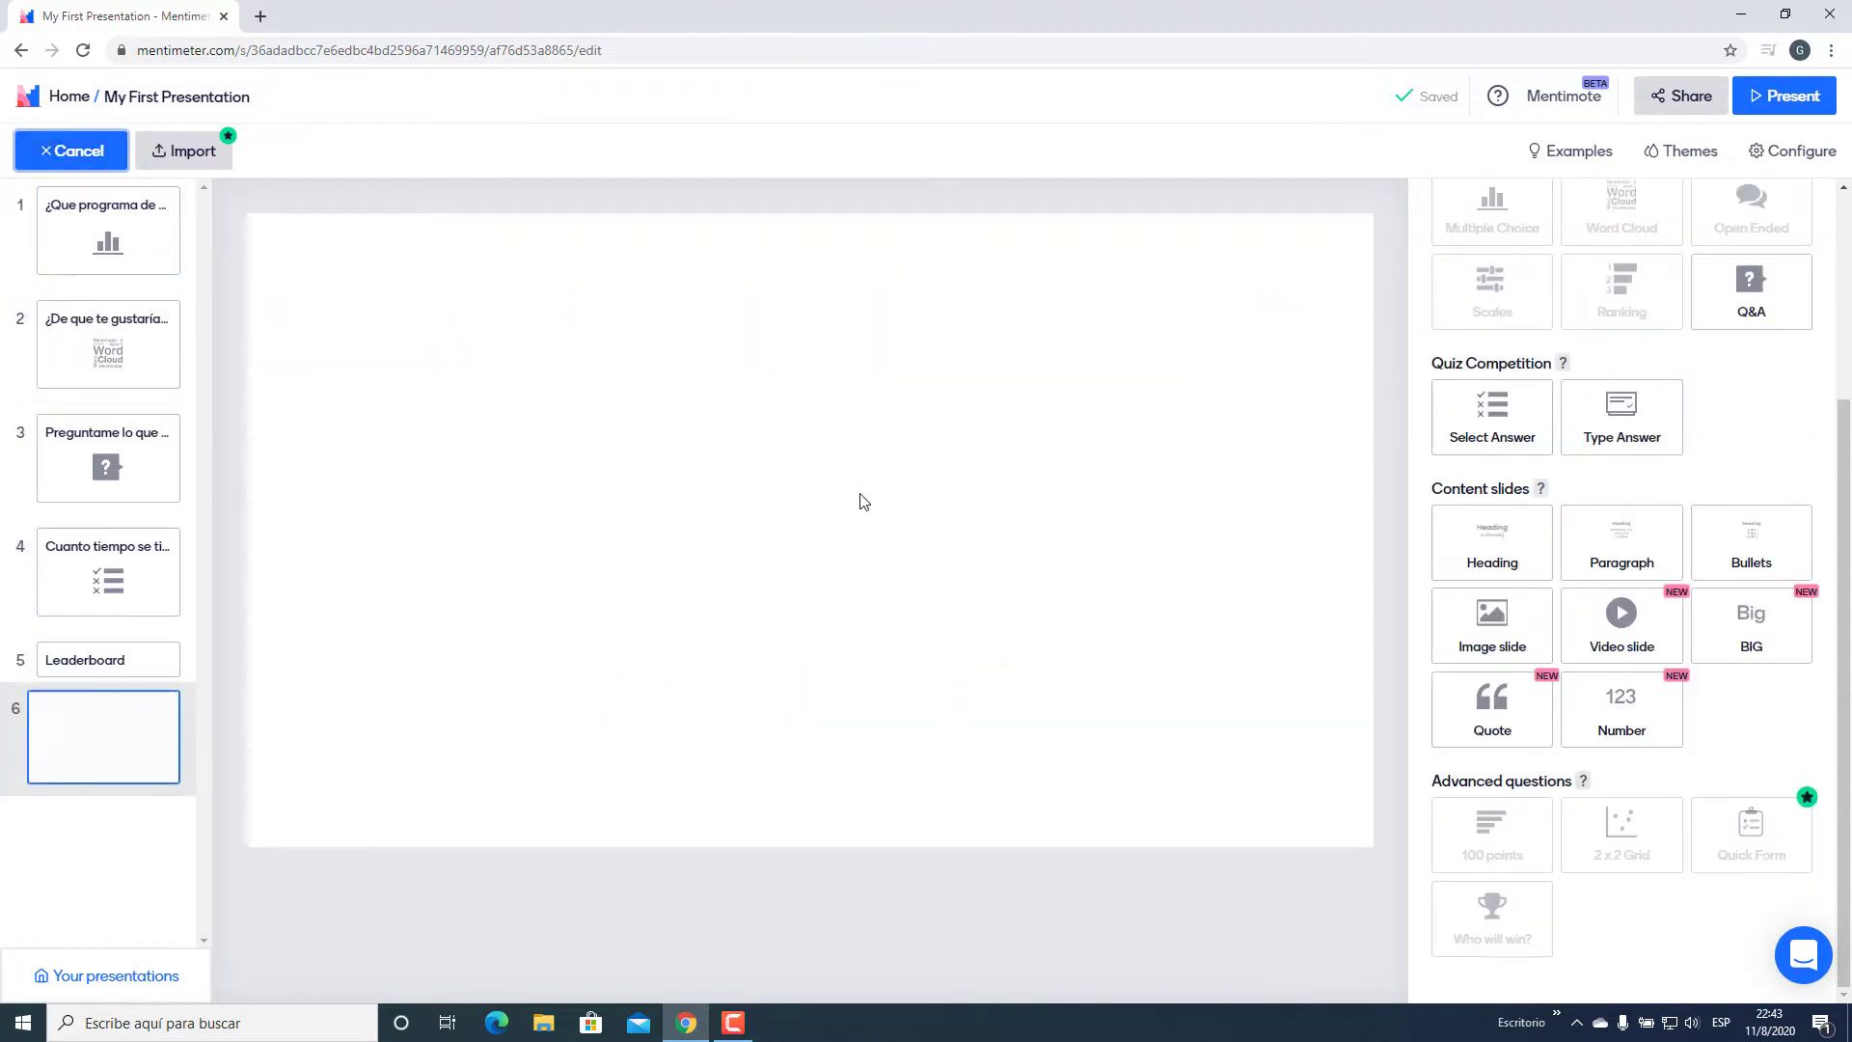
{"action": "left_click", "coordinate": [1492, 442]}
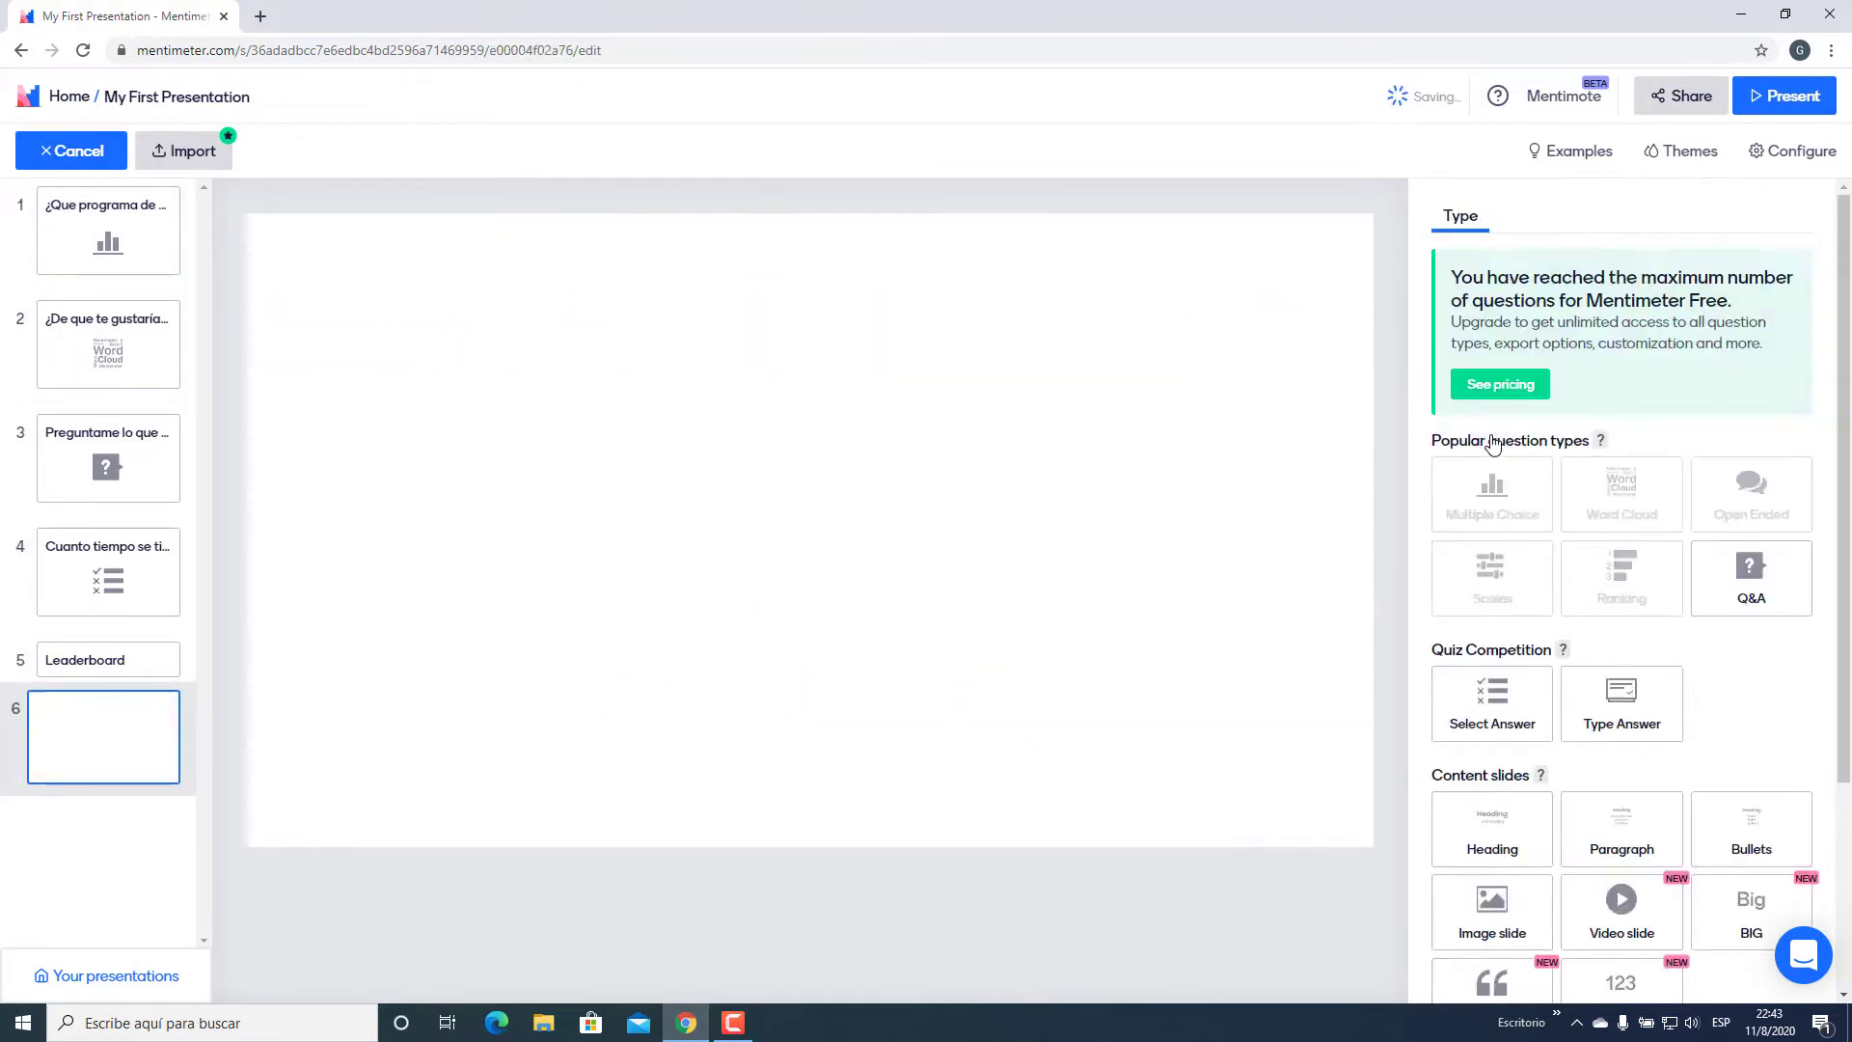
{"action": "type", "text": "Scan"}
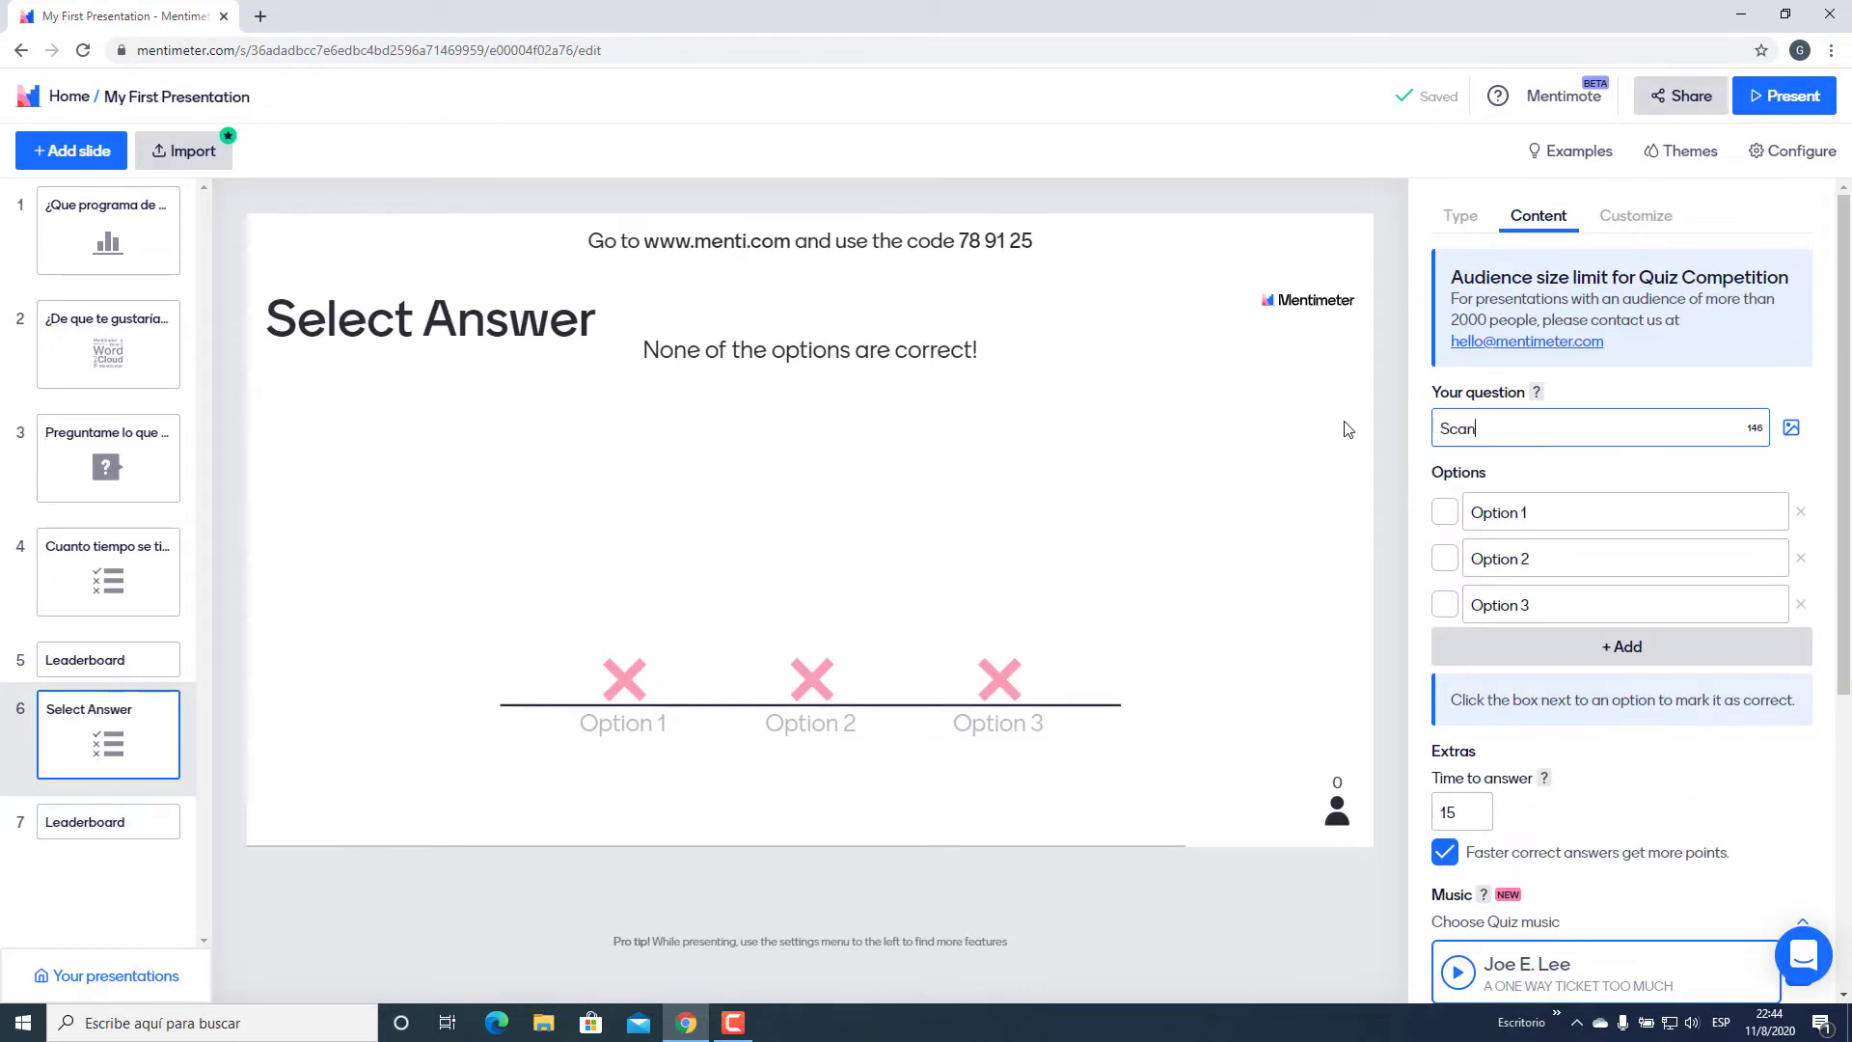
{"action": "key", "text": "BackSpace"}
{"action": "key", "text": "BackSpace"}
{"action": "key", "text": "BackSpace"}
{"action": "type", "text": "nap Camera sir"}
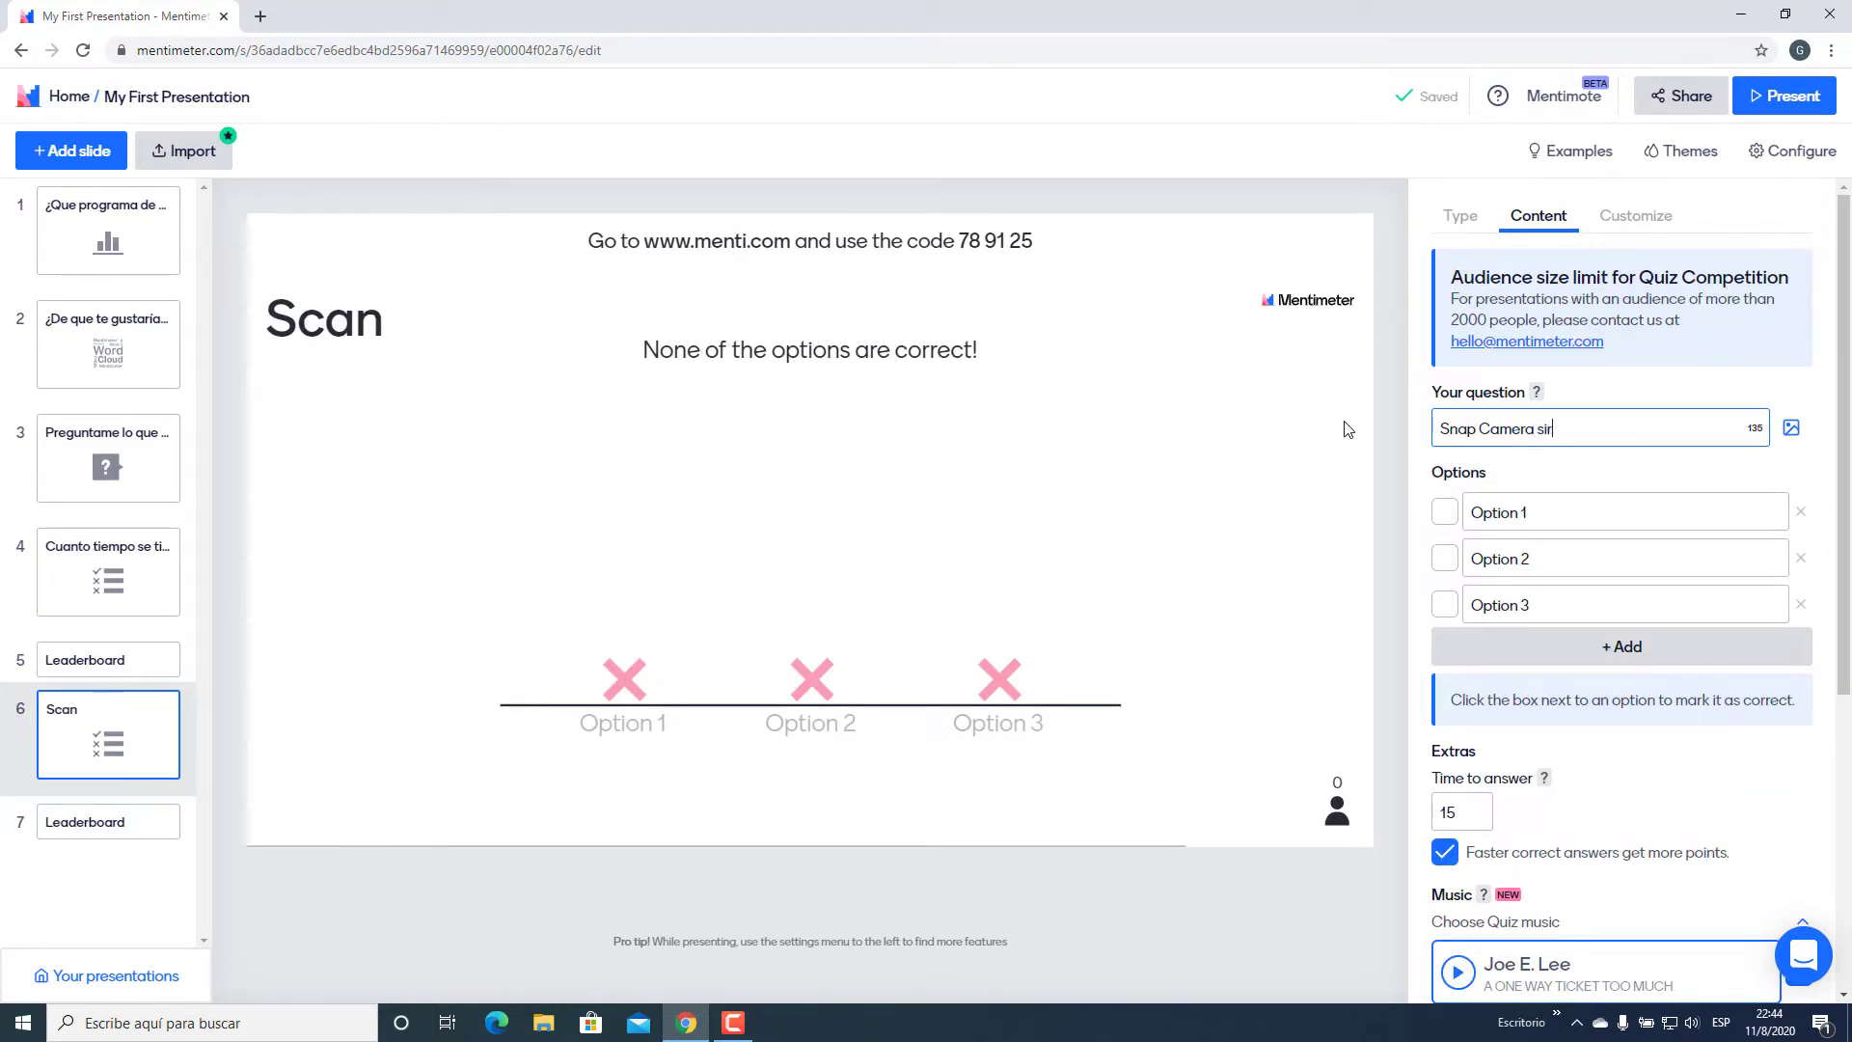
{"action": "type", "text": "ve en Celular?"}
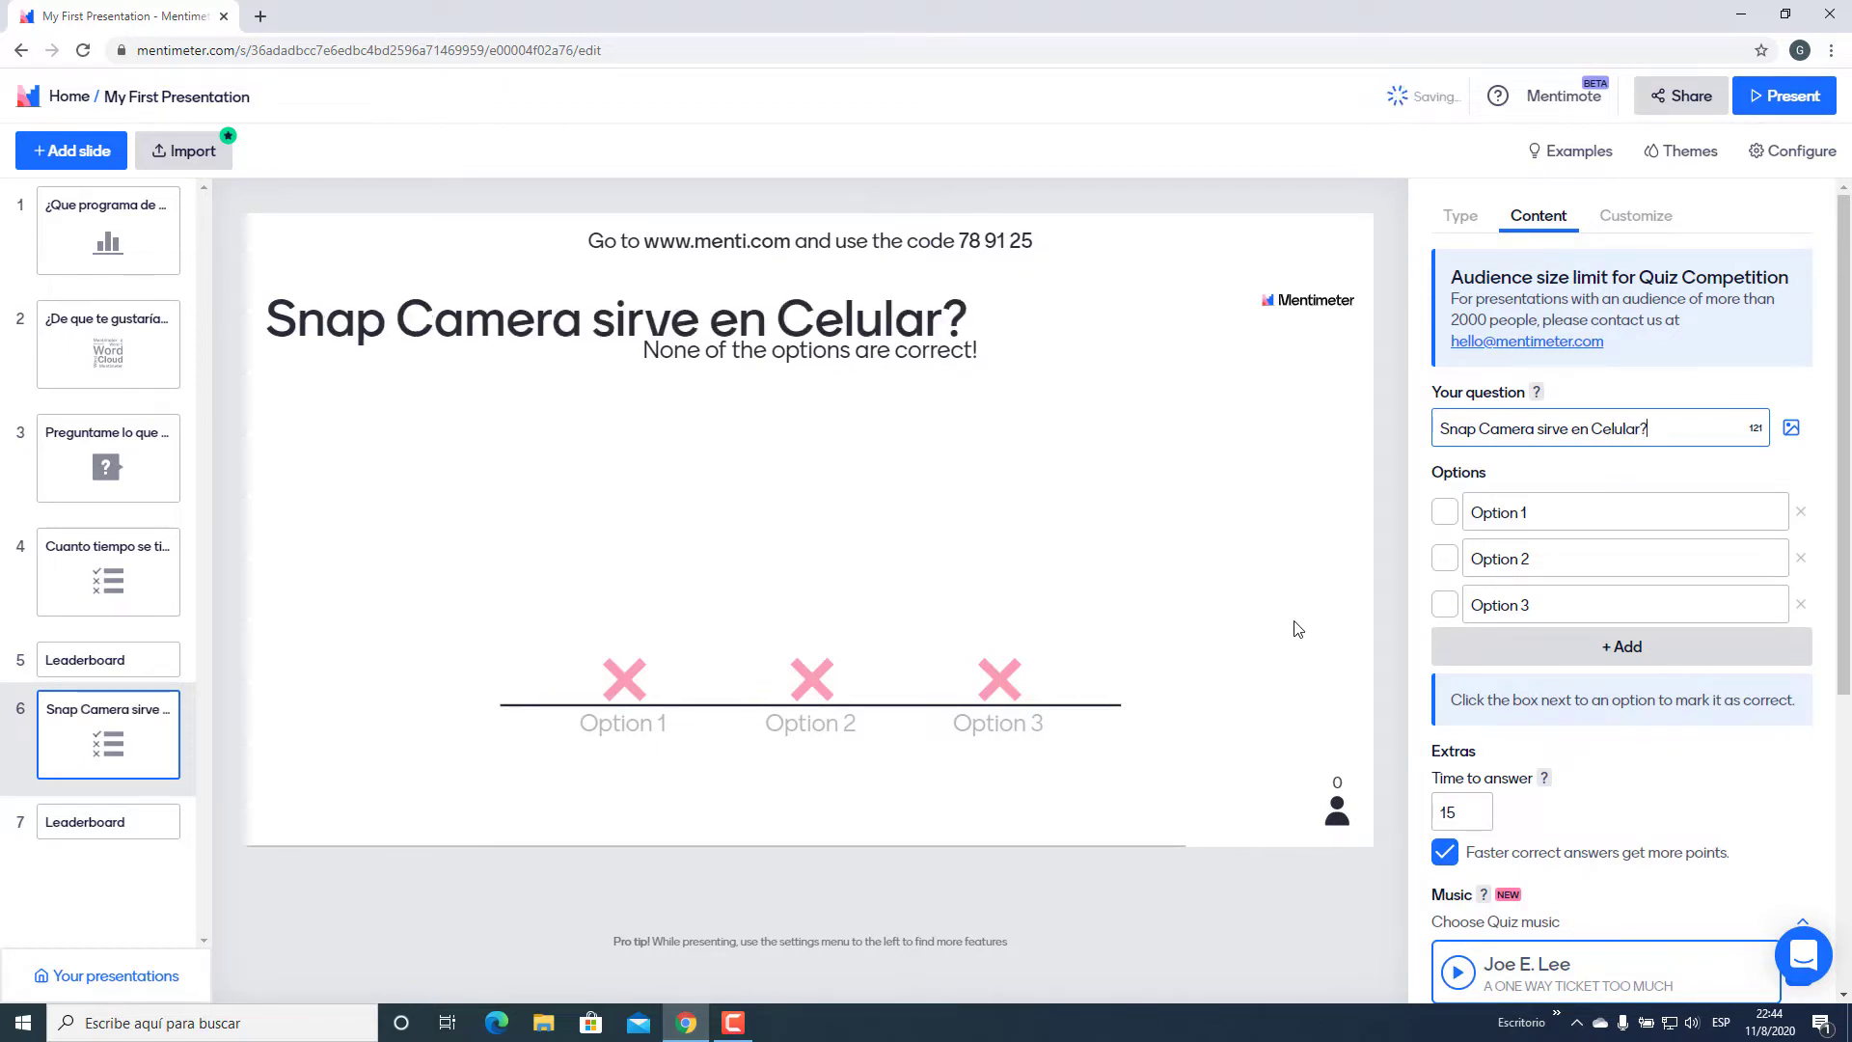
Name the quiz options "Si", "No" and "No se", and mark only "No" as the correct answer
{"action": "left_click", "coordinate": [1445, 512]}
{"action": "left_click", "coordinate": [1609, 512]}
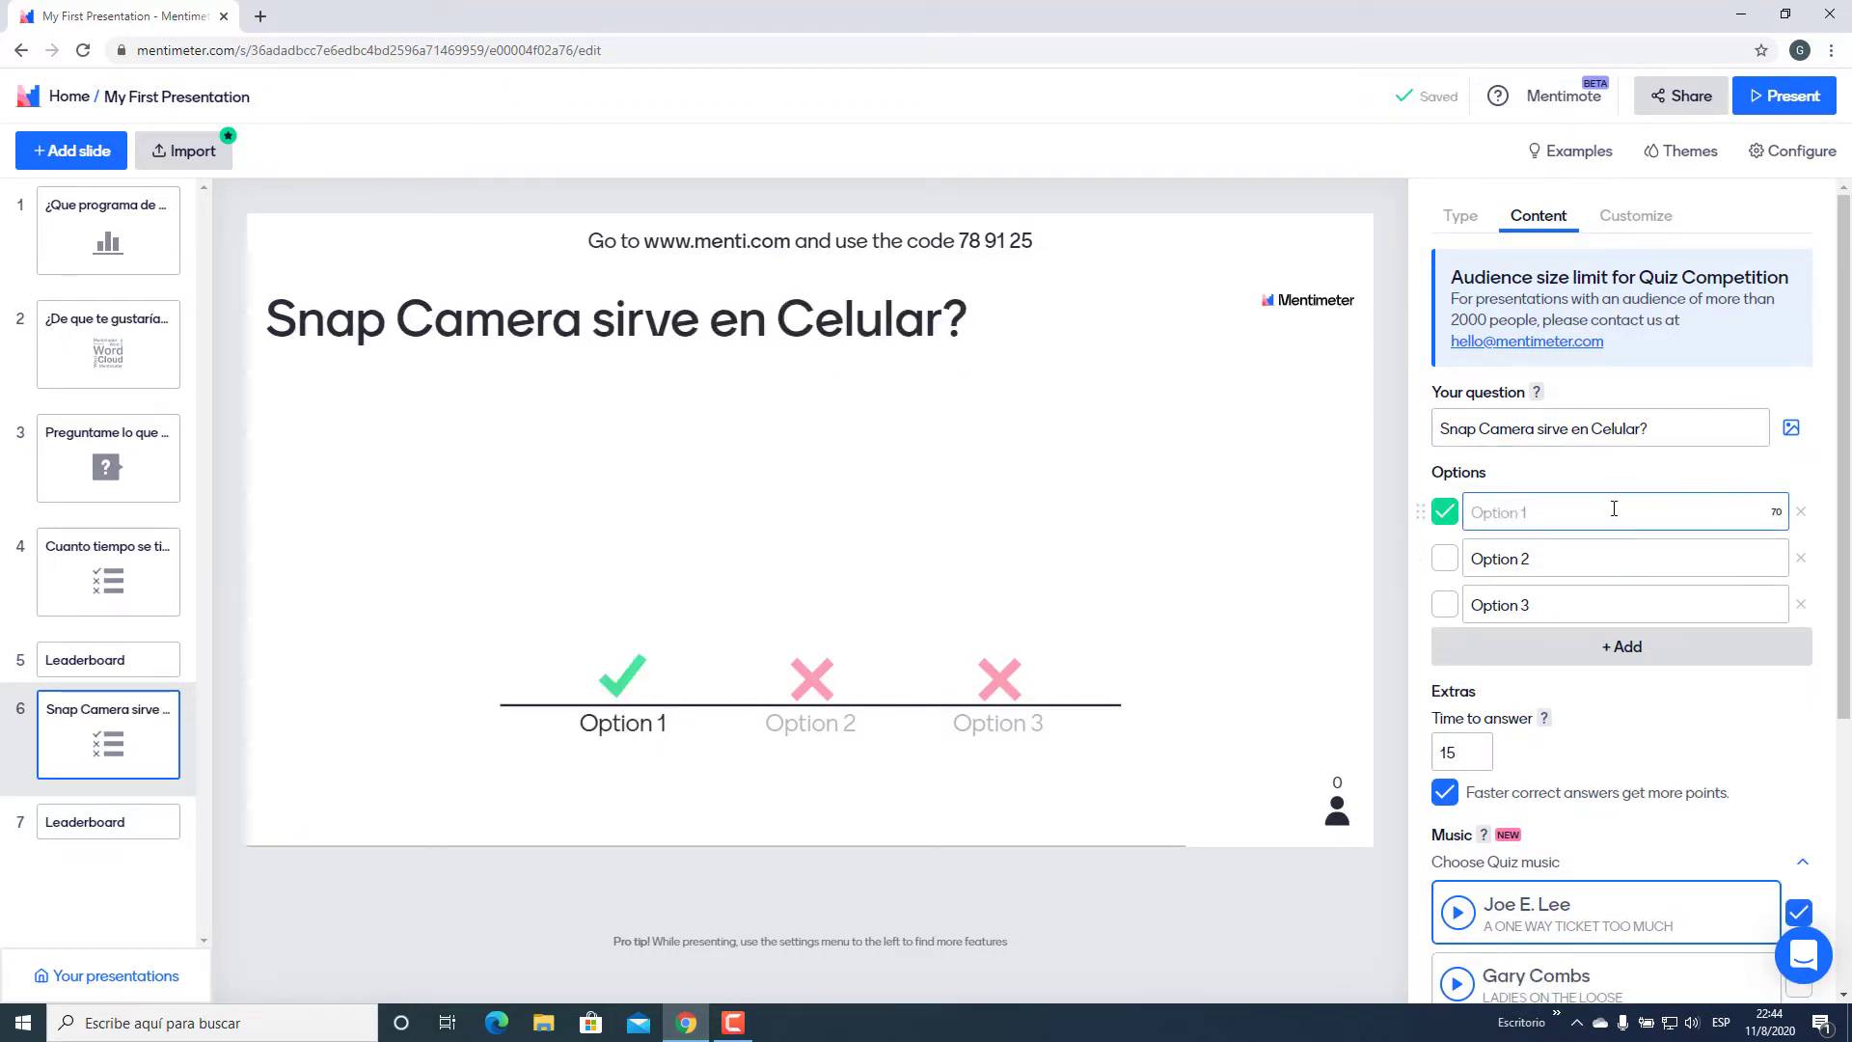
{"action": "type", "text": "Si"}
{"action": "left_click", "coordinate": [1518, 569]}
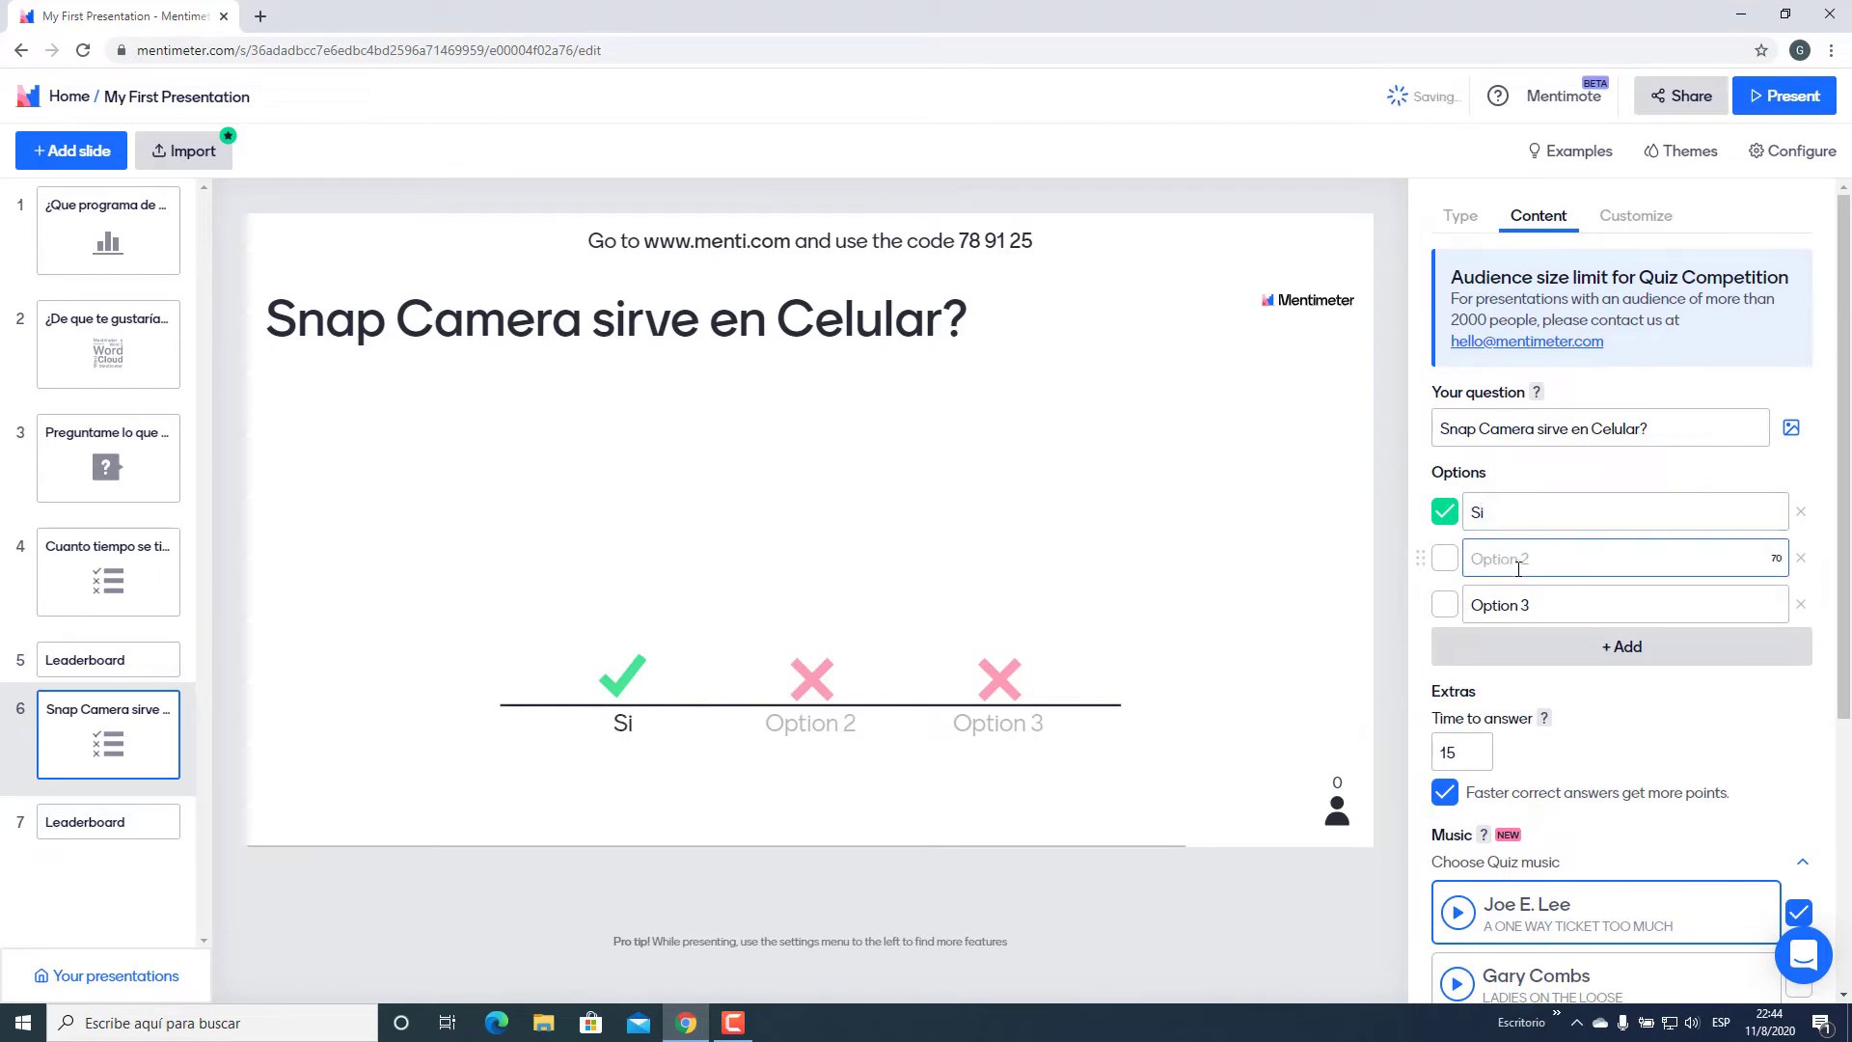
{"action": "type", "text": "No"}
{"action": "left_click", "coordinate": [1498, 606]}
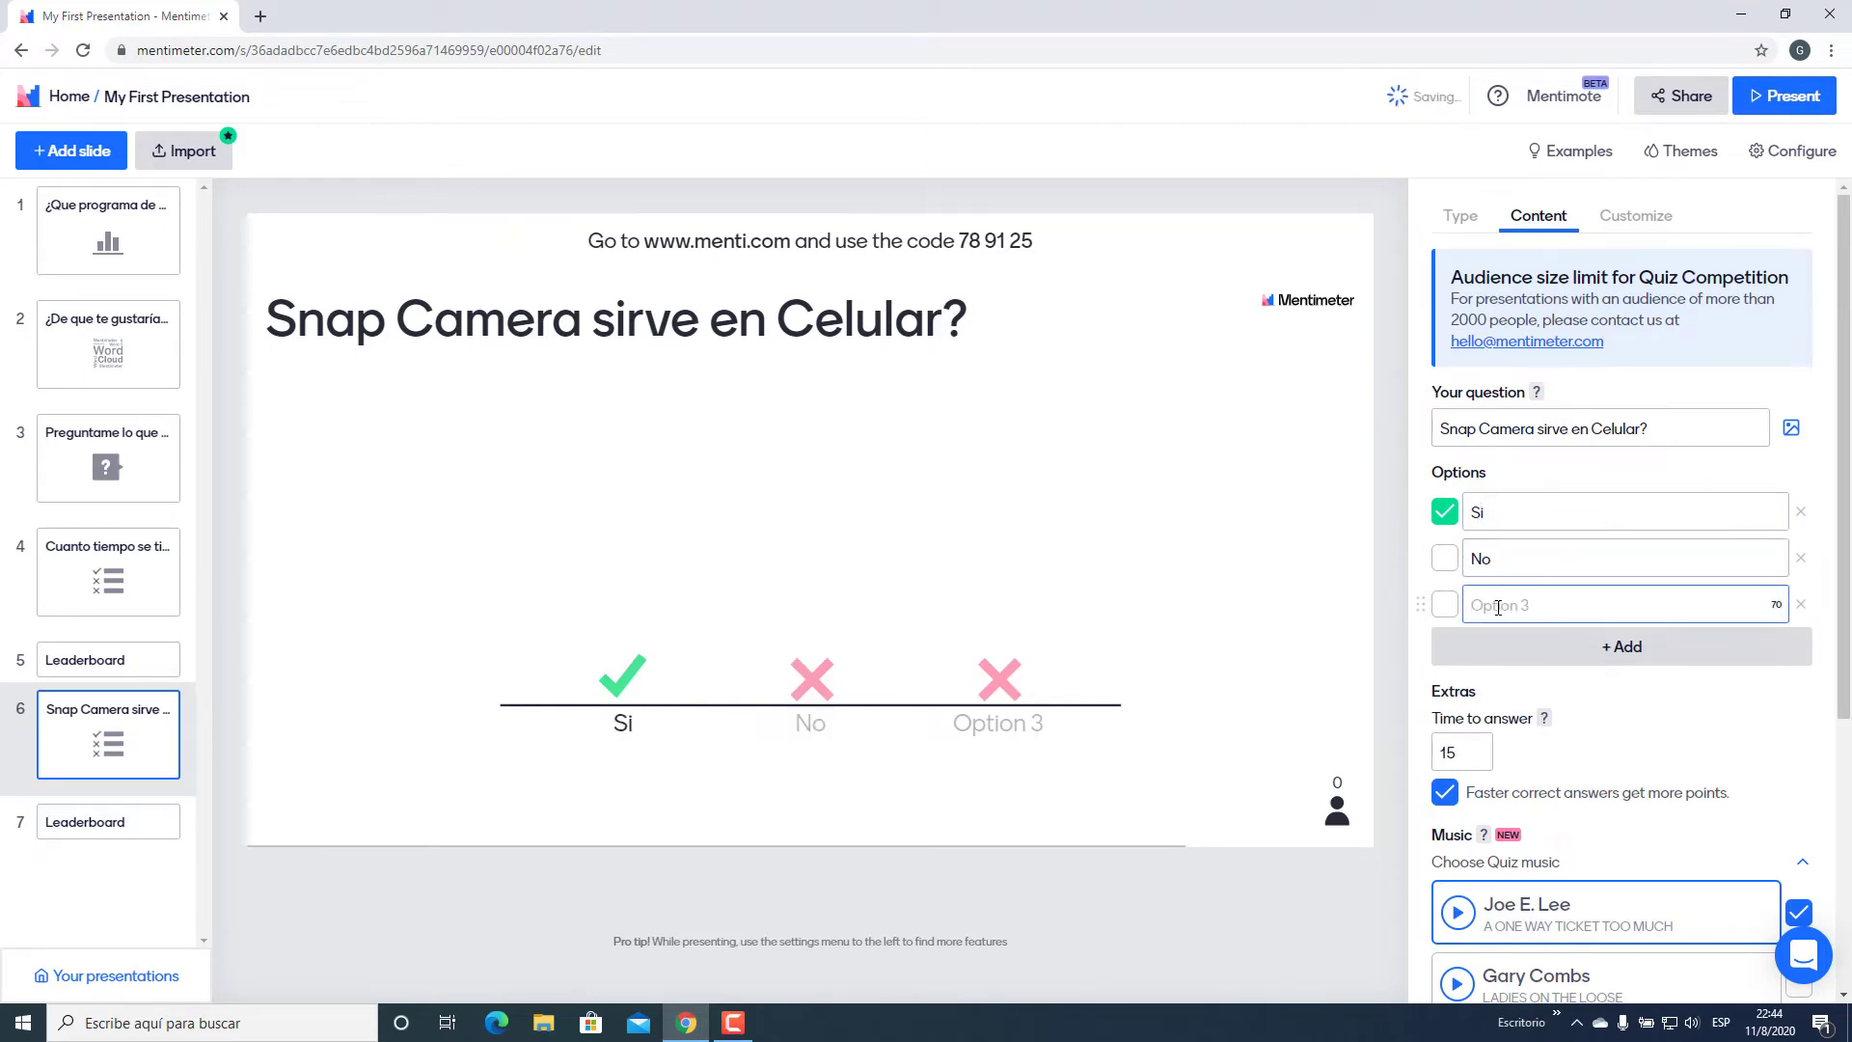
{"action": "type", "text": "No se"}
{"action": "left_click", "coordinate": [1444, 558]}
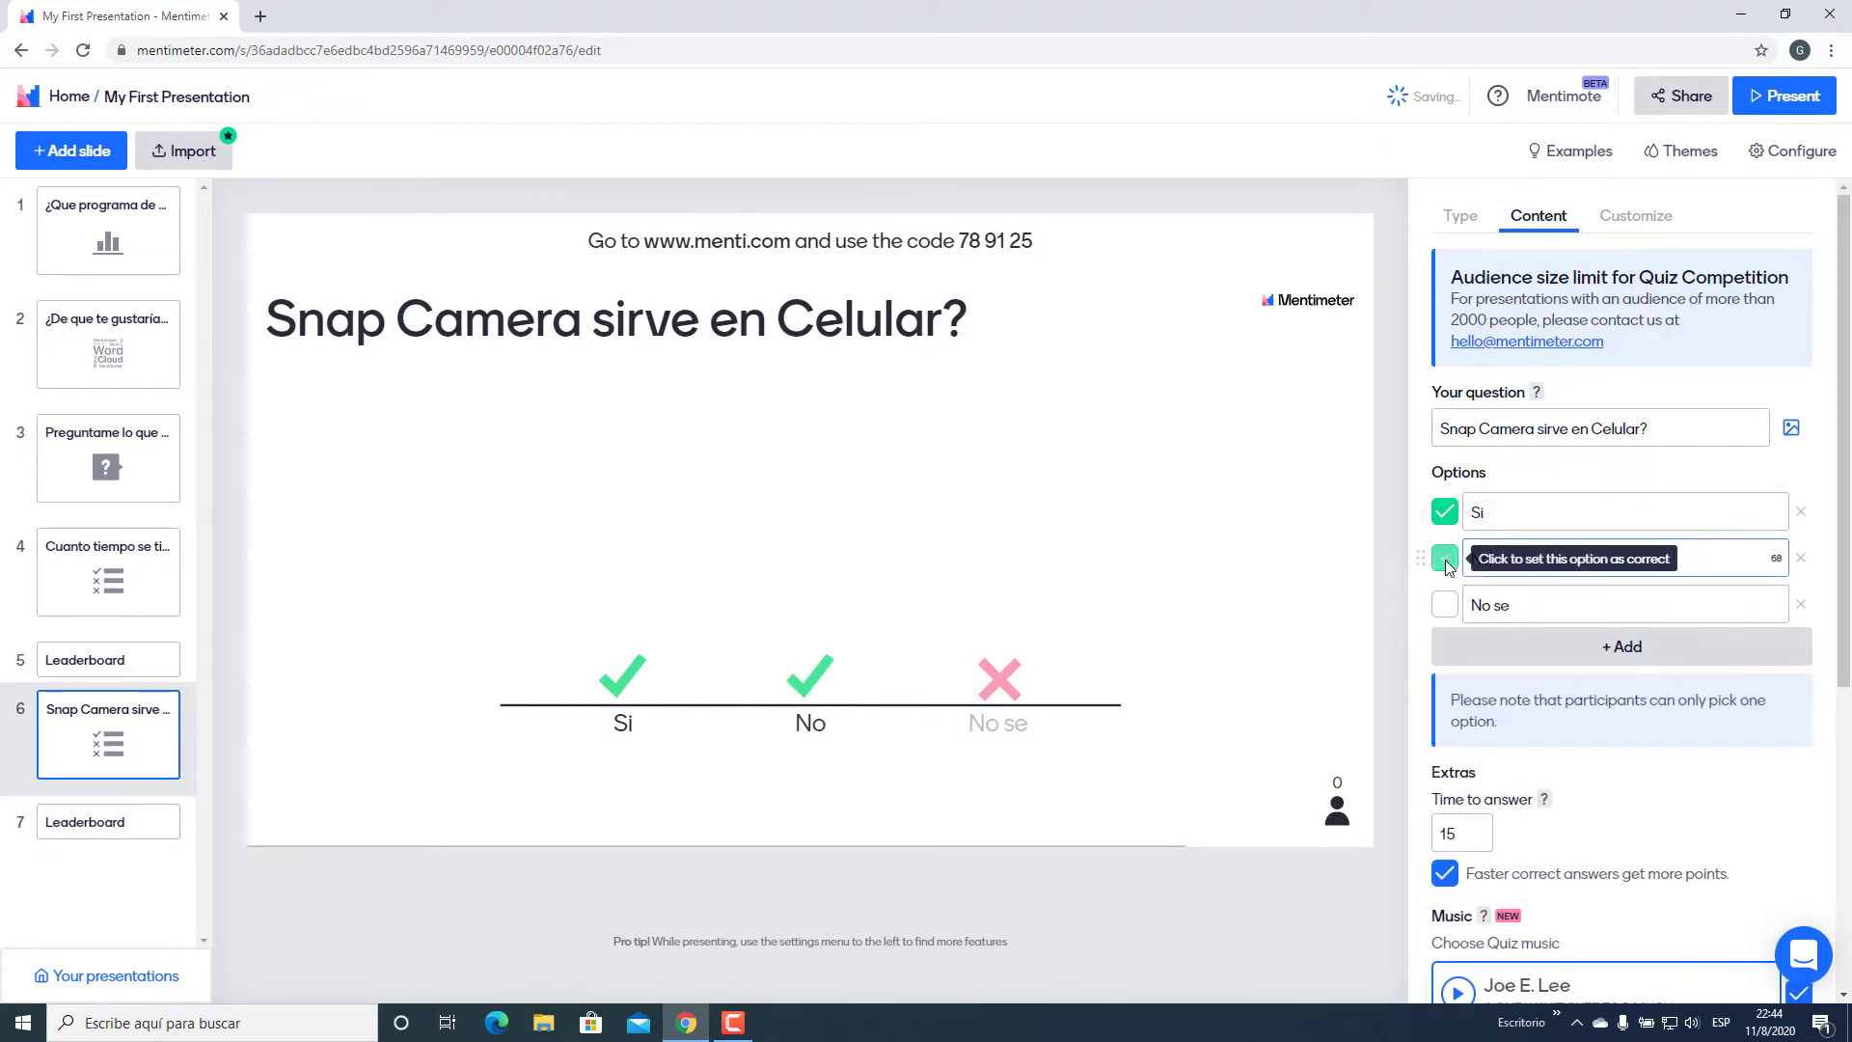
{"action": "left_click", "coordinate": [1445, 512]}
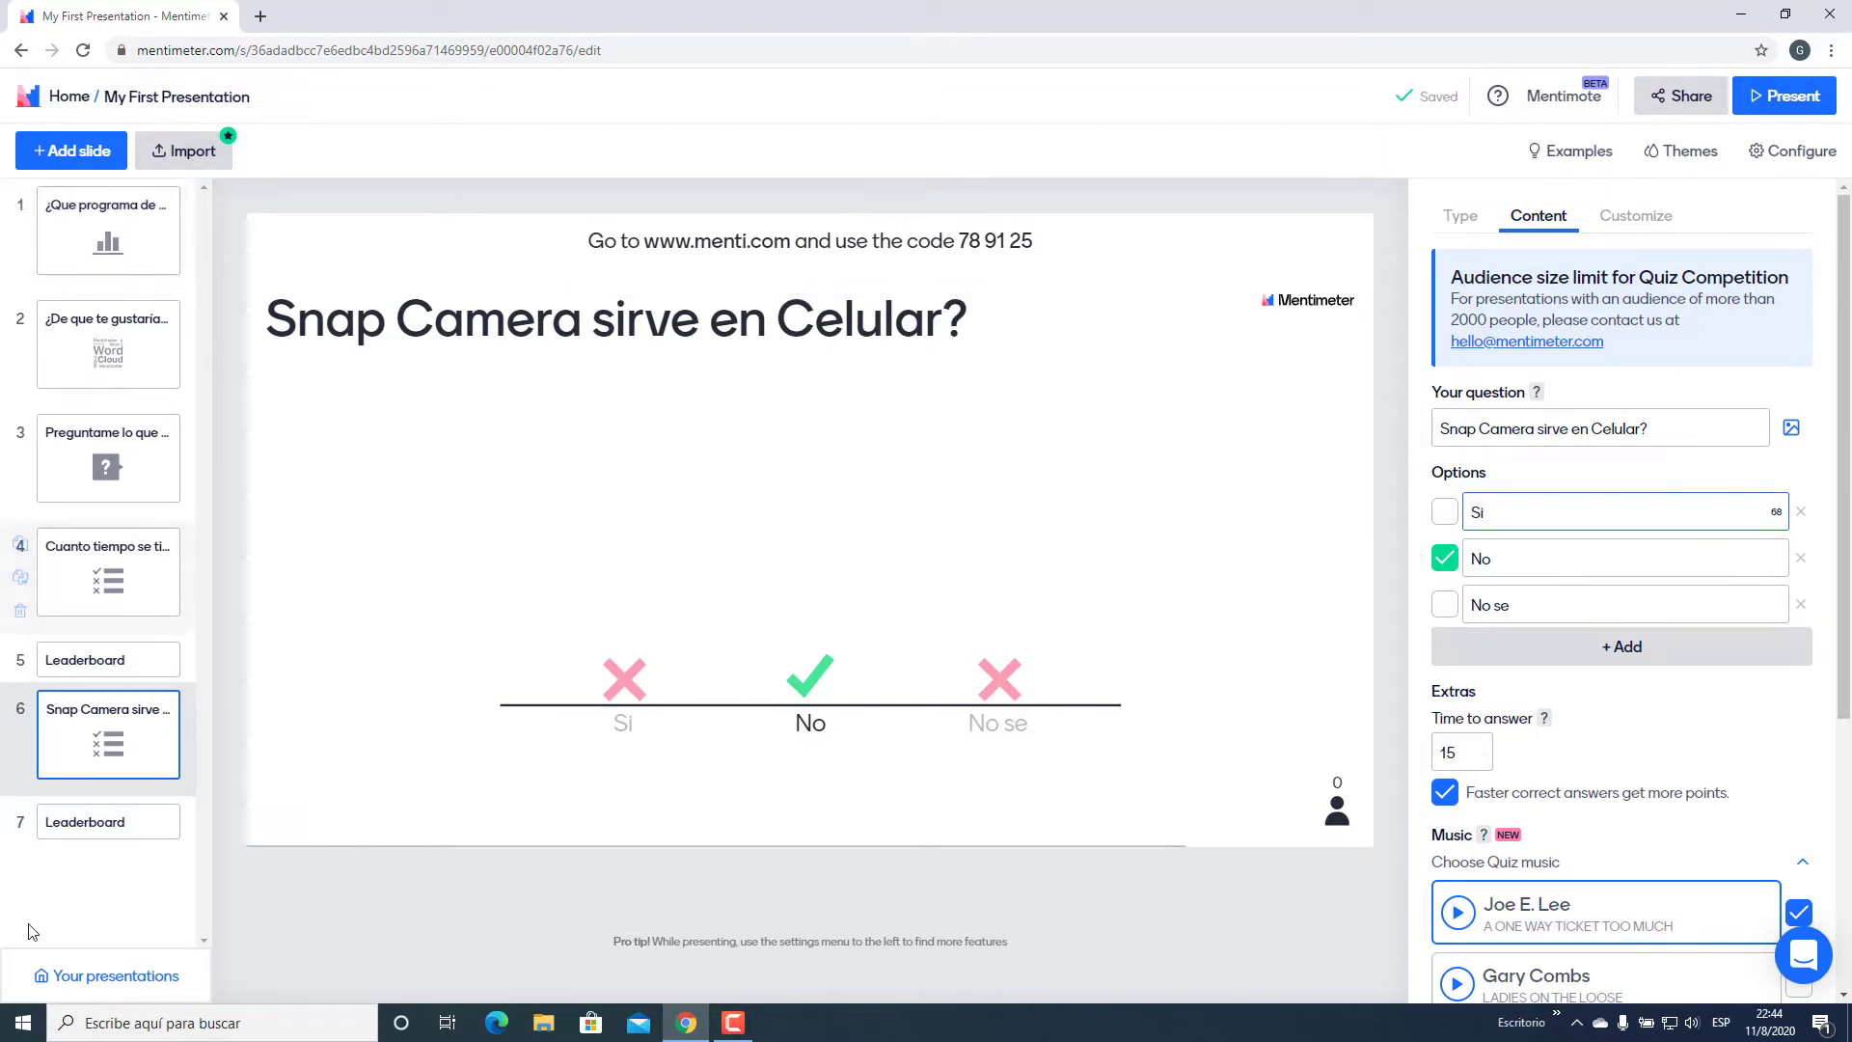
Present the slides starting from the meeting-program poll, and leave full screen while keeping the presentation running
{"action": "left_click", "coordinate": [60, 153]}
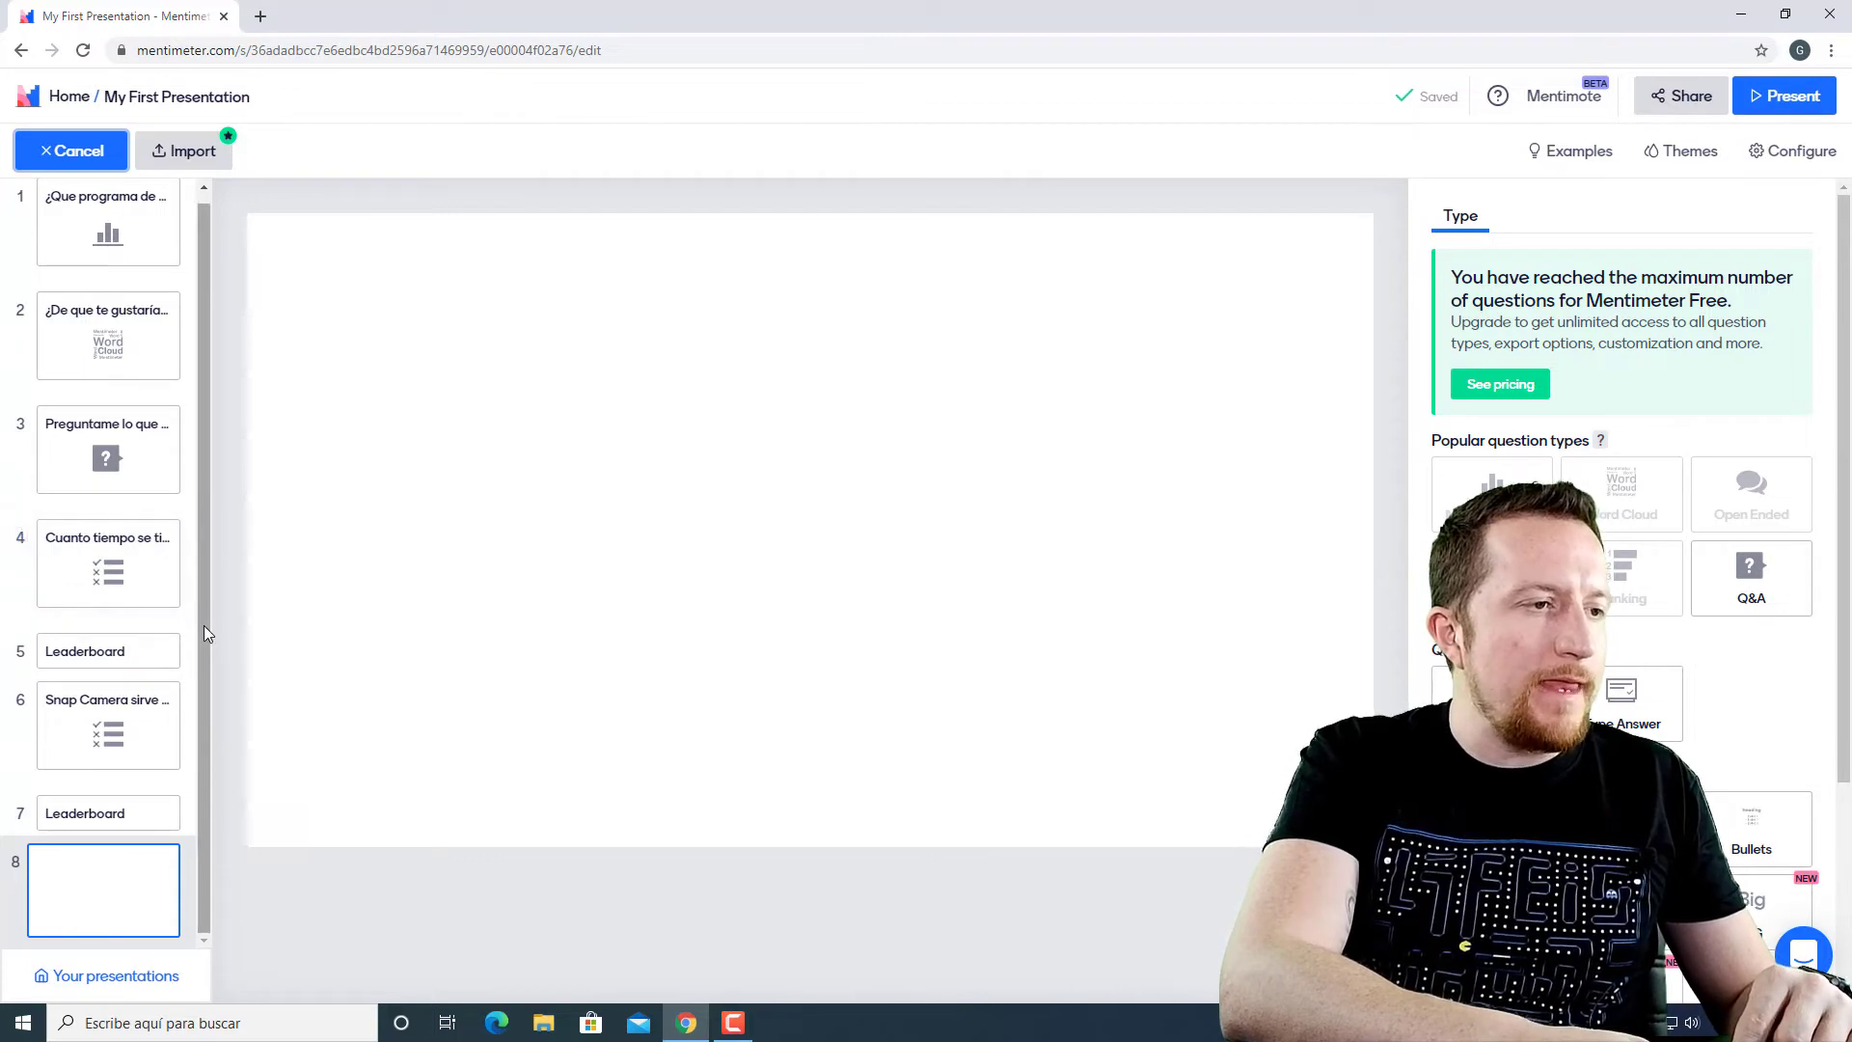
{"action": "left_click_drag", "start_coordinate": [204, 625], "coordinate": [218, 484]}
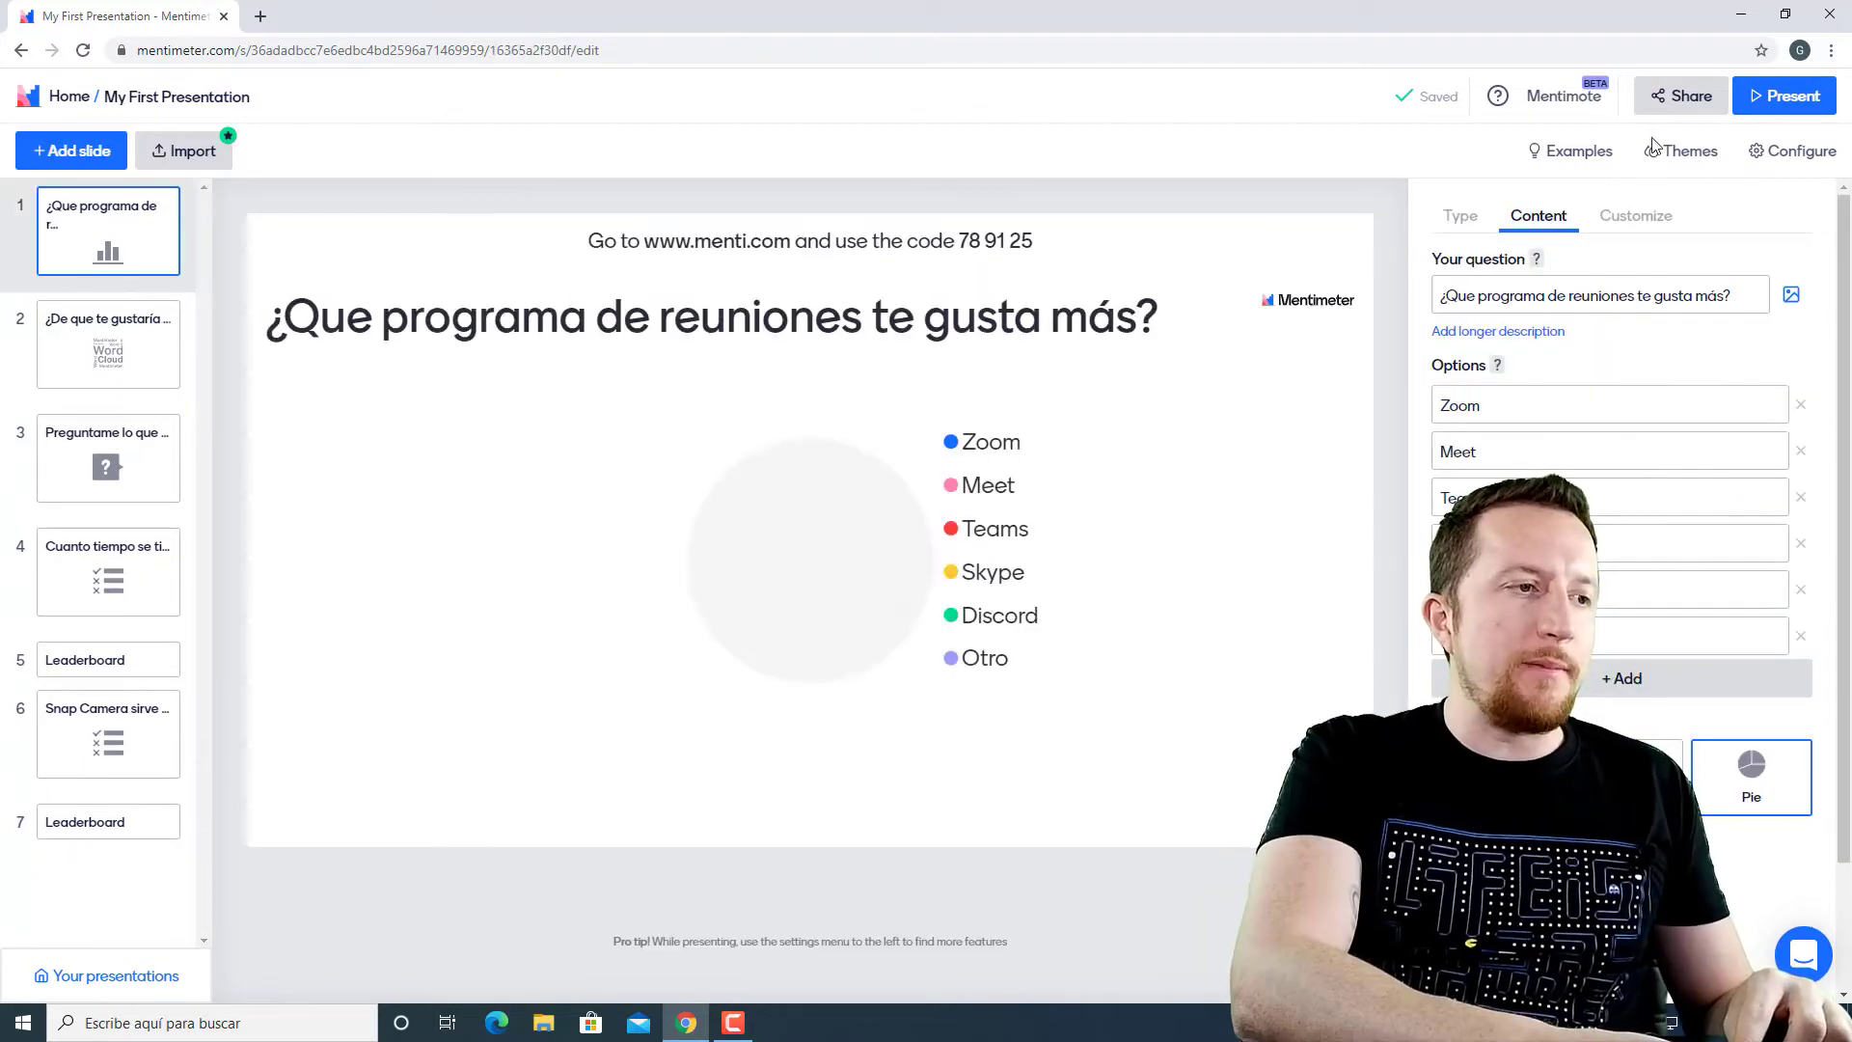
{"action": "left_click", "coordinate": [1790, 97]}
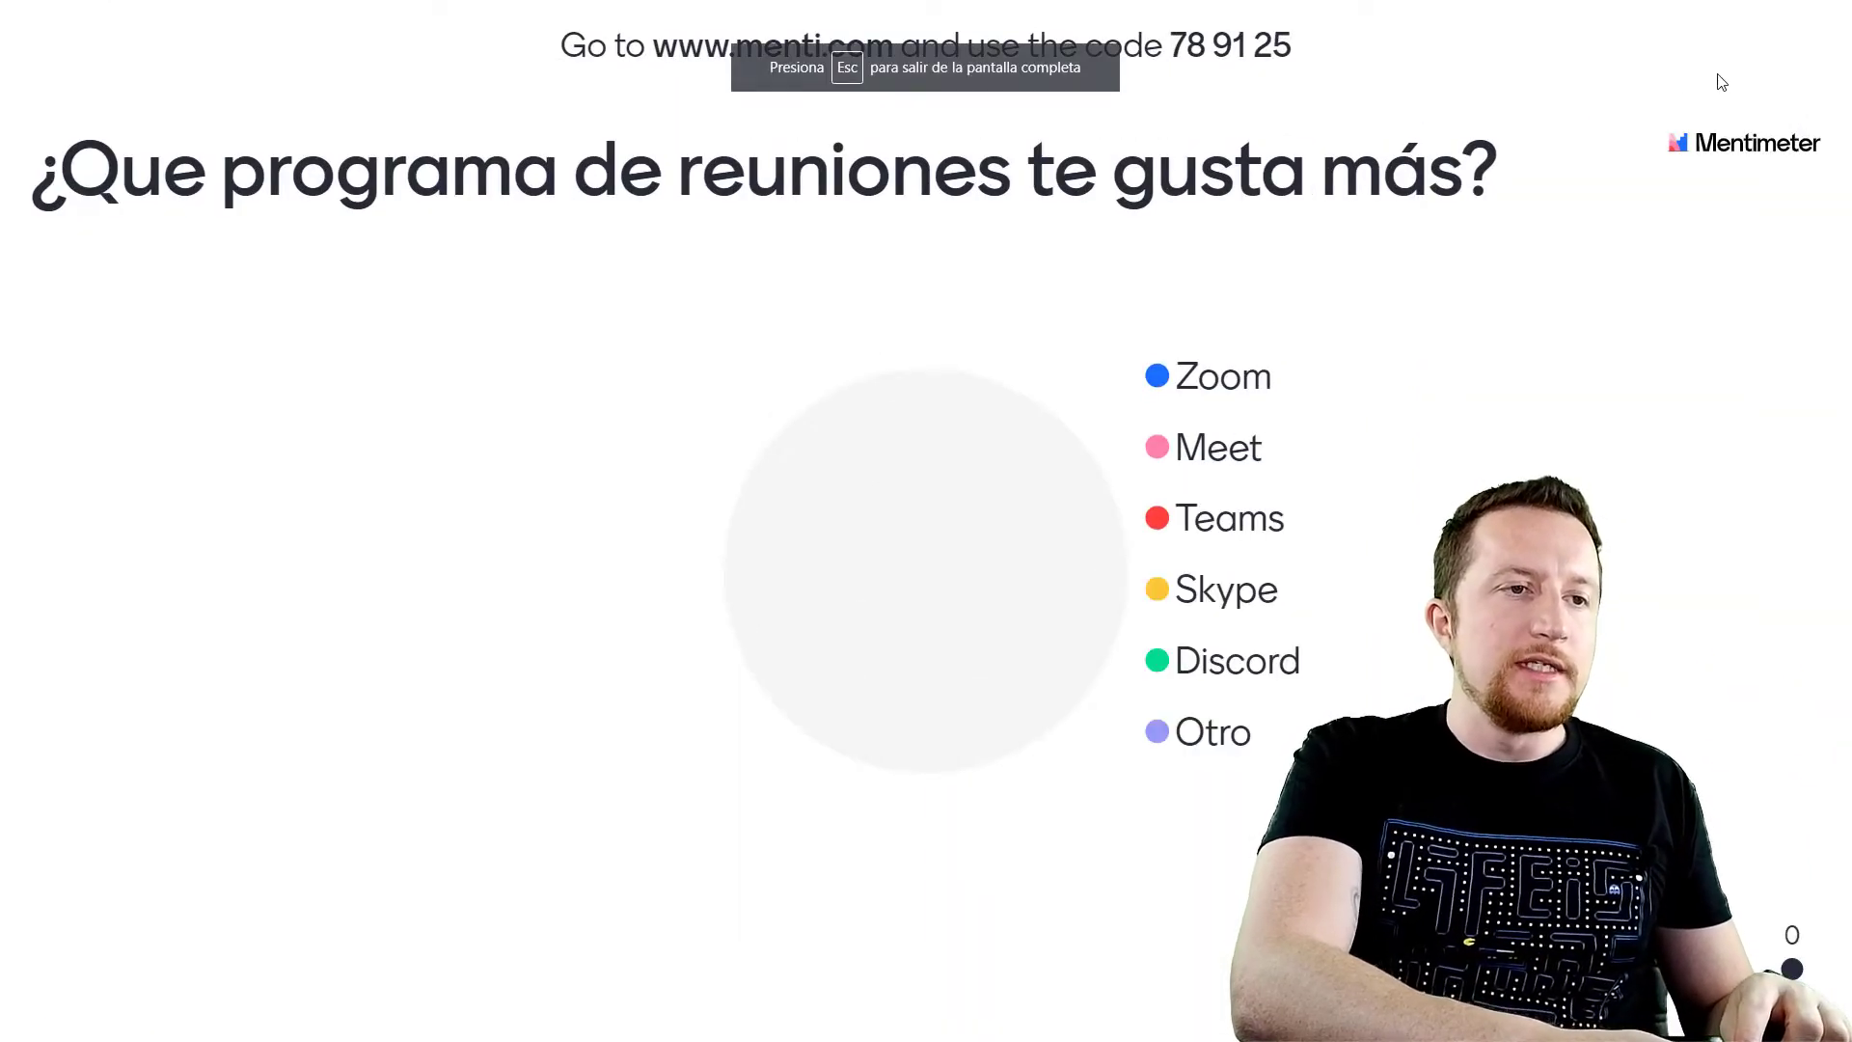
{"action": "key", "text": "Escape"}
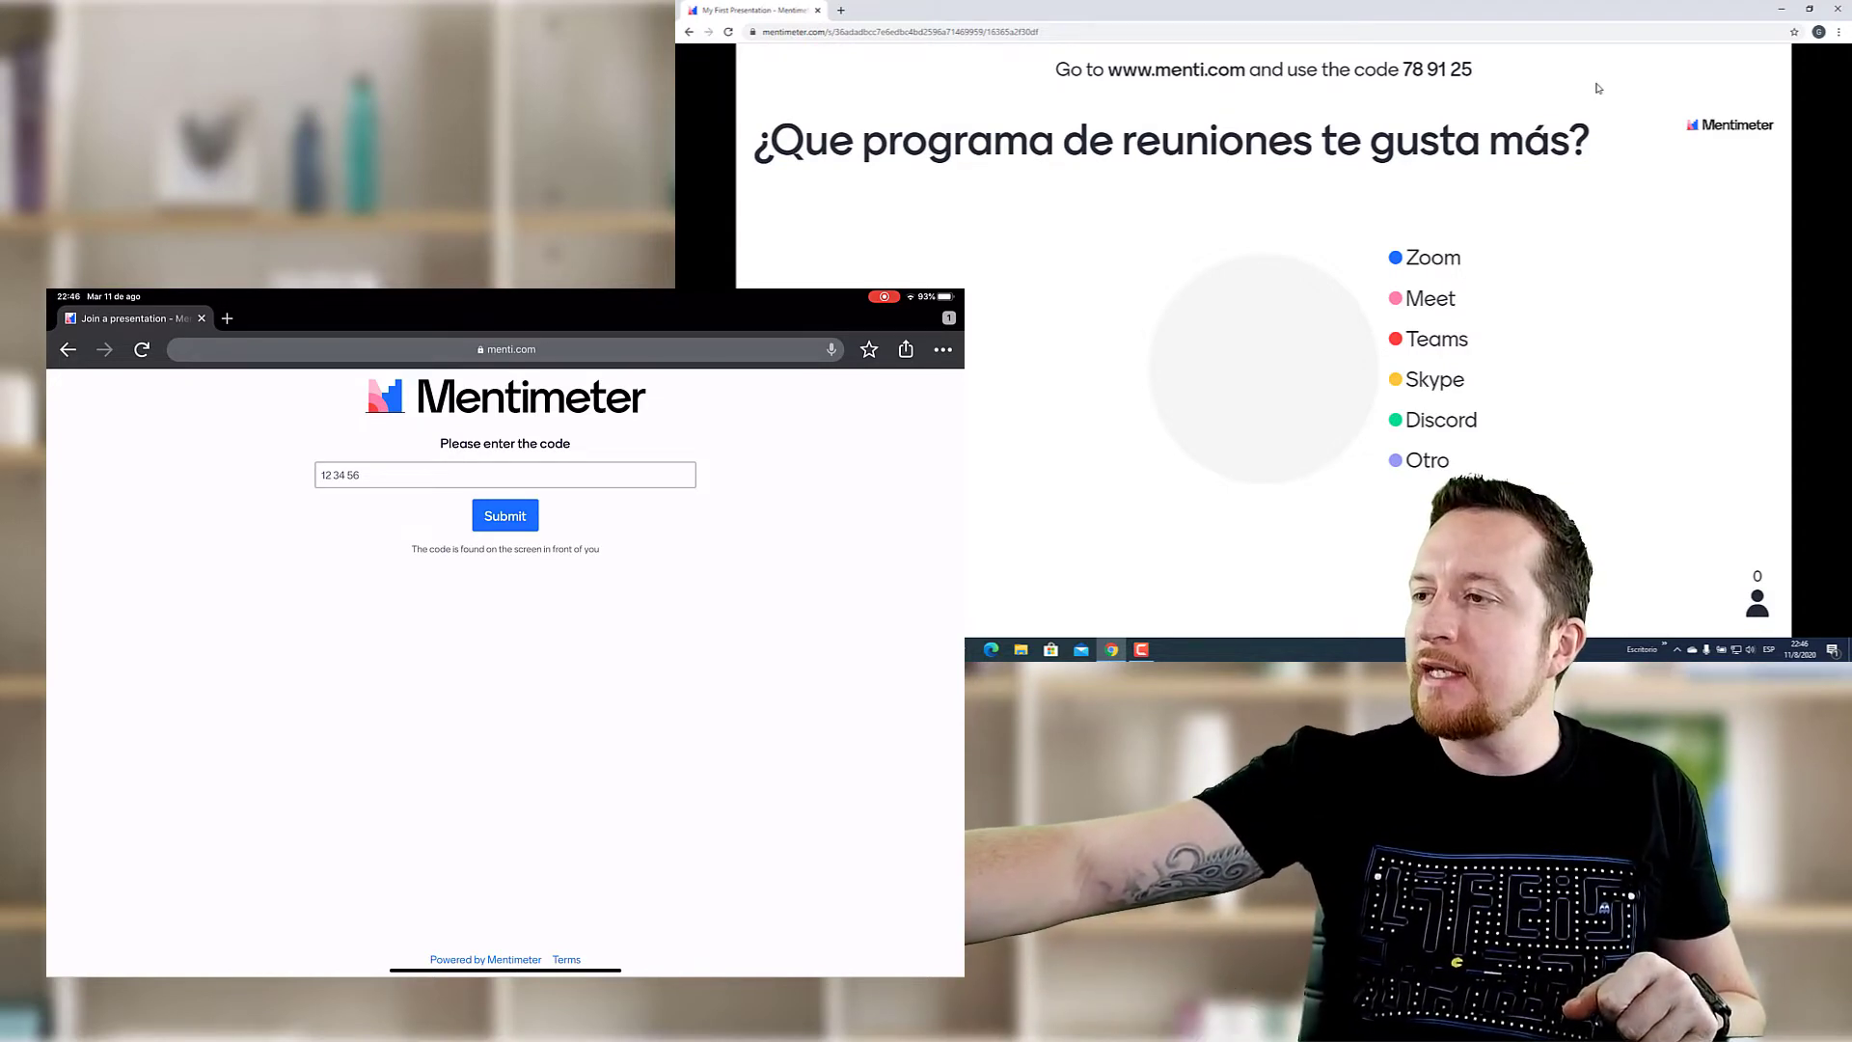
Join the presentation as a participant on menti.com by submitting its join code on the tablet
{"action": "left_click", "coordinate": [504, 475]}
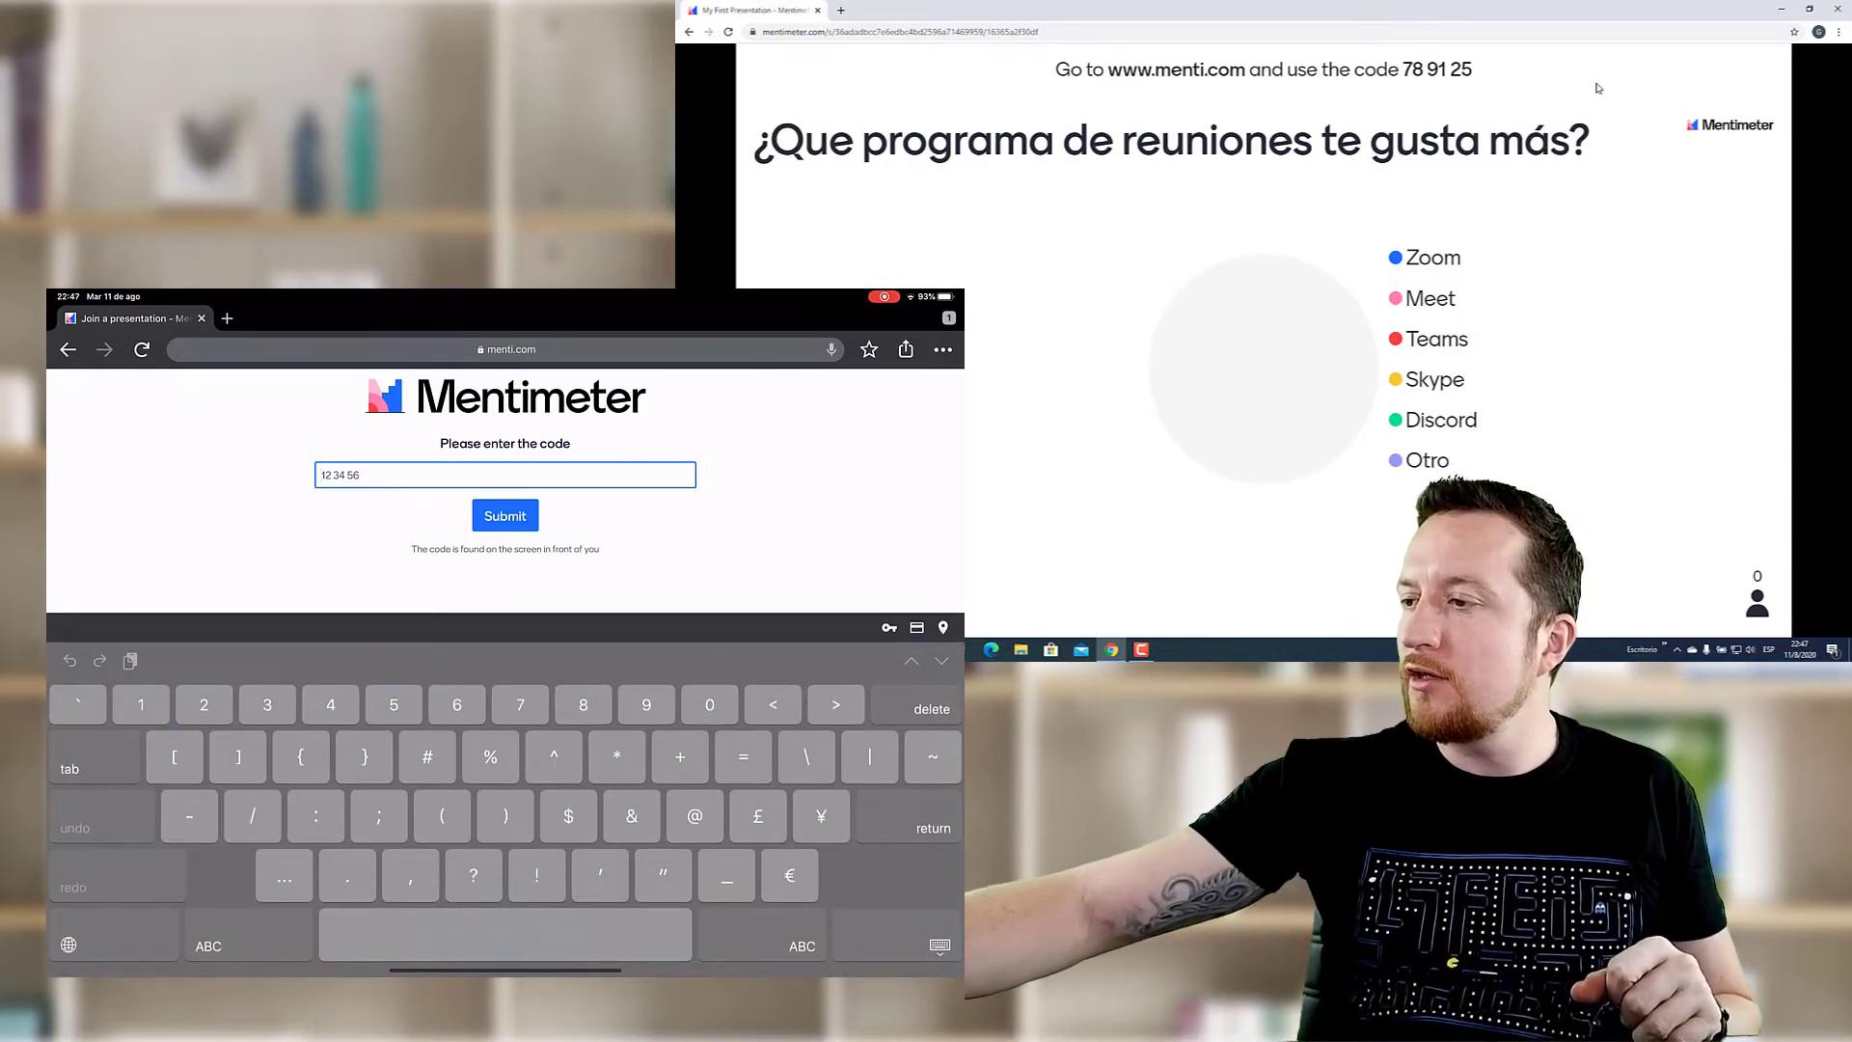
{"action": "type", "text": "789125"}
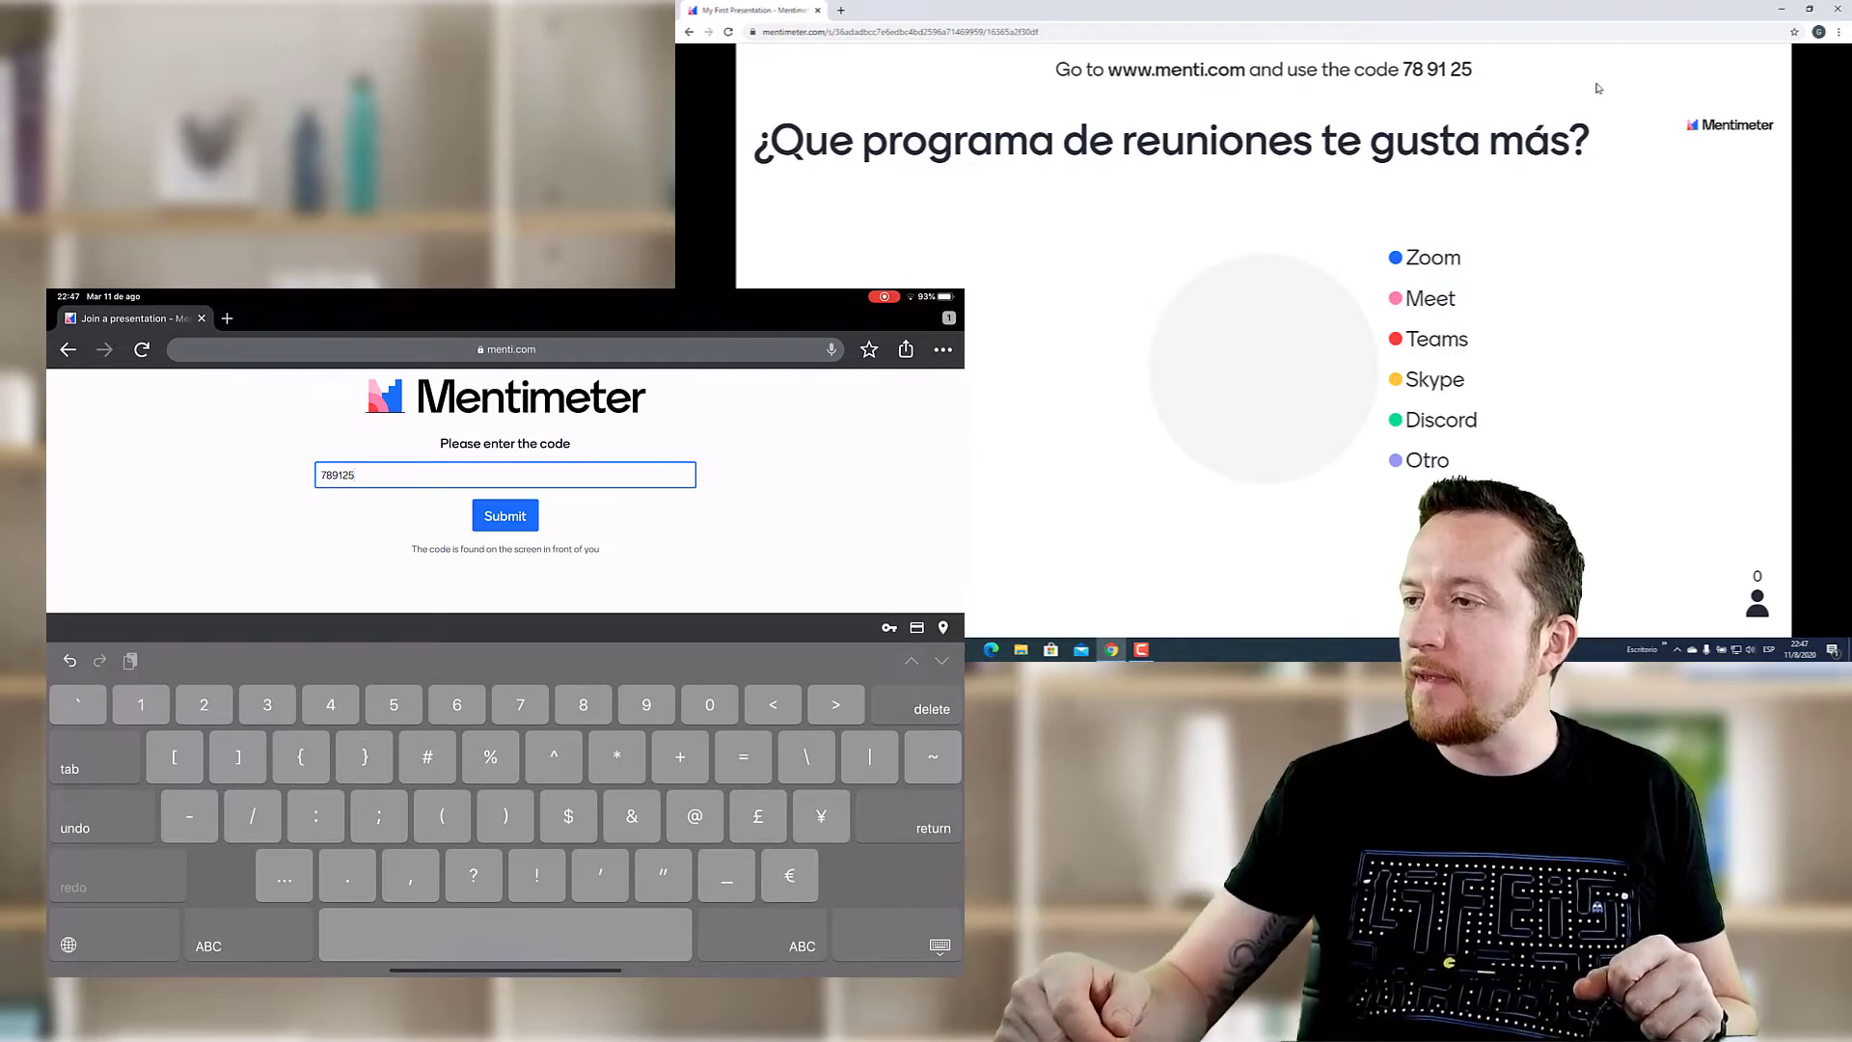
{"action": "key", "text": "Return"}
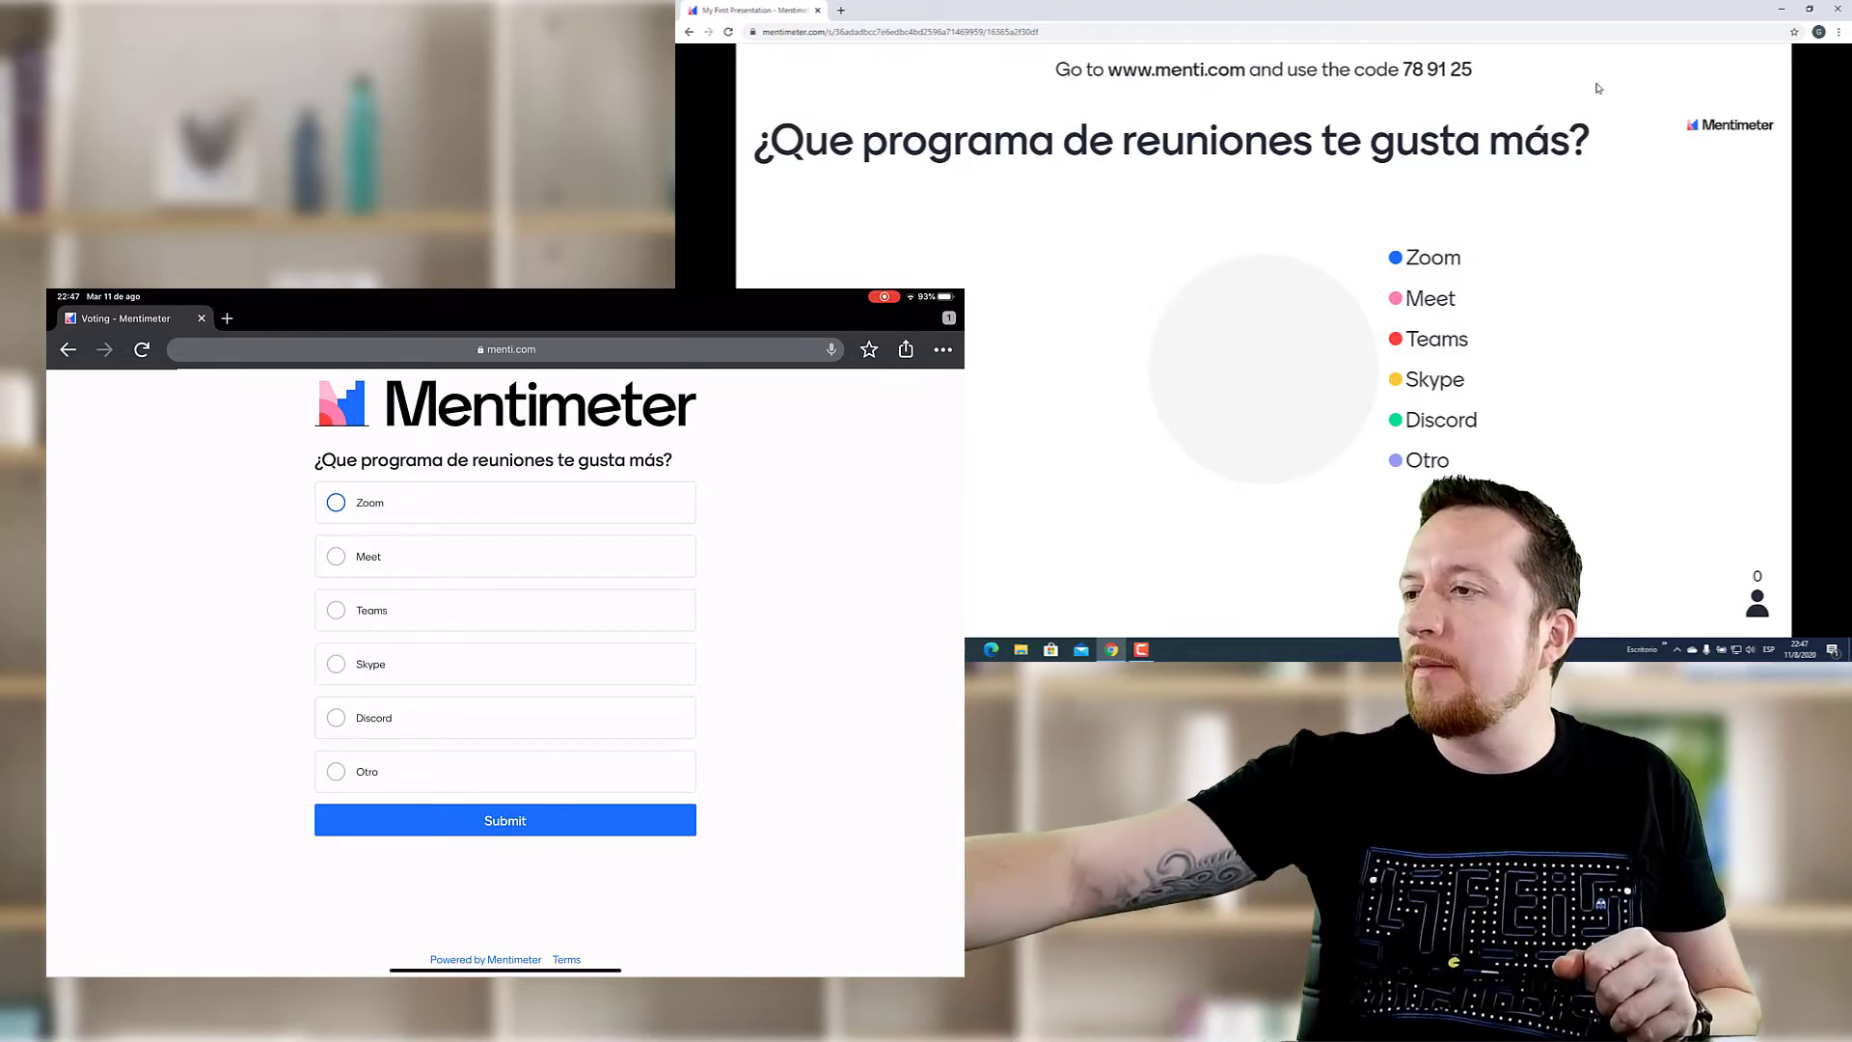
Submit a vote for Zoom in the meeting-program poll and advance the presentation to the word cloud slide
{"action": "left_click", "coordinate": [336, 502]}
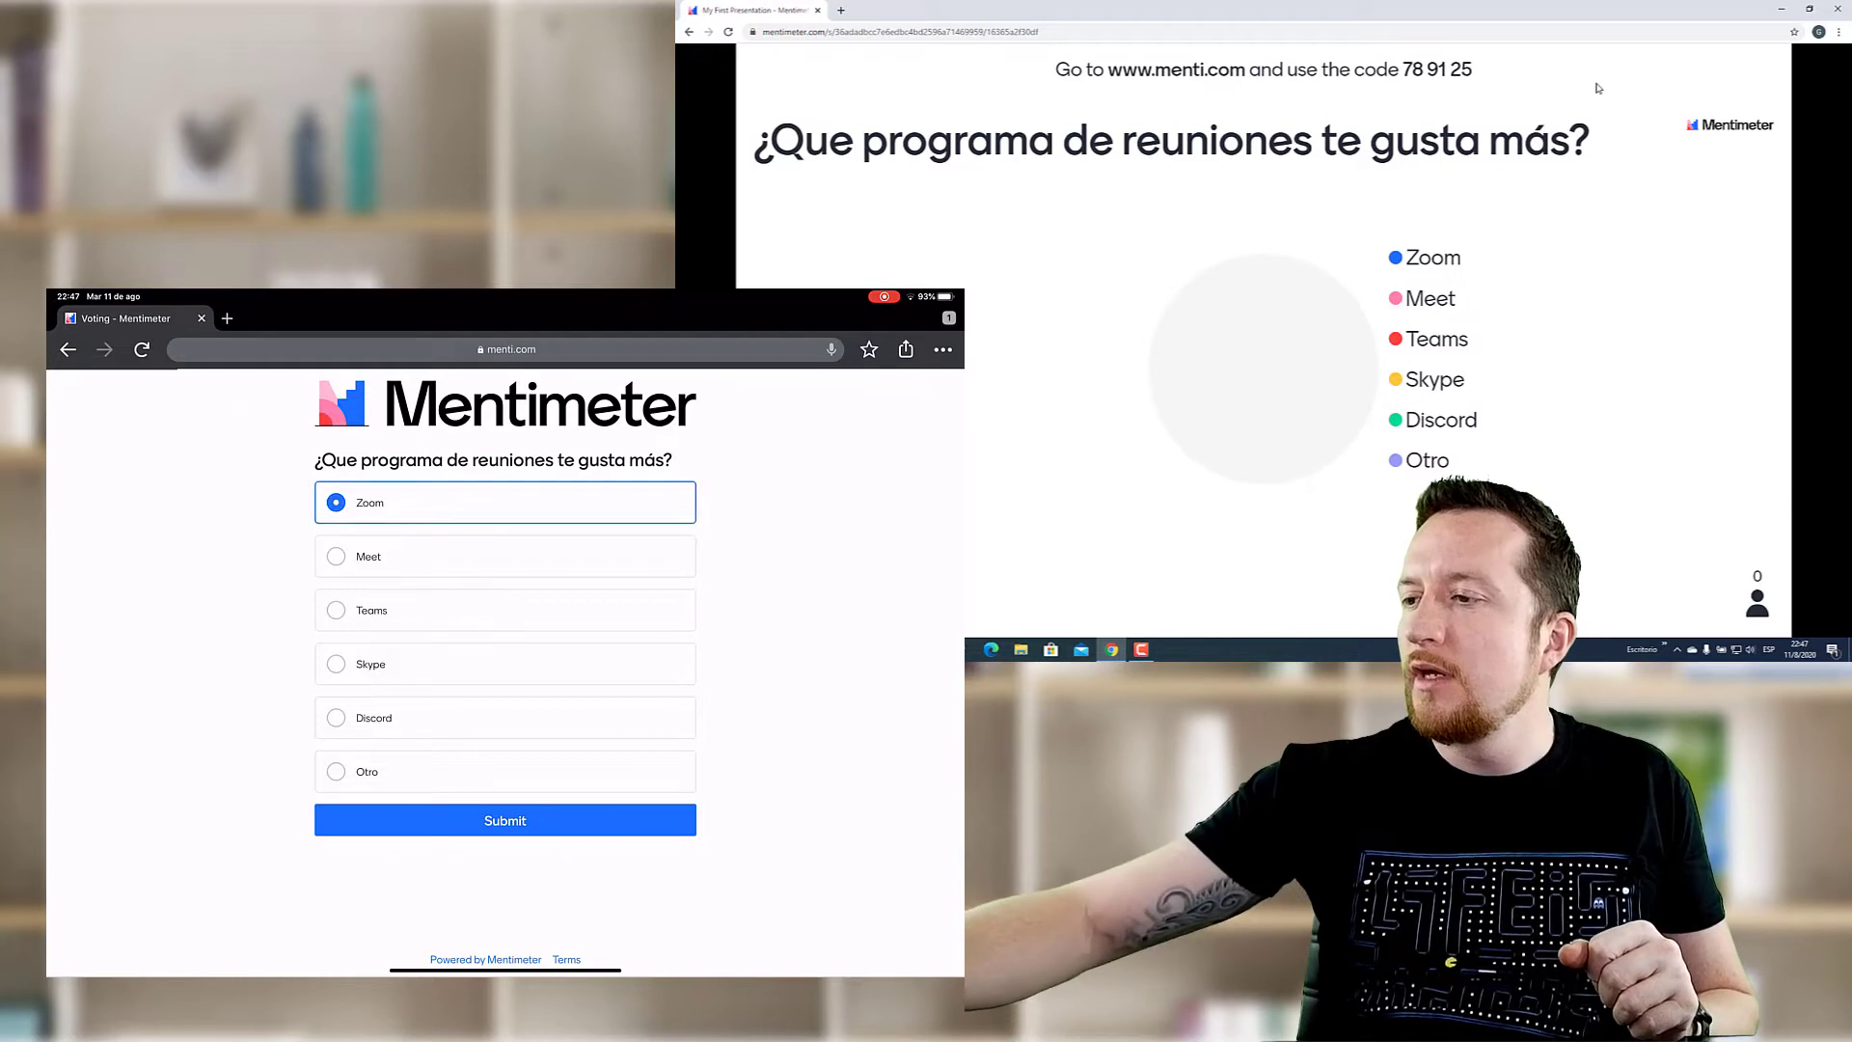
{"action": "left_click", "coordinate": [505, 820]}
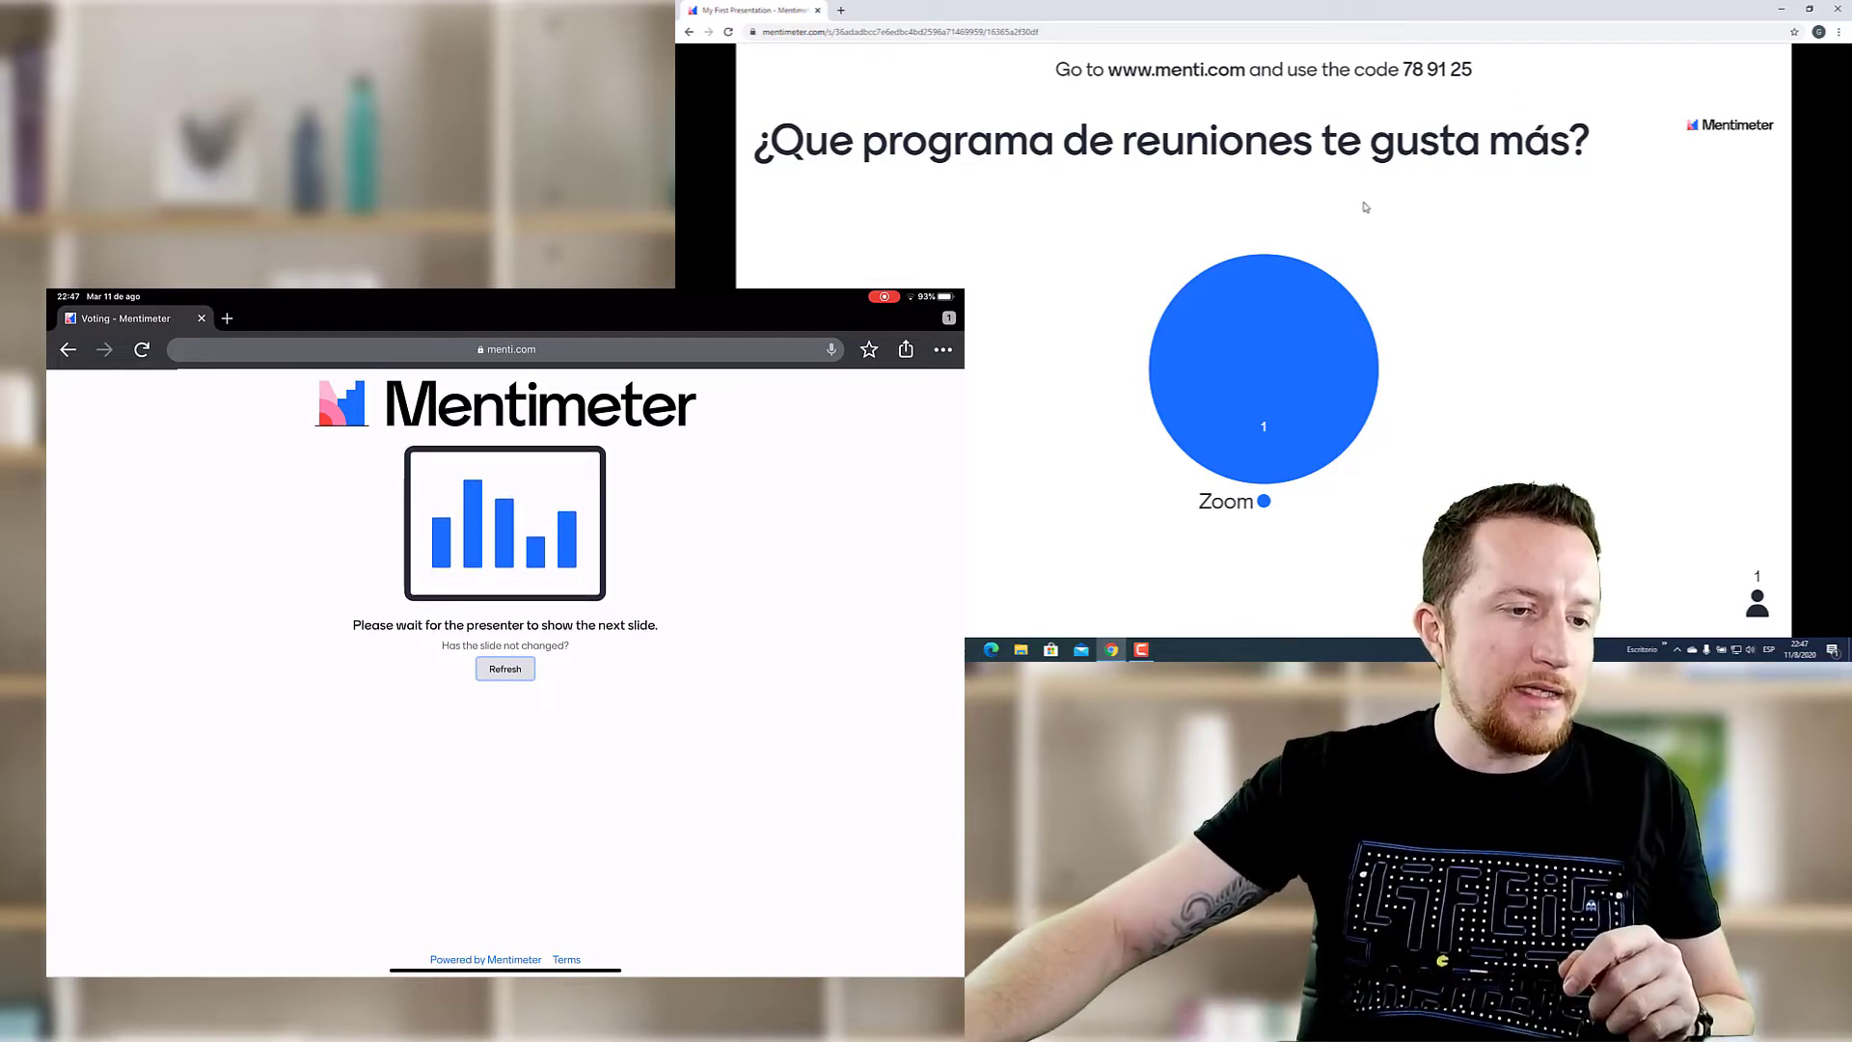
{"action": "key", "text": "Right"}
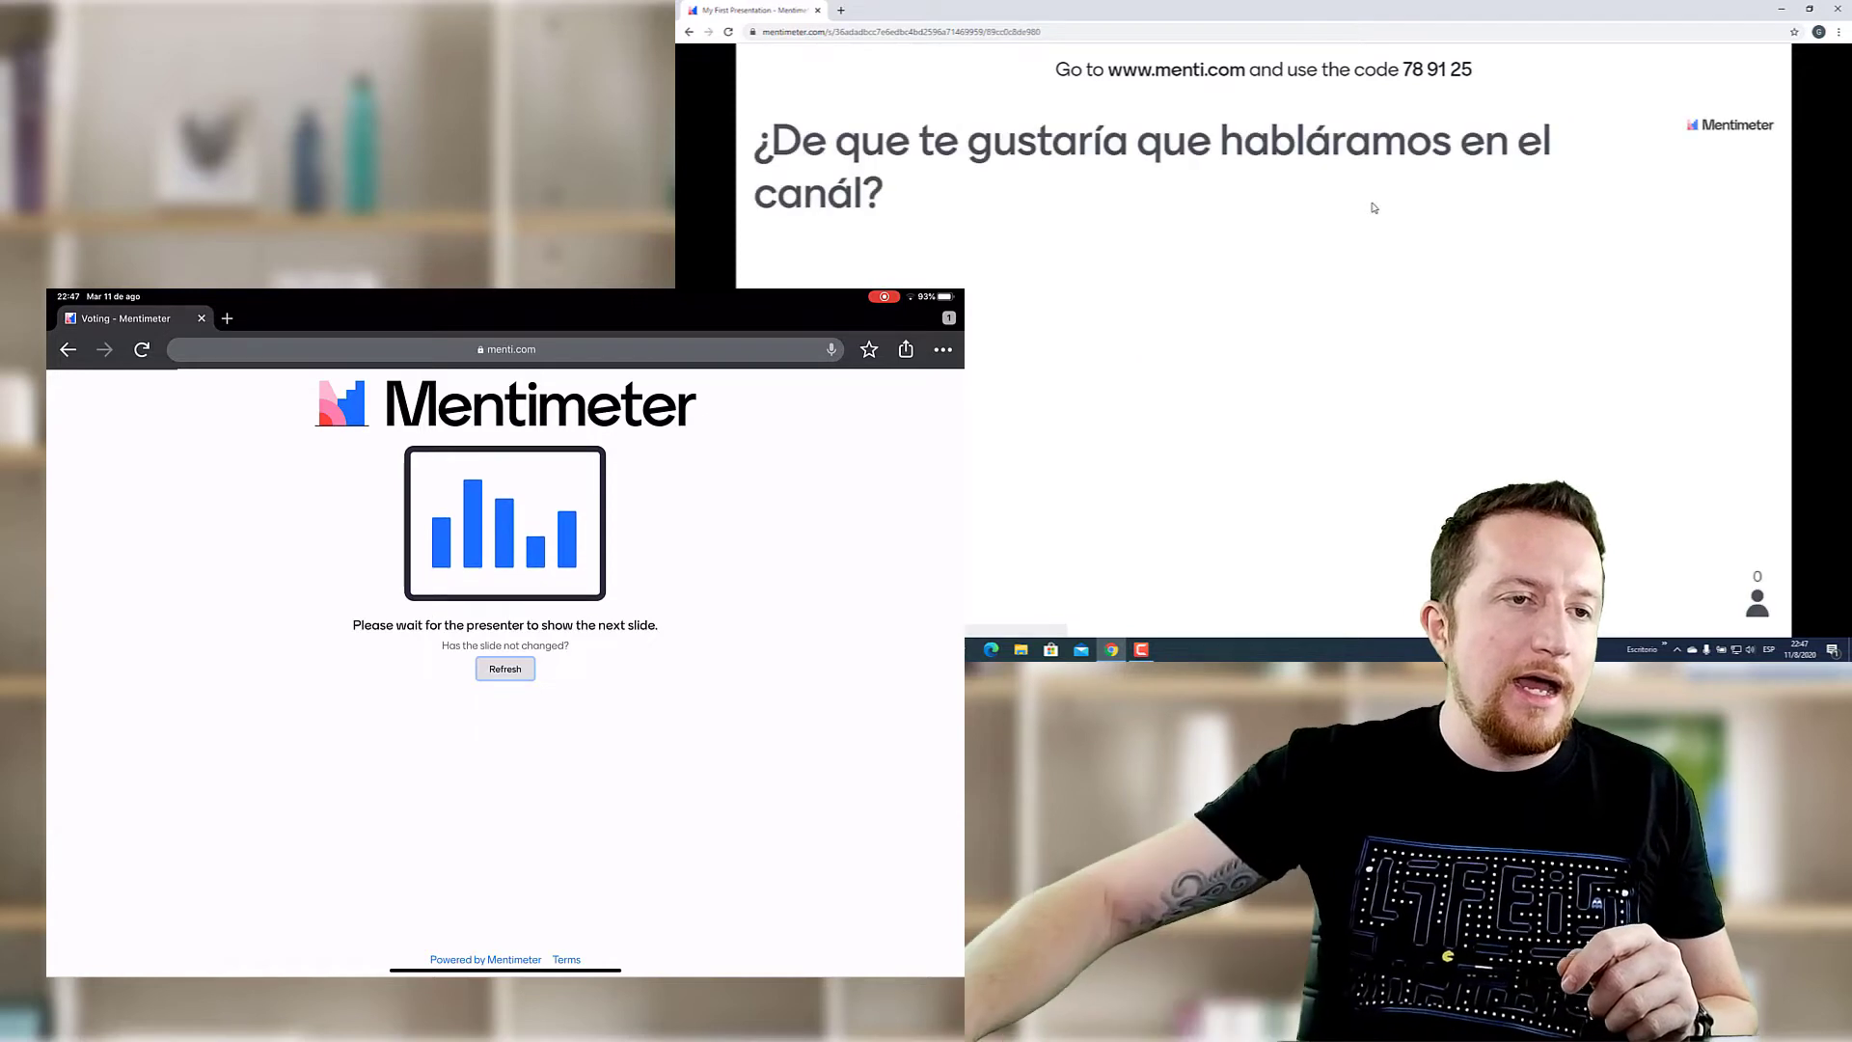